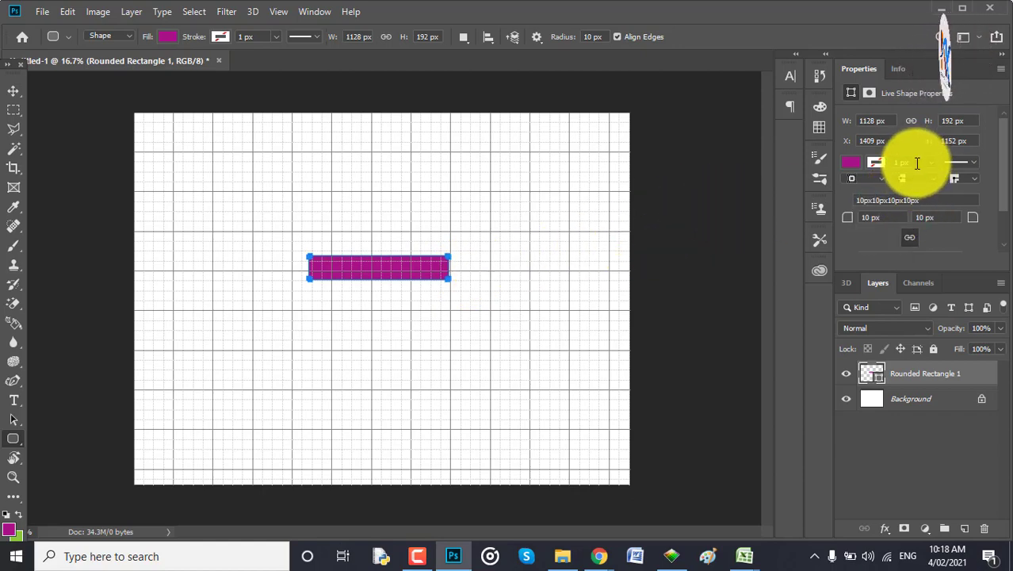
Set the corner radius of the purple rounded rectangle to 250 px on all four corners.
click(870, 218)
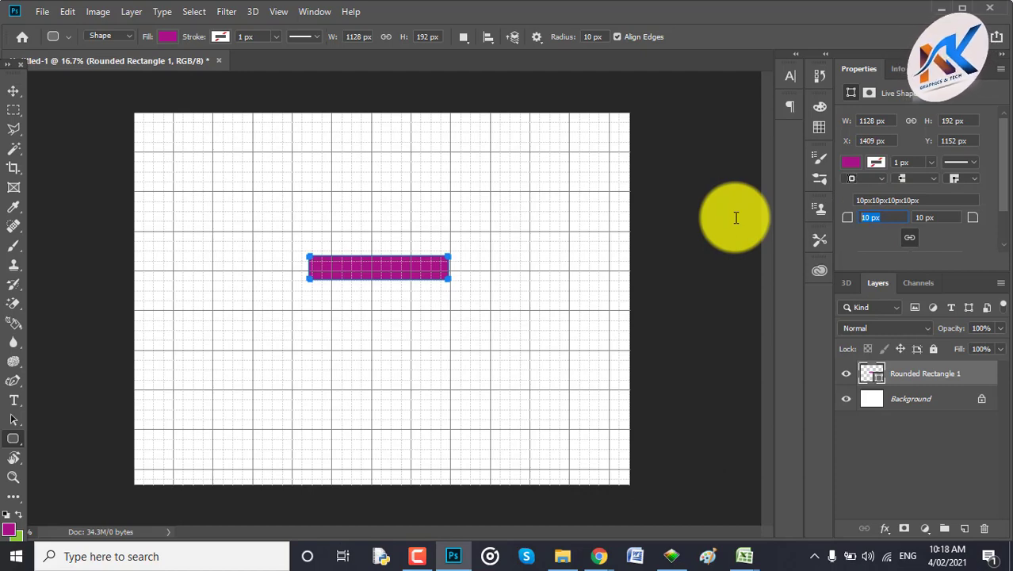
text(250)
key(Return)
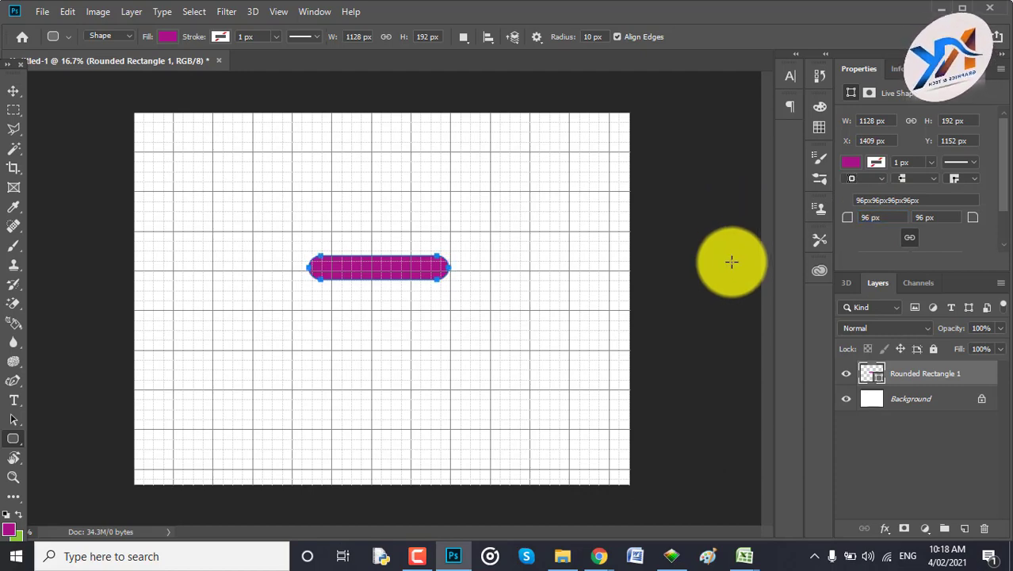
Duplicate the purple bar with the Move tool, placing the copy directly below the original at about Y 1380 px.
click(13, 91)
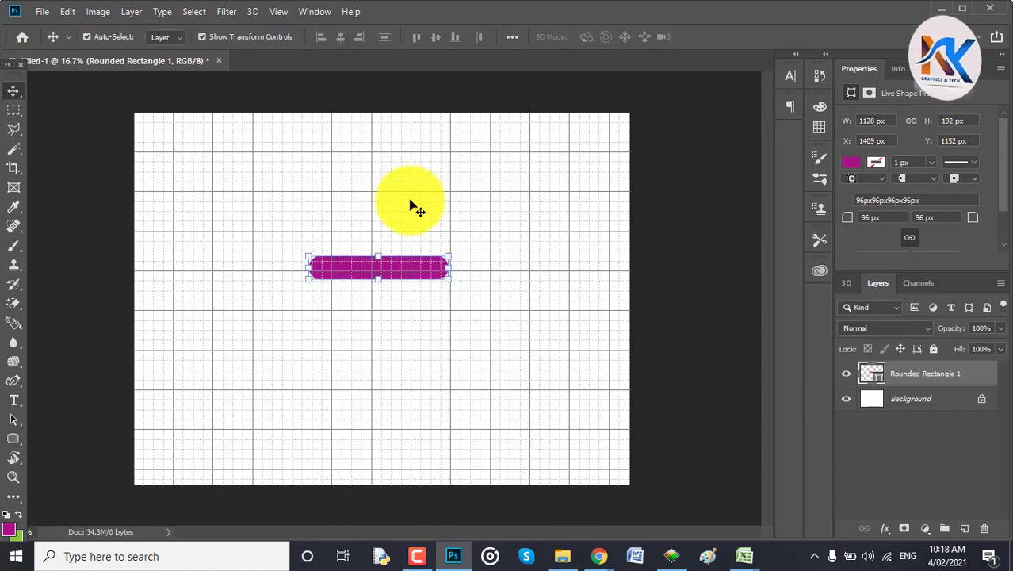
click(547, 193)
click(403, 270)
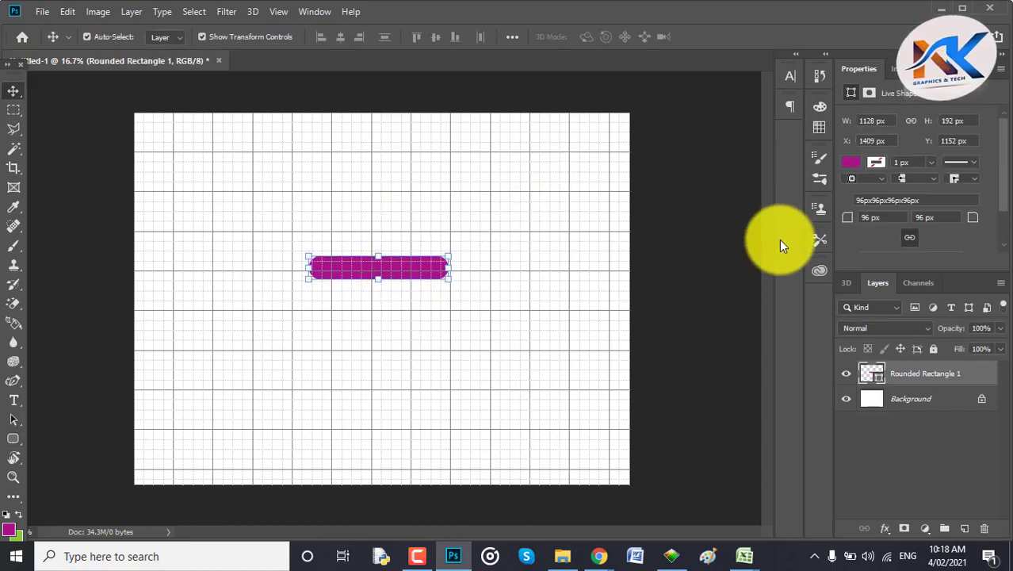
click(889, 212)
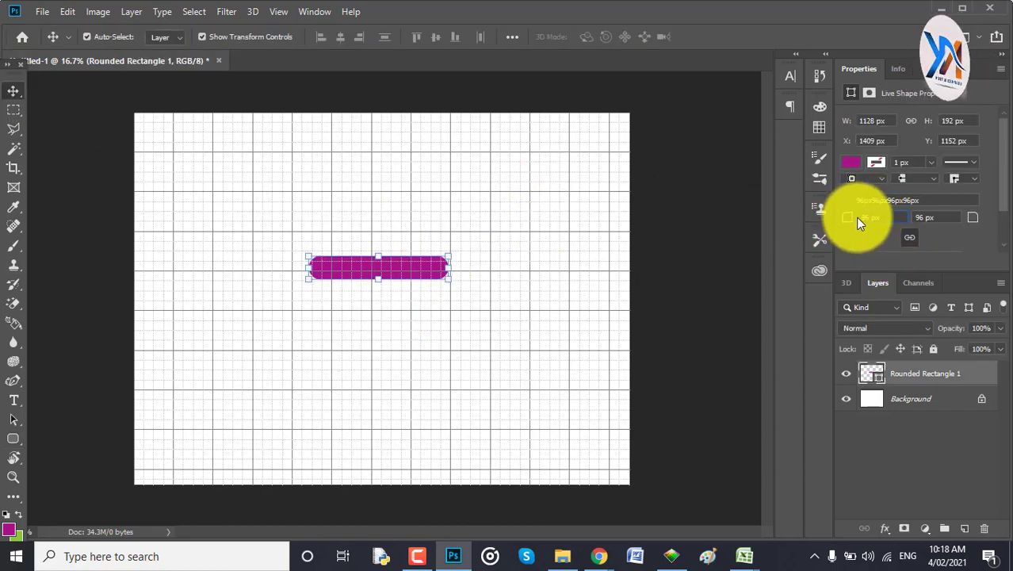
click(450, 167)
click(430, 272)
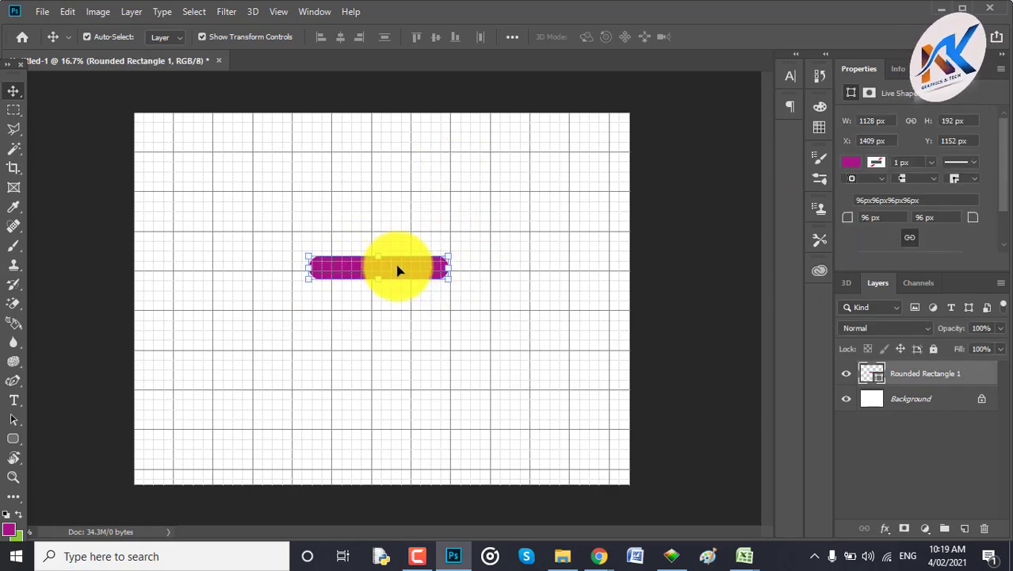
click(398, 268)
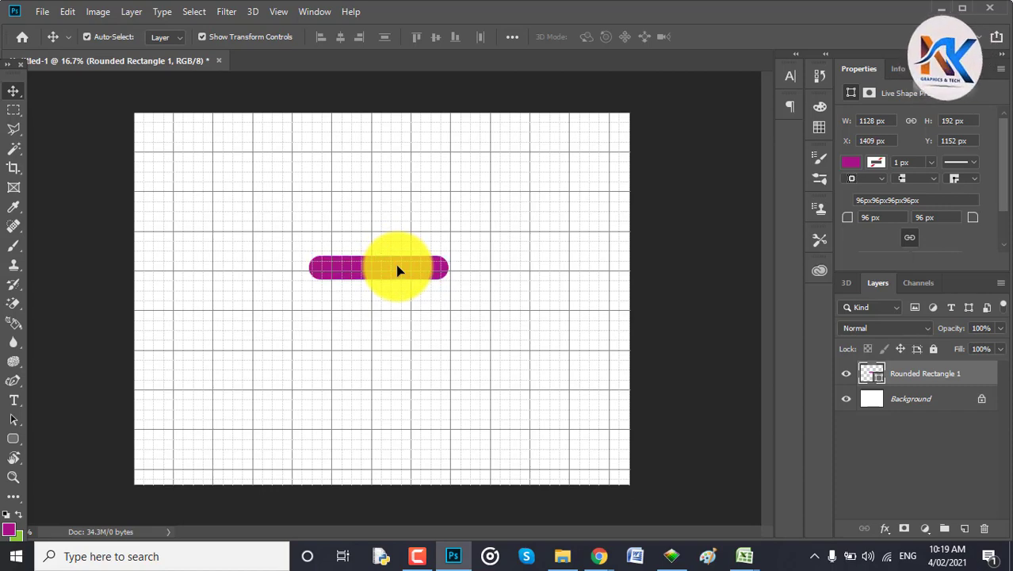
drag(398, 270, 398, 299)
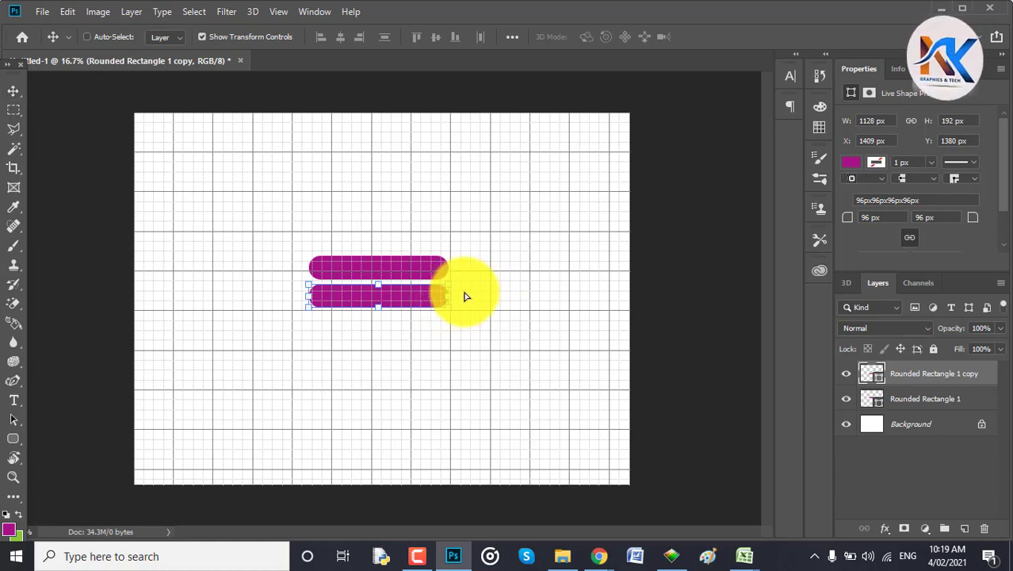
Stretch the lower bar's right end outward to a width of about 1422 px, keeping its height.
drag(458, 298, 456, 299)
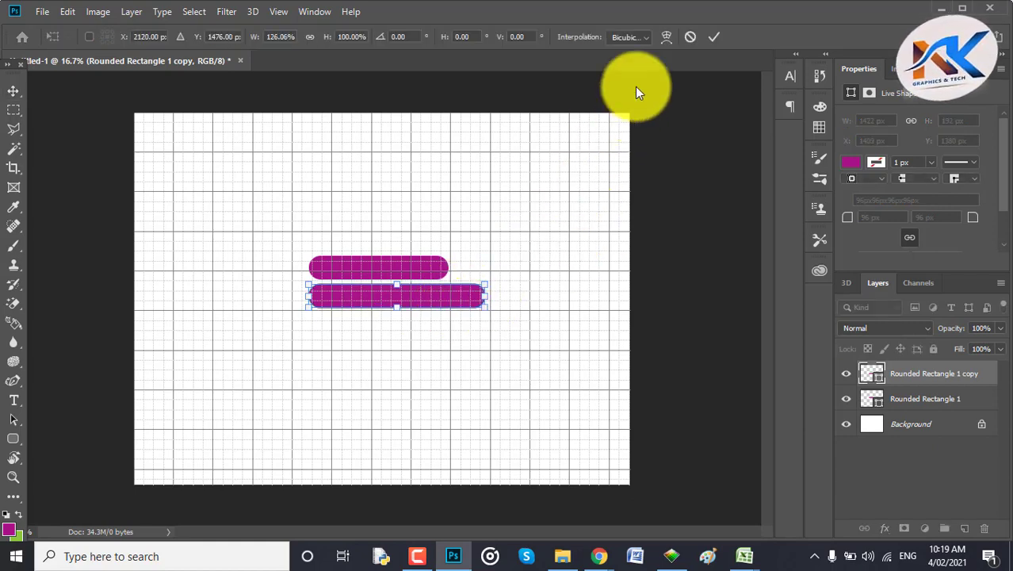
click(710, 40)
click(542, 214)
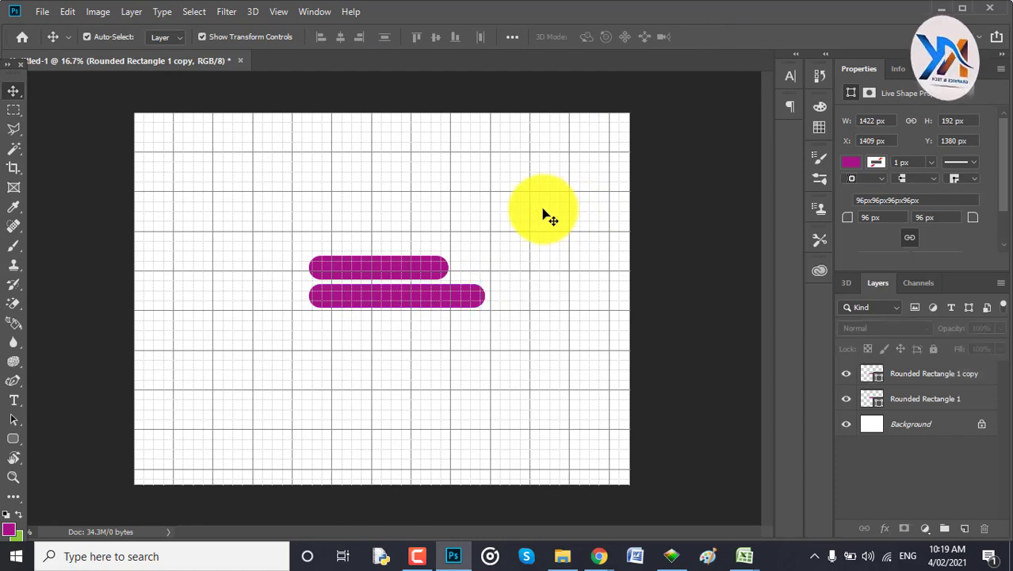
click(444, 299)
click(441, 389)
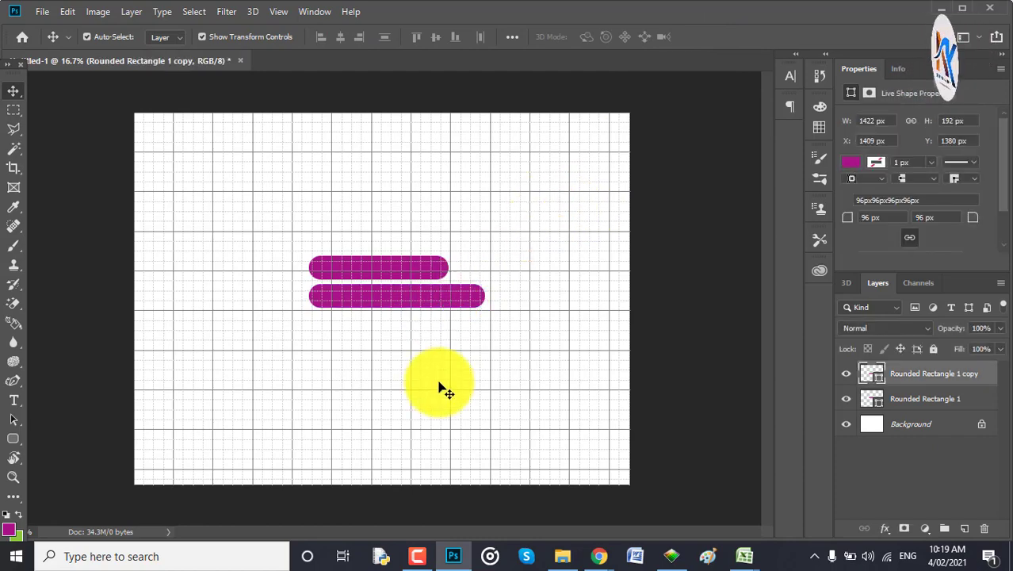
click(427, 302)
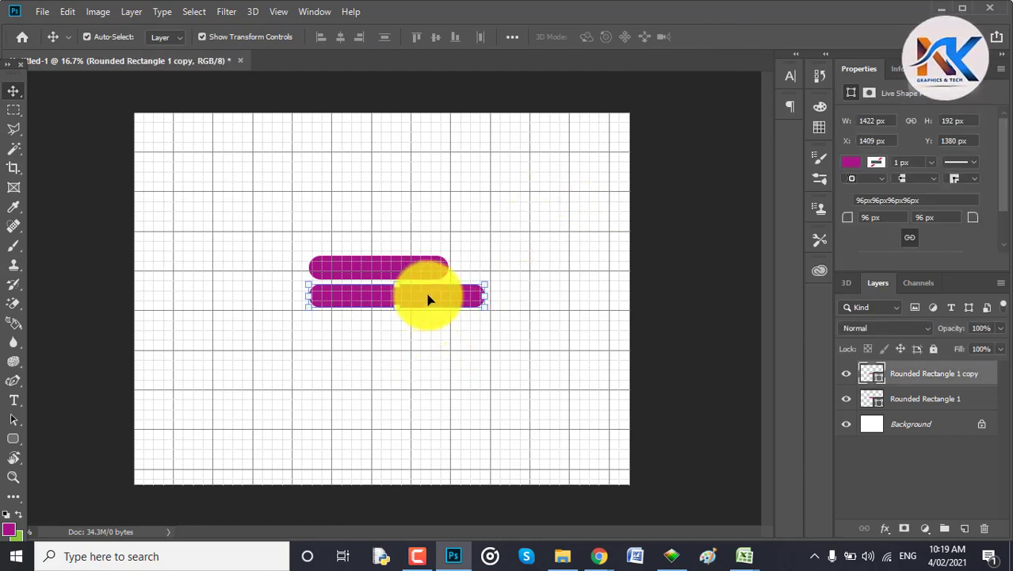
key(ctrl+j)
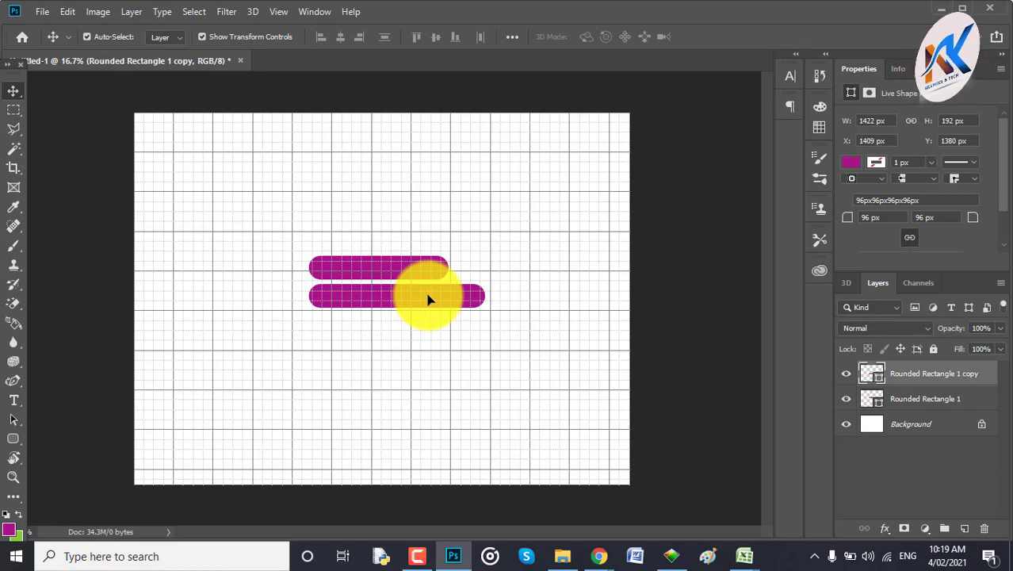
drag(426, 299, 427, 315)
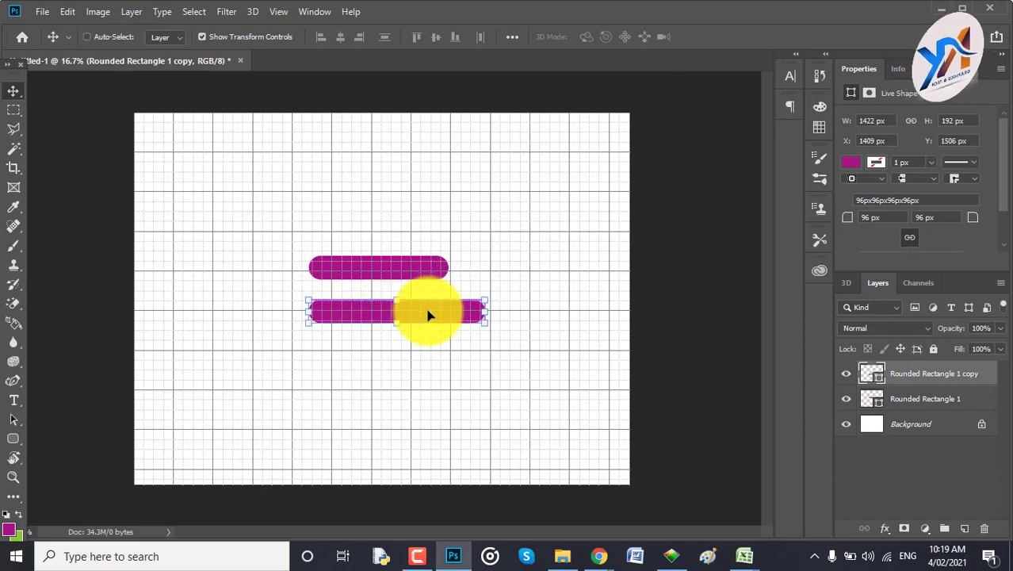
key(ctrl+z)
key(ctrl+z)
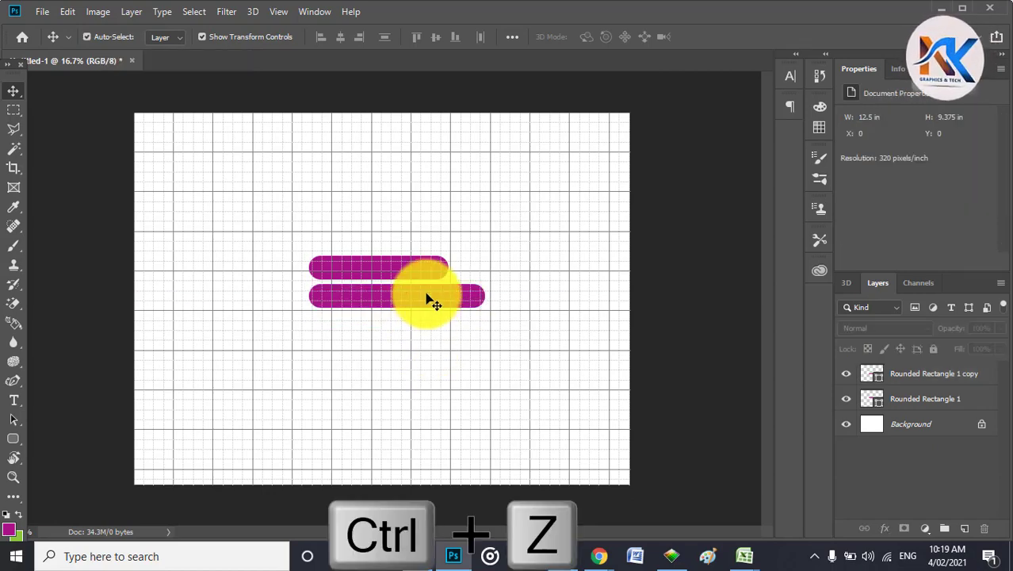
key(ctrl+z)
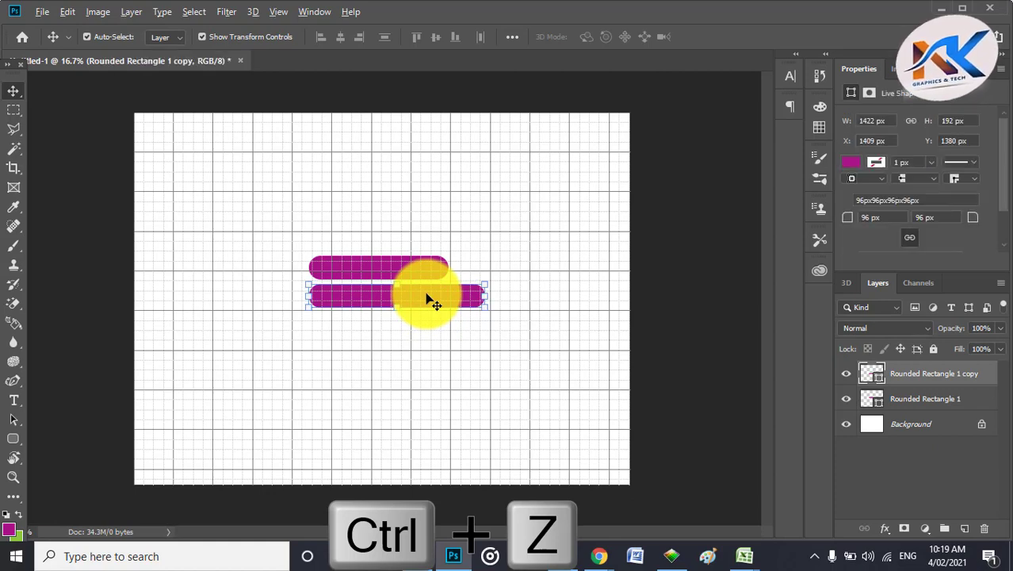
Duplicate the second bar as a third bar below it and nudge the copy down to about Y 1624 px.
drag(436, 298, 424, 331)
click(436, 386)
click(436, 403)
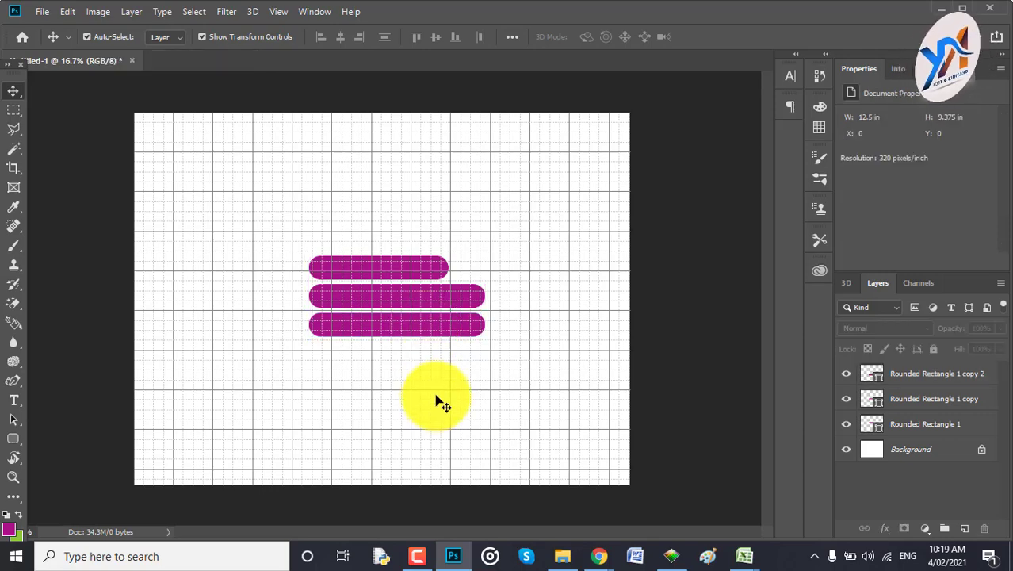
click(429, 328)
key(shift+Down)
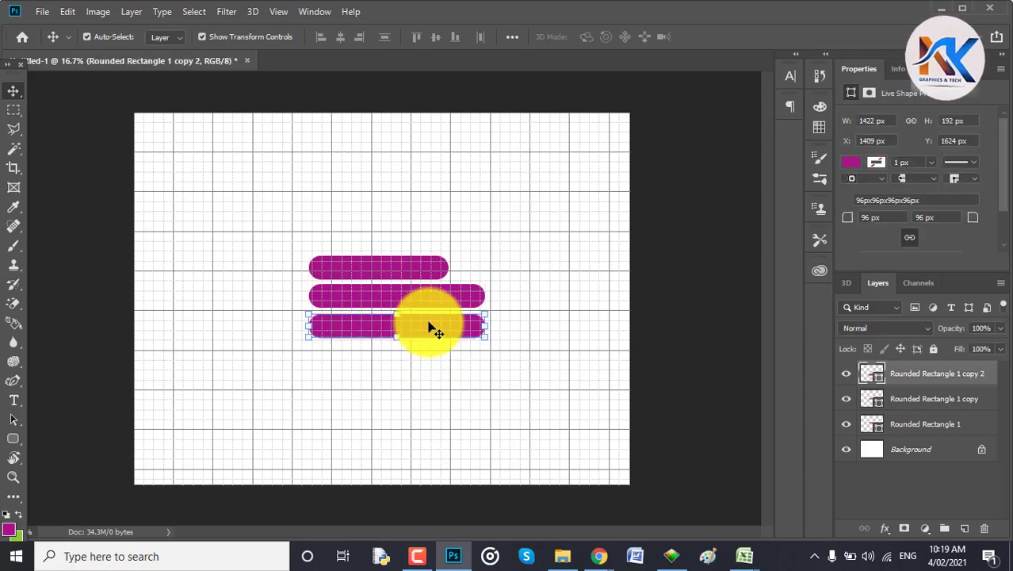
click(441, 388)
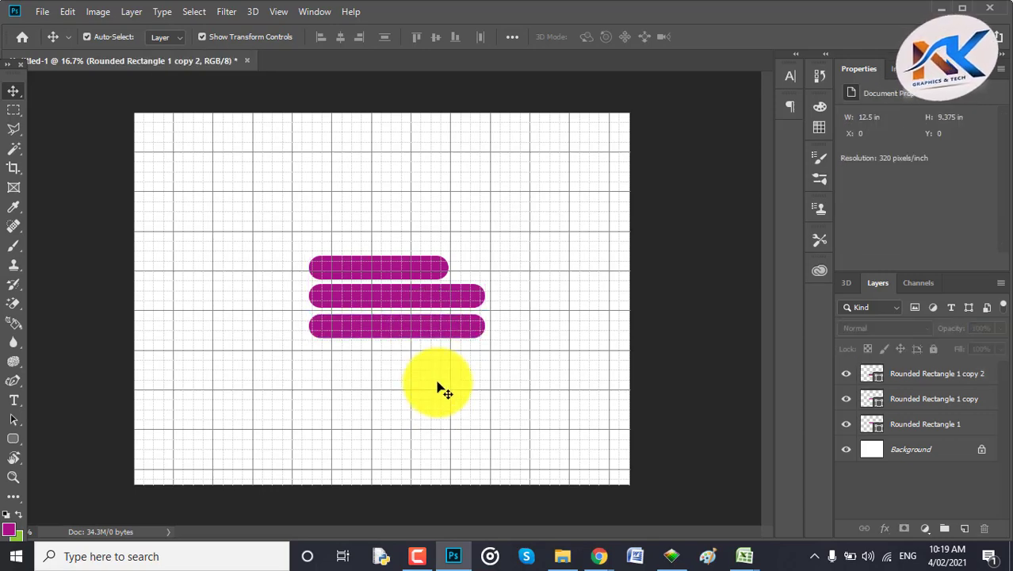
click(472, 331)
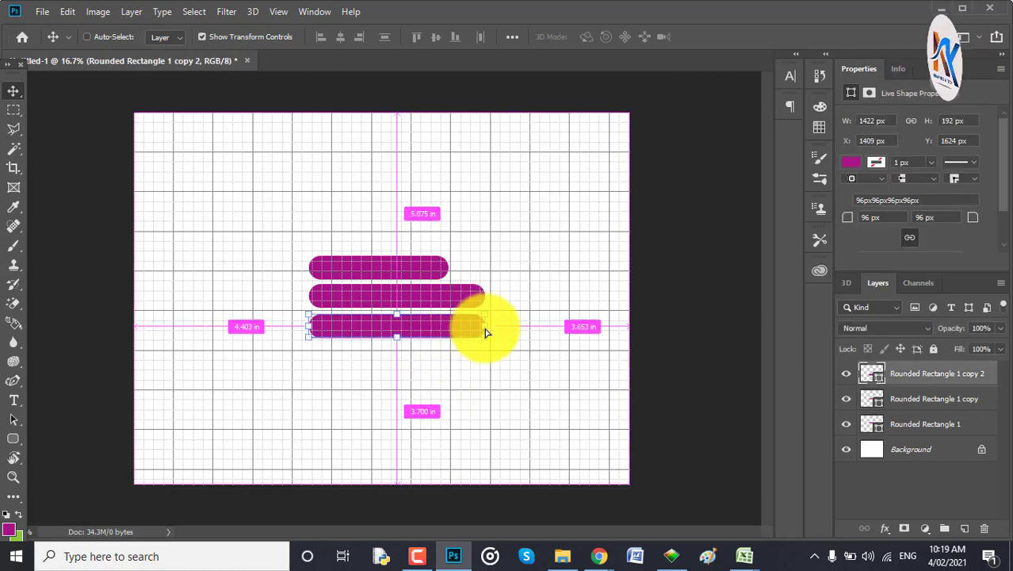
key(ctrl+t)
drag(485, 327, 520, 329)
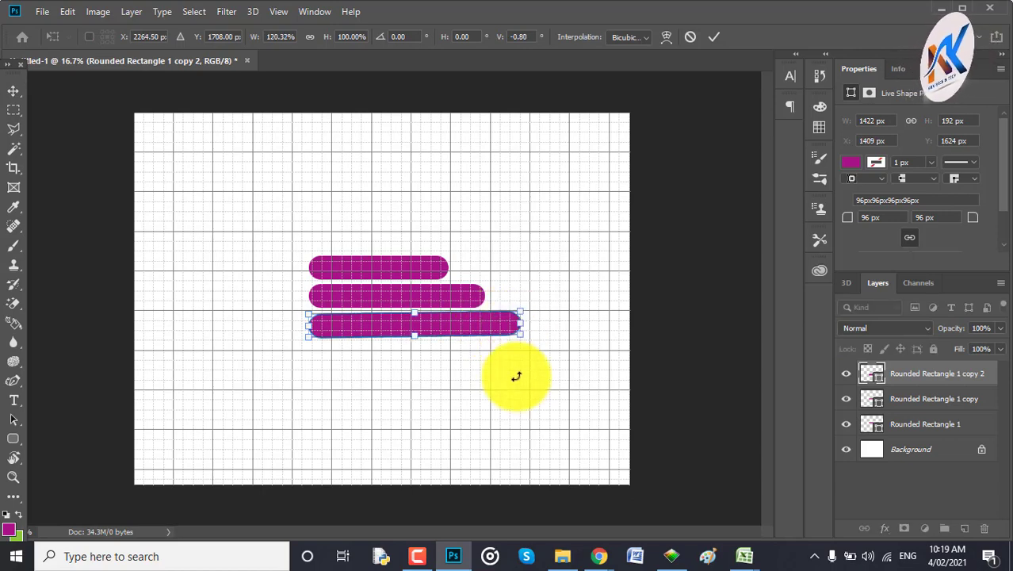
click(714, 38)
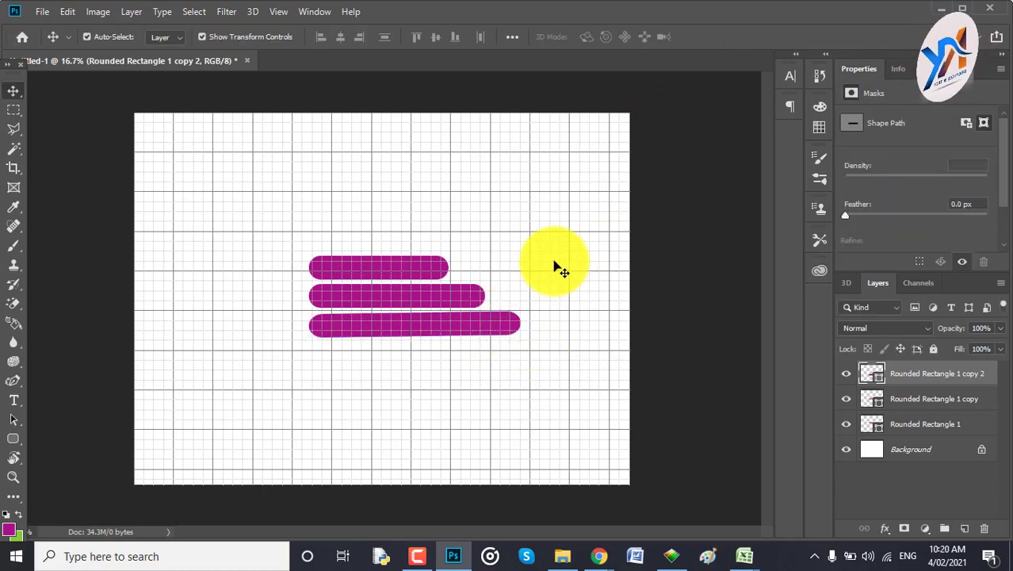
click(515, 300)
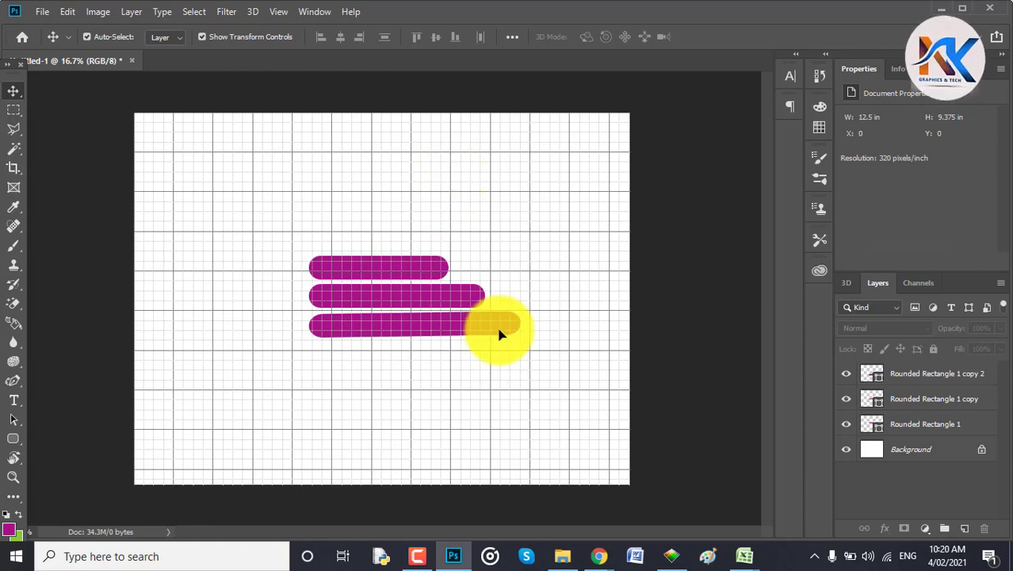
click(513, 328)
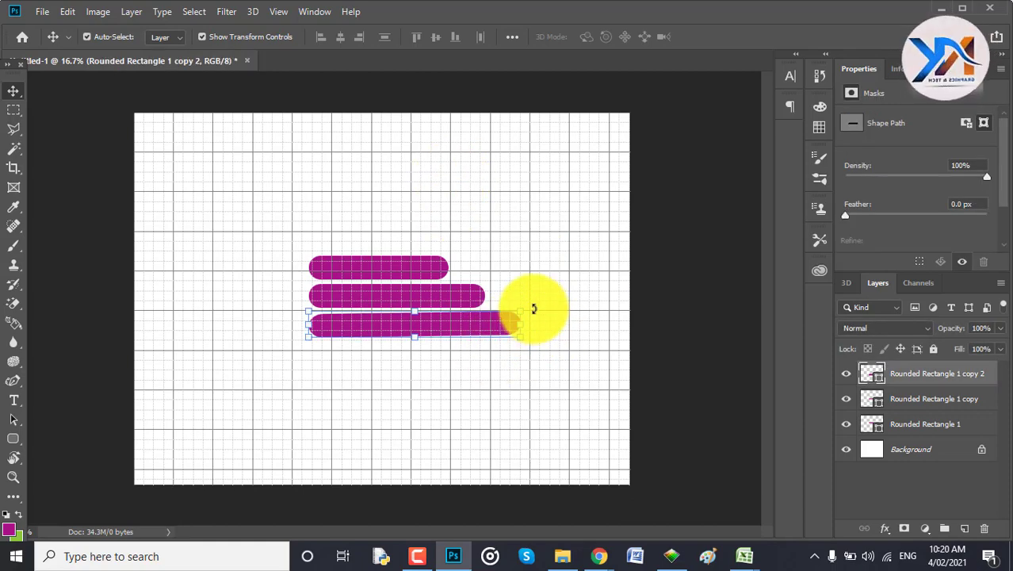
drag(534, 310, 534, 306)
key(ctrl+z)
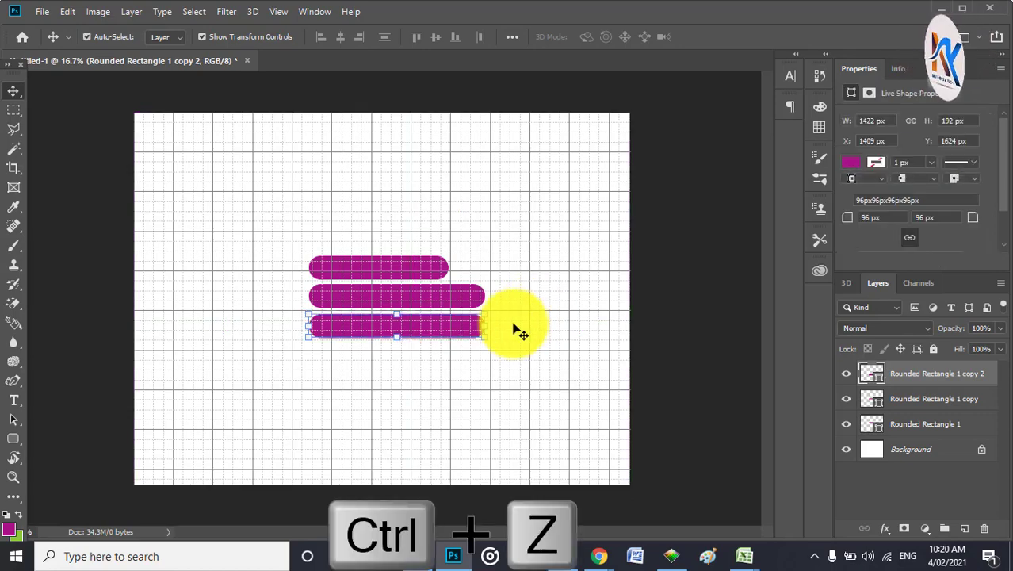
Stretch the third bar's right end outward to a width of about 1692 px, keeping it straight.
drag(487, 324, 523, 324)
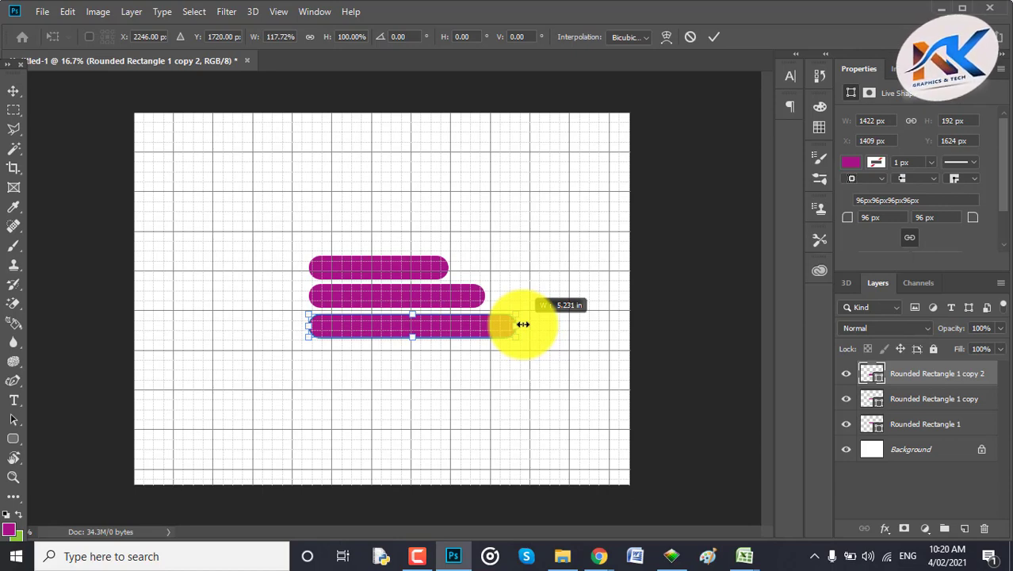
drag(523, 324, 526, 324)
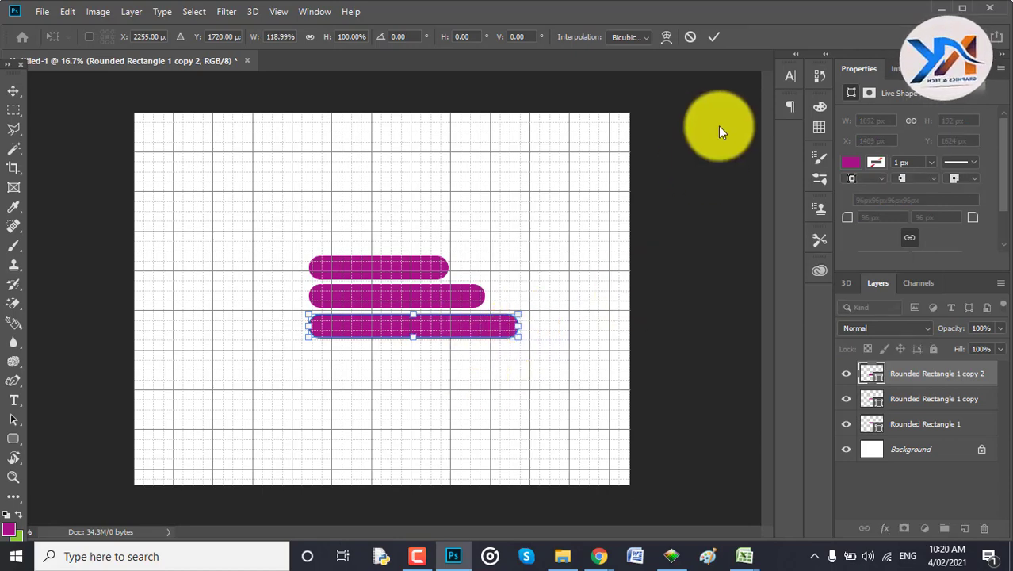
click(714, 35)
click(554, 268)
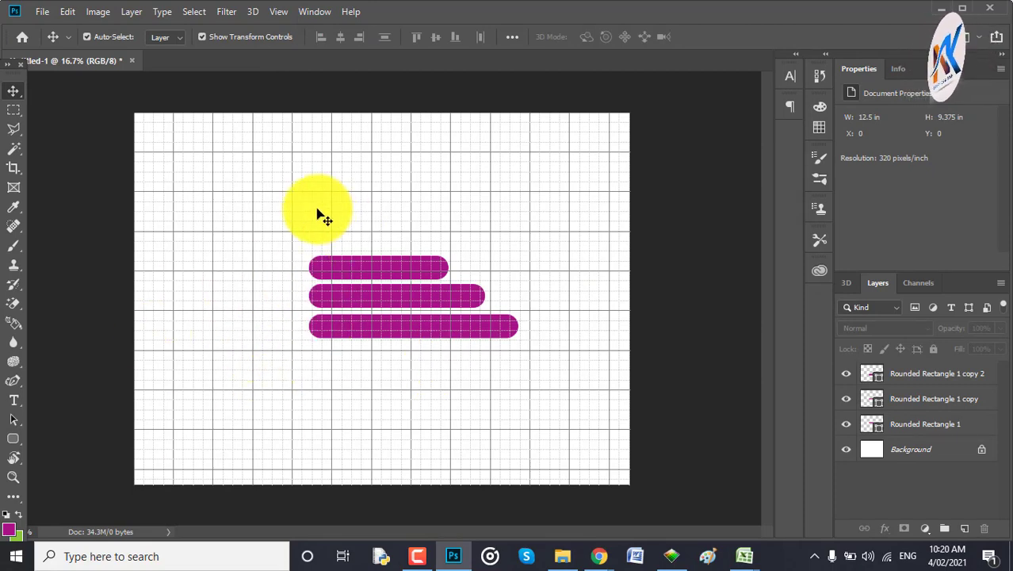
Nudge the middle bar up 12 px to Y 1368 px, closer to the top bar.
click(367, 306)
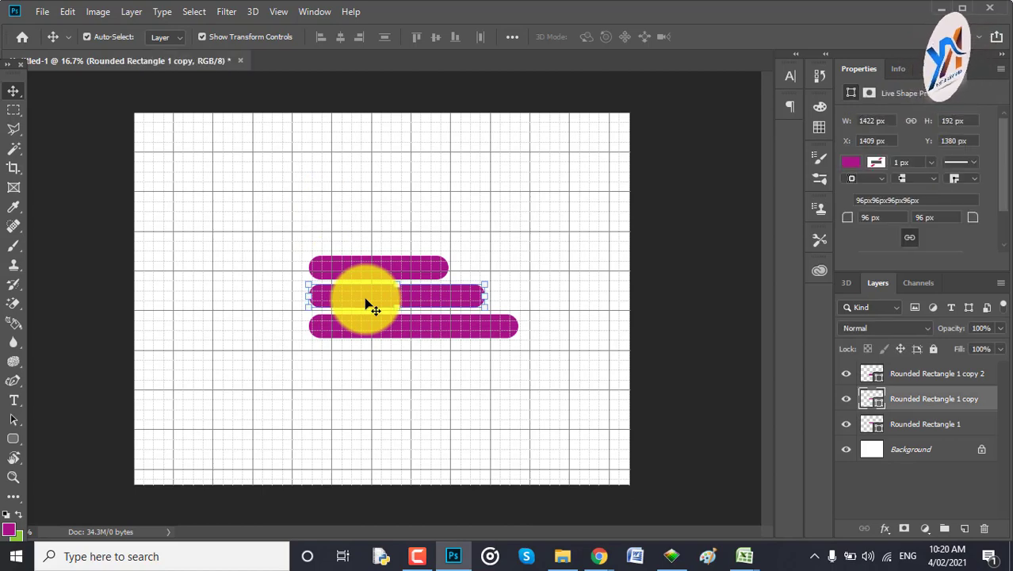
key(Up)
key(Up)
key(Up)
key(Up)
key(Up)
key(Up)
key(Up)
key(Up)
key(Up)
key(Up)
key(Up)
key(Up)
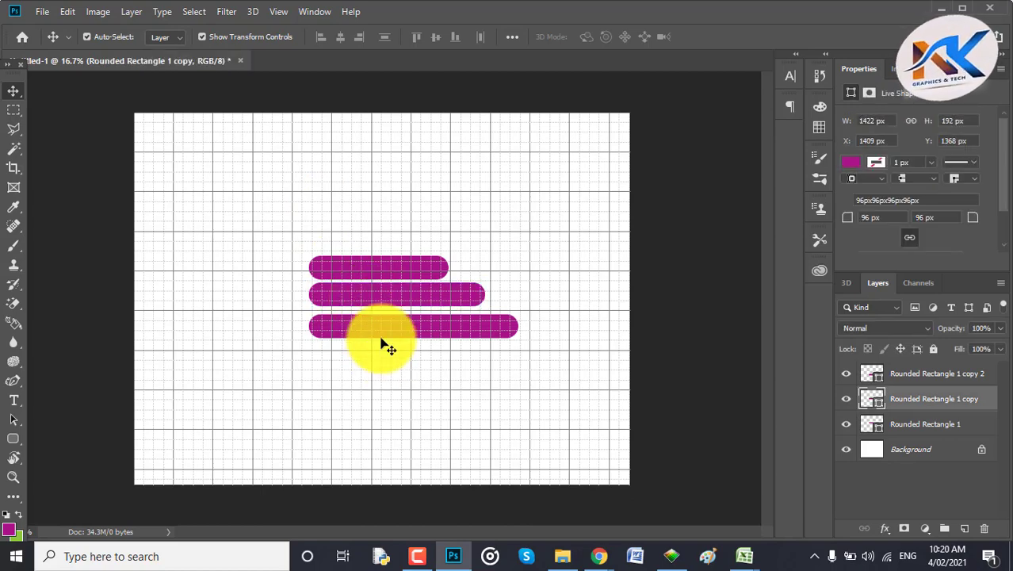
Nudge the bottom bar up to Y 1588 px so its gap matches the one above the middle bar.
click(380, 331)
key(Up)
key(Up)
key(Up)
key(Up)
key(Up)
key(Up)
key(Up)
key(Up)
key(Up)
key(Up)
key(Up)
key(Up)
key(Up)
key(Up)
key(Up)
key(Up)
key(Up)
key(Up)
key(Up)
key(Up)
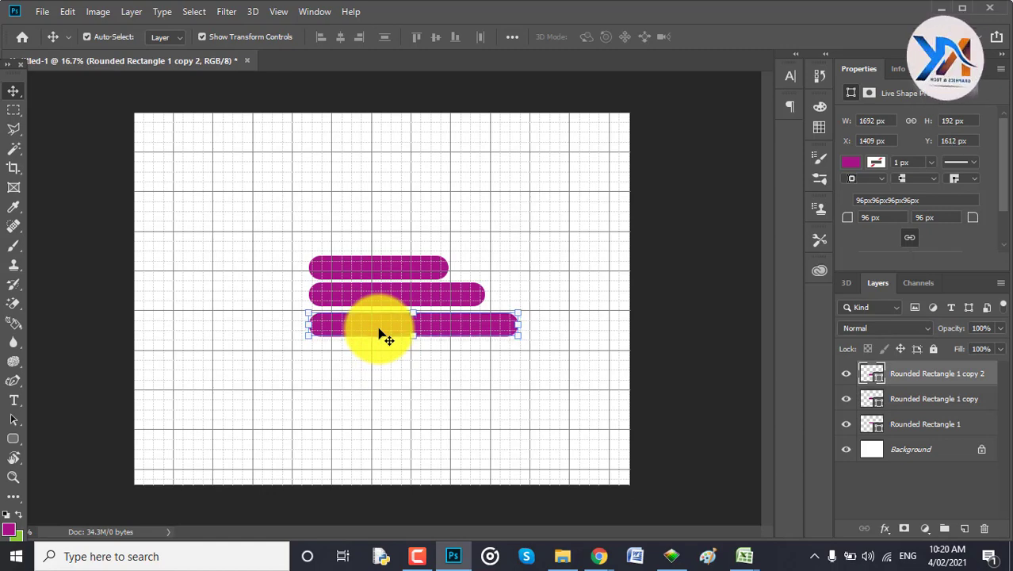
key(Up)
key(Up)
key(Up)
key(Up)
key(Up)
key(Up)
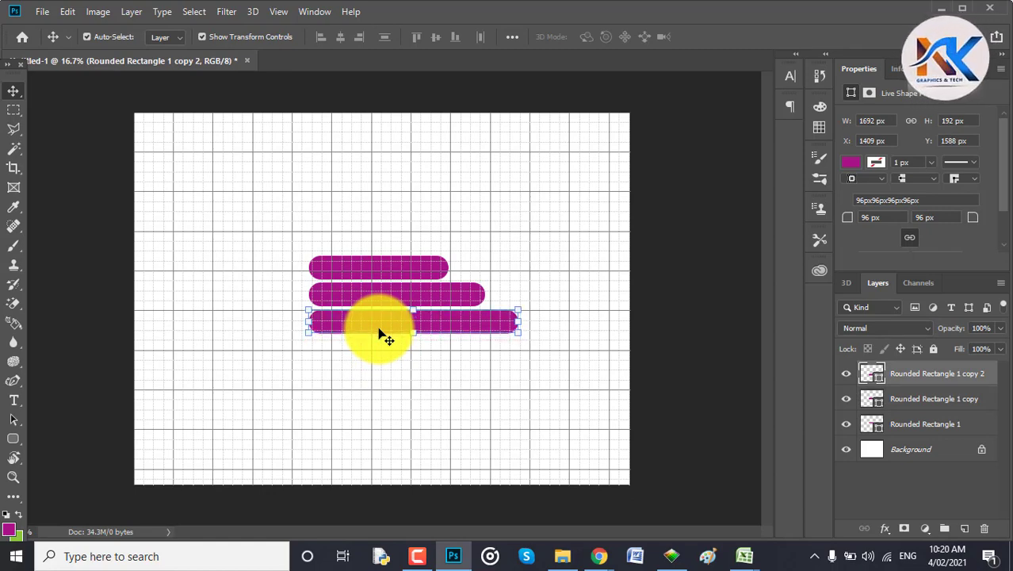
click(395, 430)
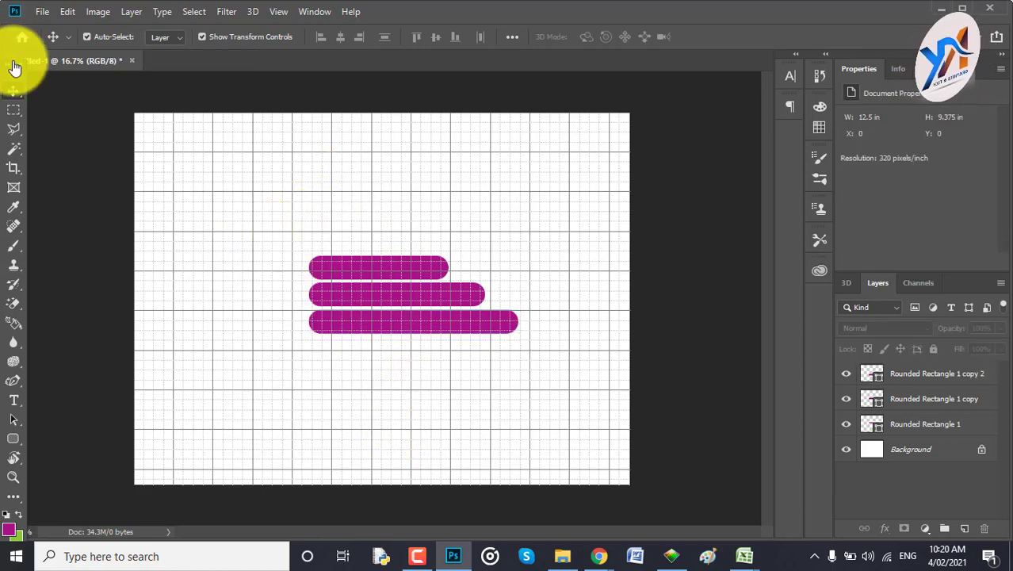
Draw a purple rectangle about 655 by 612 px to the left of the bars, matching the height of the stack.
click(13, 446)
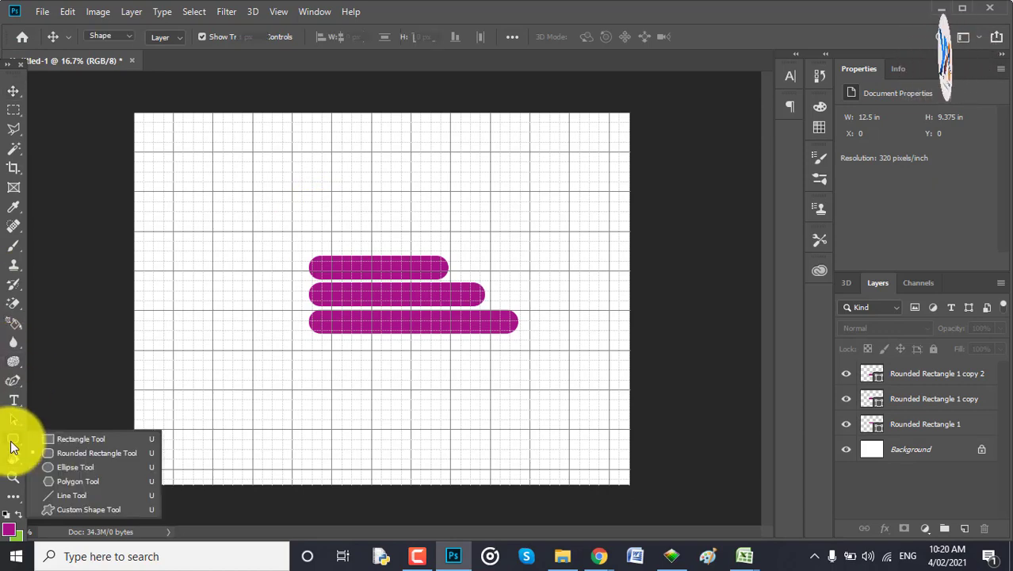
click(55, 442)
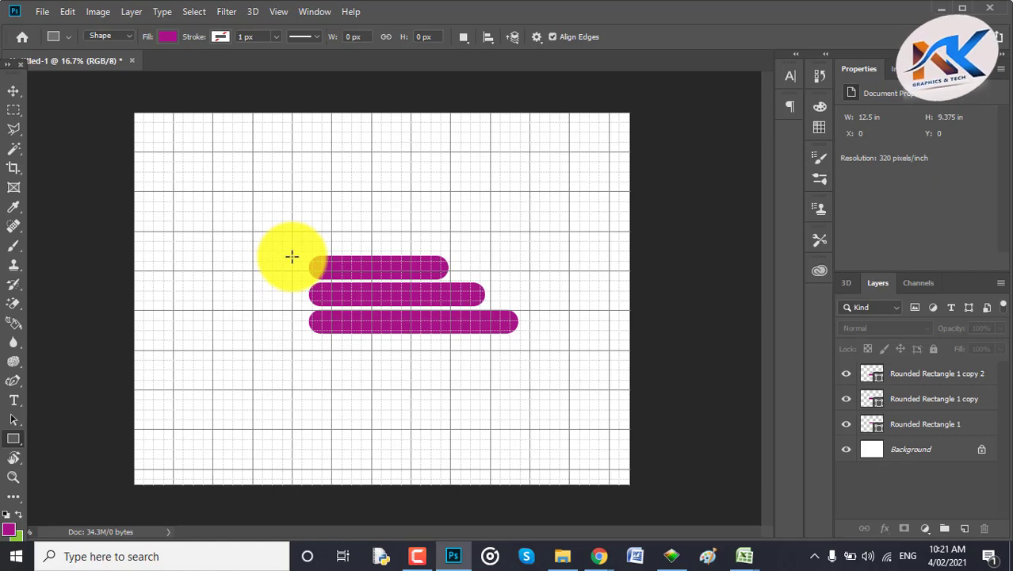
drag(291, 256, 213, 331)
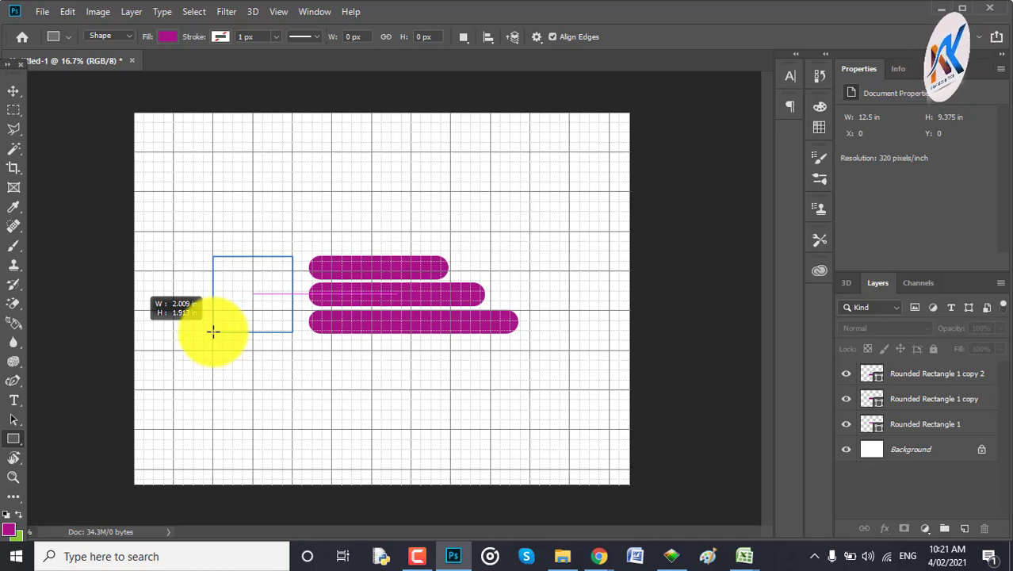
drag(213, 332, 211, 332)
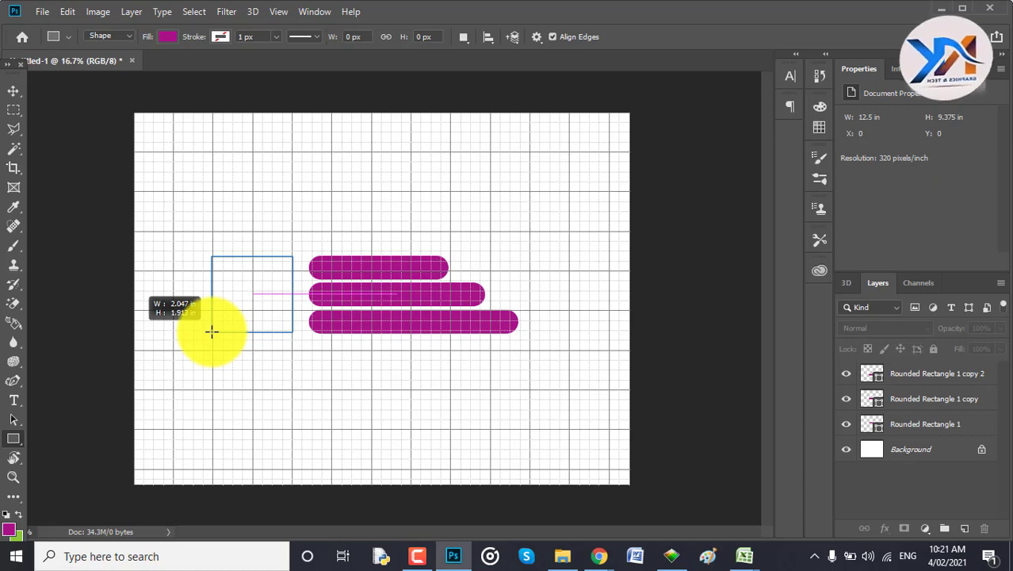
drag(211, 332, 210, 331)
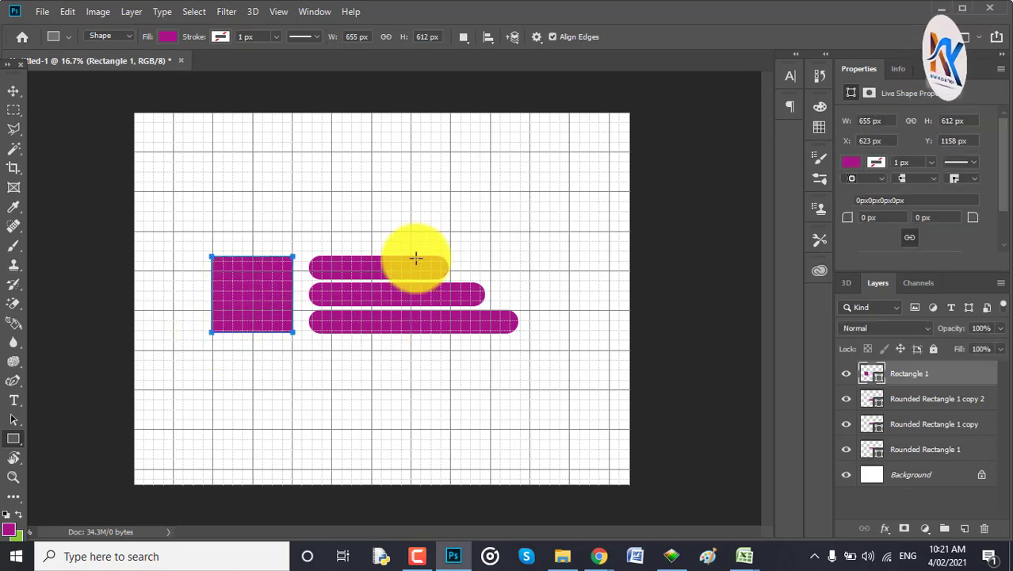
click(12, 89)
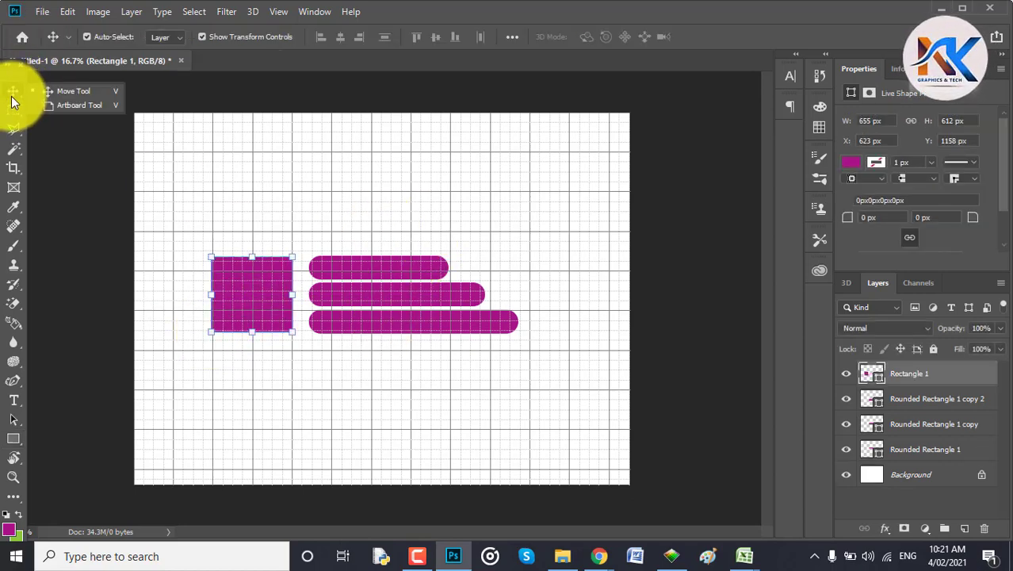
click(317, 158)
click(262, 290)
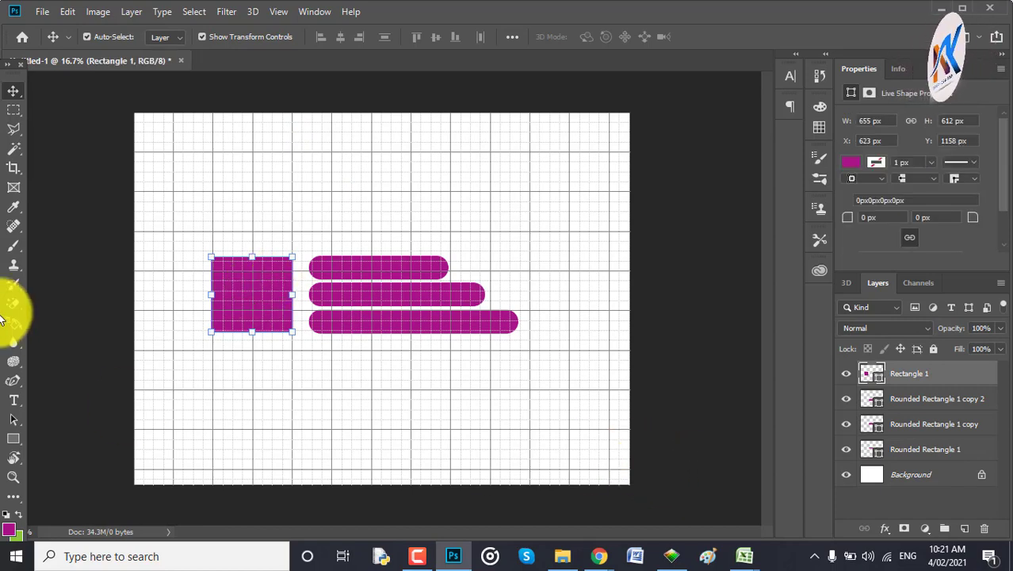
Rasterize the rectangle and erase its upper-left part along a polygonal selection from mid left edge to the upper-right corner, then clear the selection.
click(12, 128)
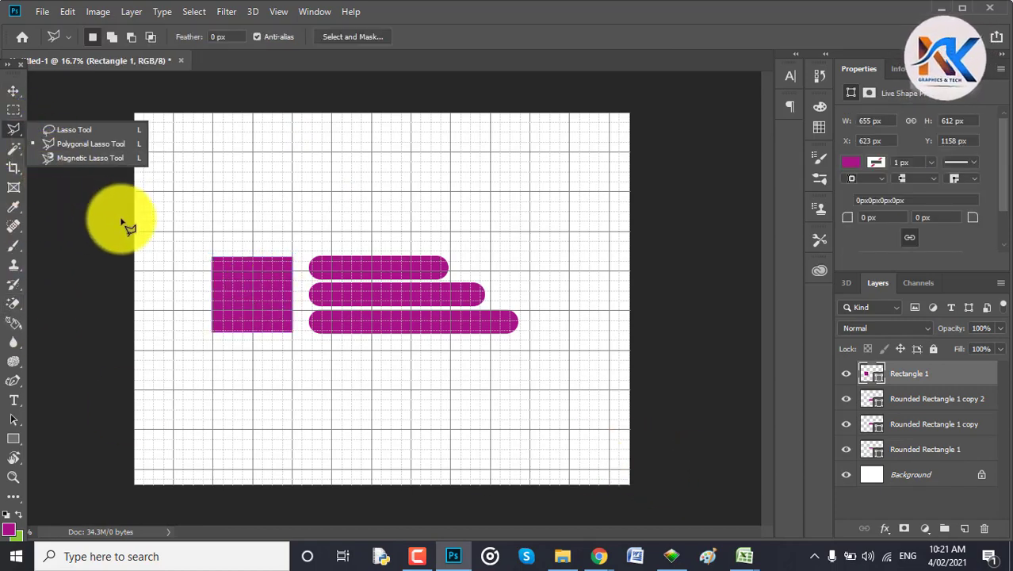
click(212, 289)
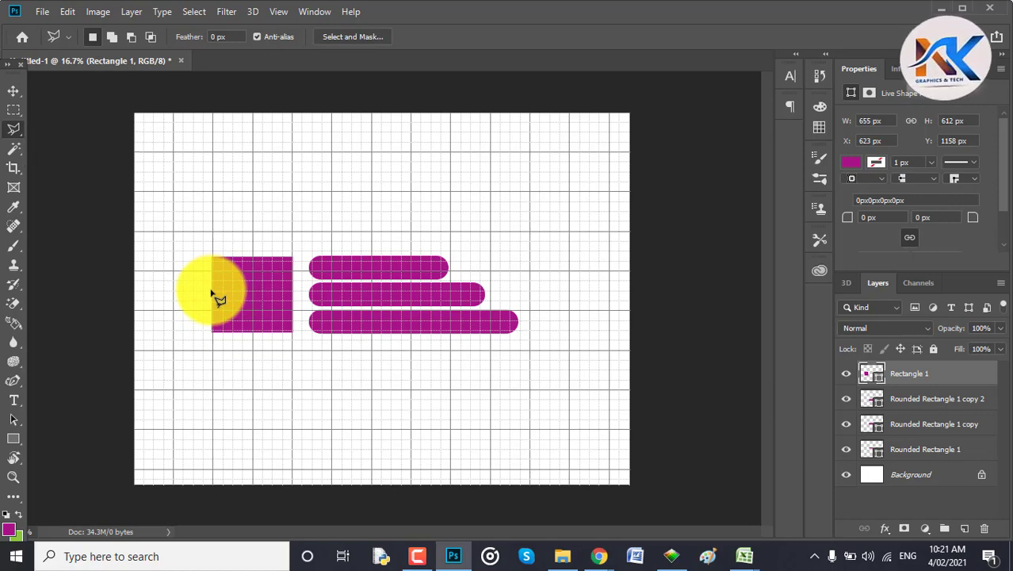
click(315, 250)
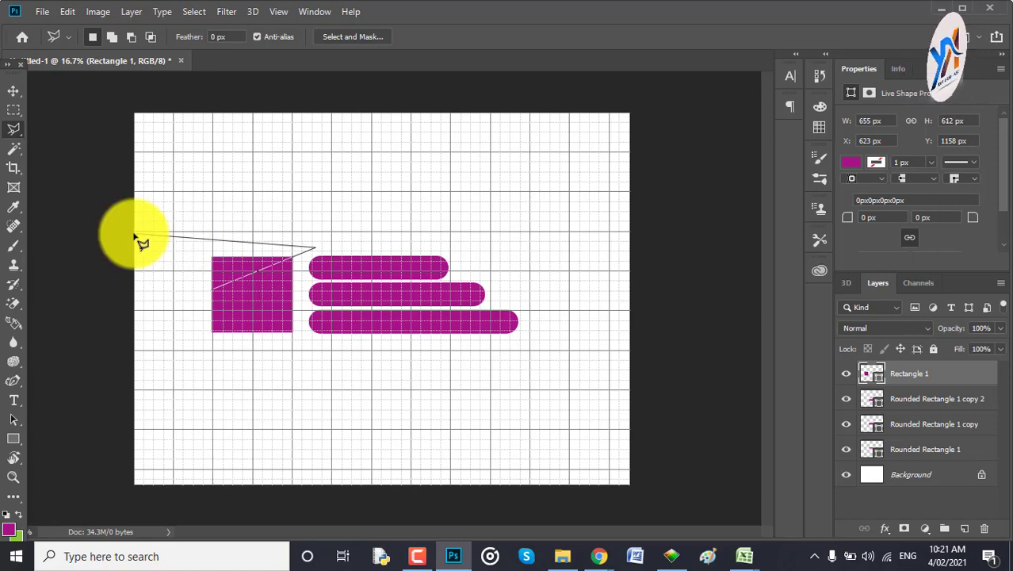
double_click(134, 236)
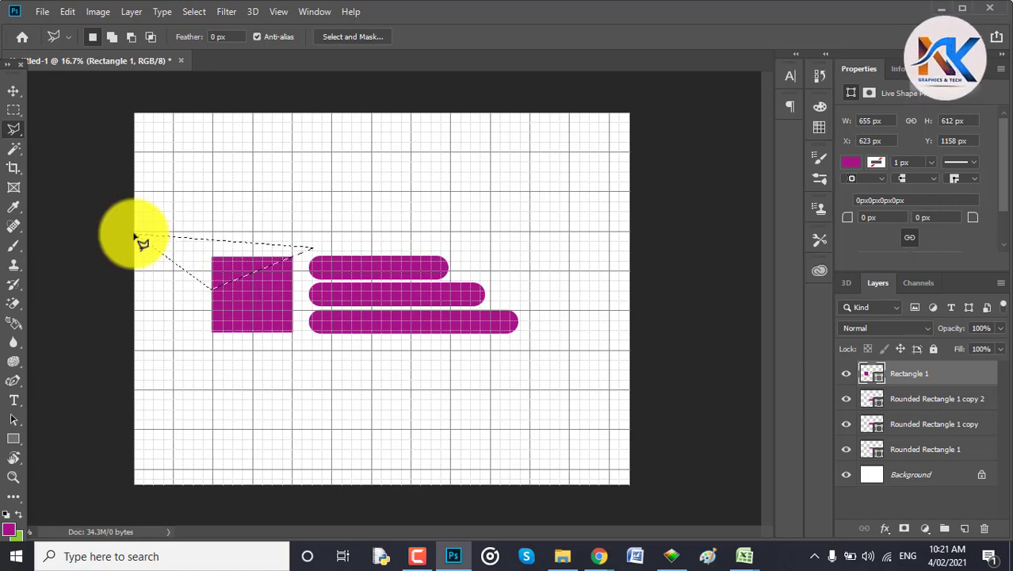
click(13, 304)
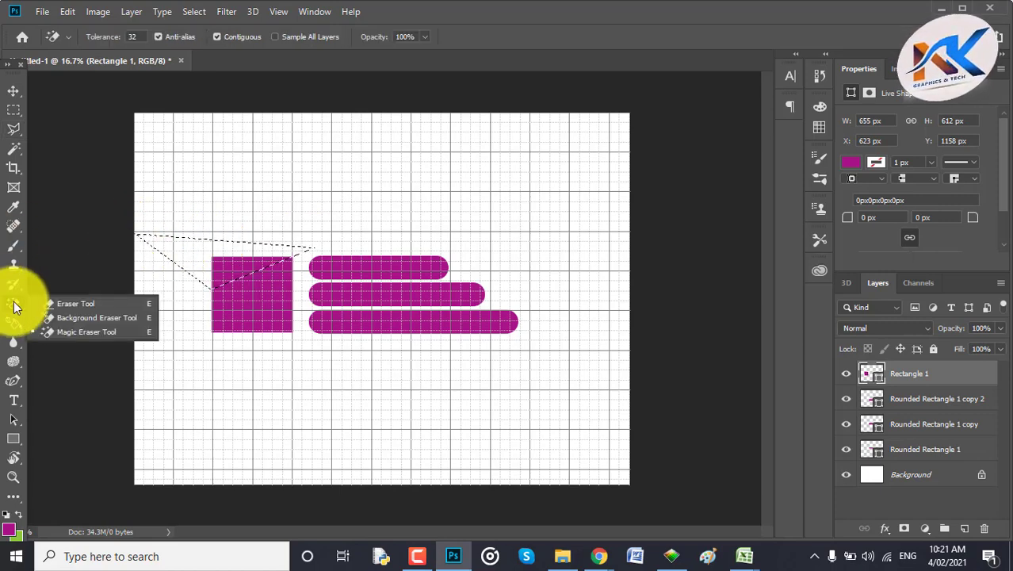
click(280, 244)
click(459, 215)
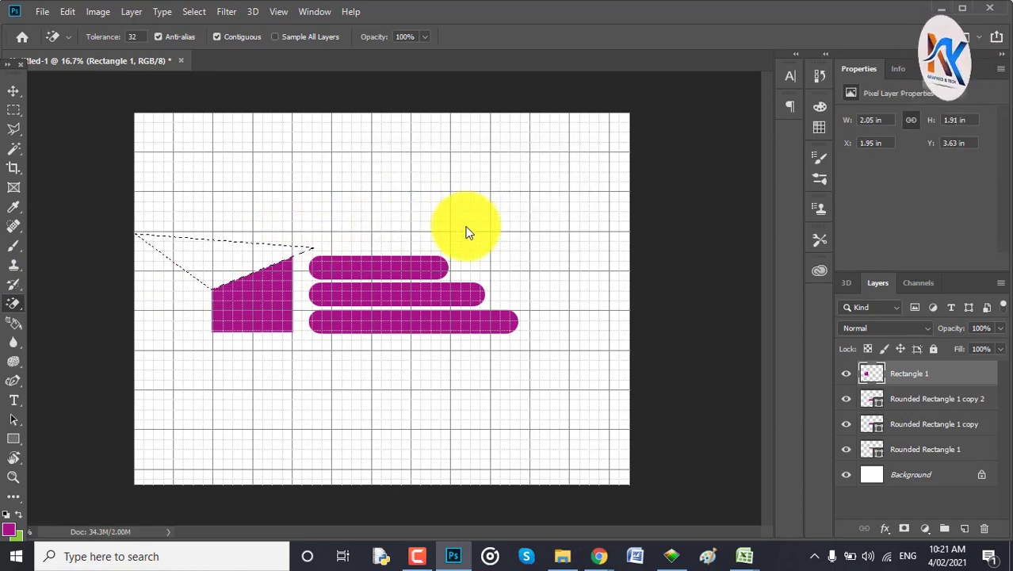
key(ctrl+d)
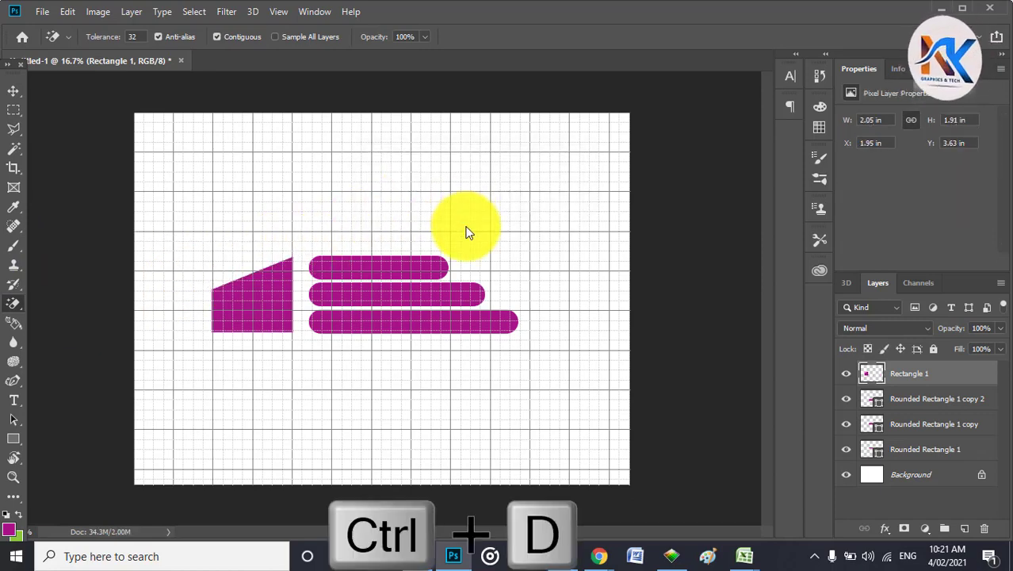
Cut away the shape's lower-left part with a polygonal selection to form a left-pointing triangle, and deselect.
click(13, 130)
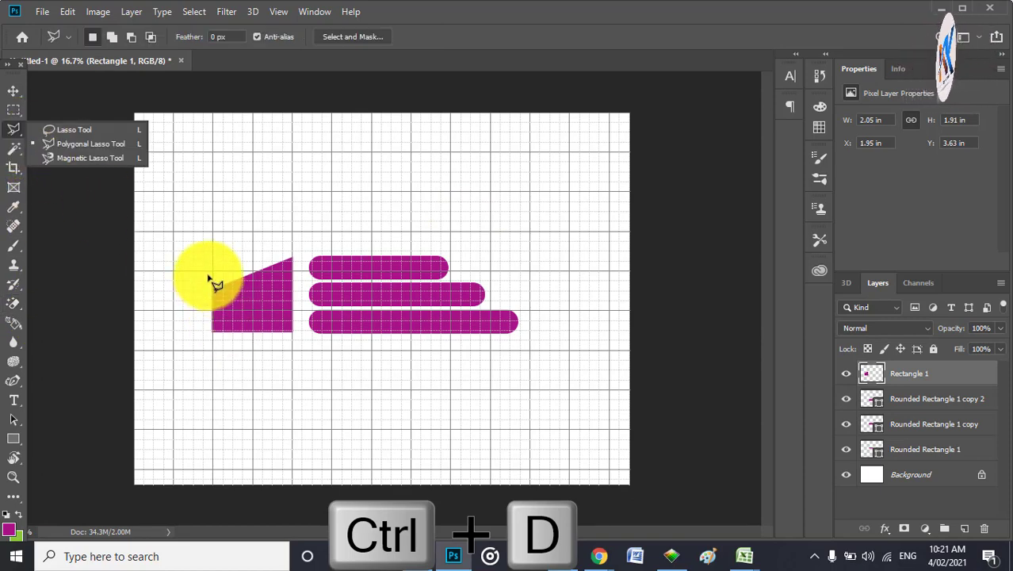
click(208, 286)
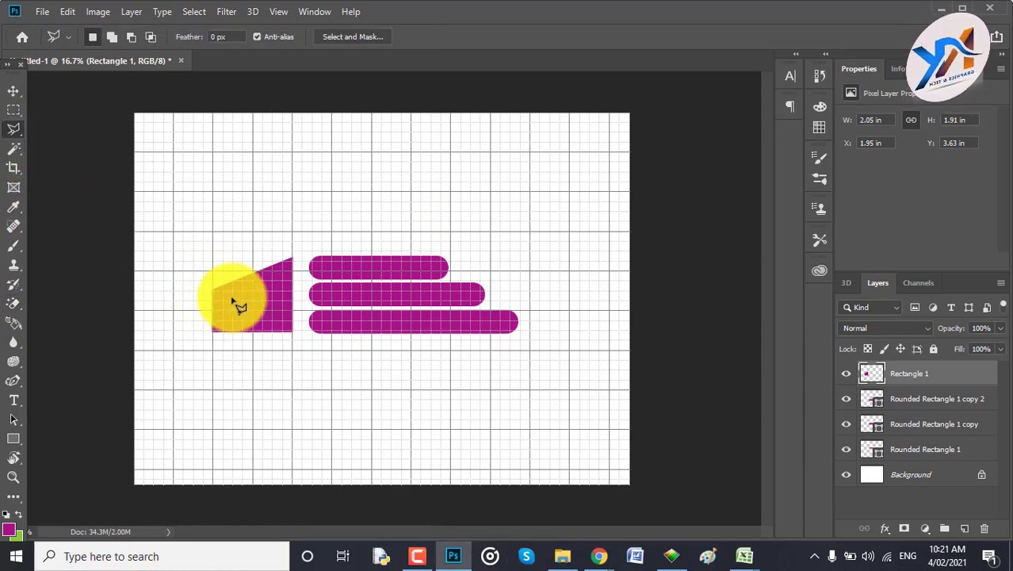
click(373, 379)
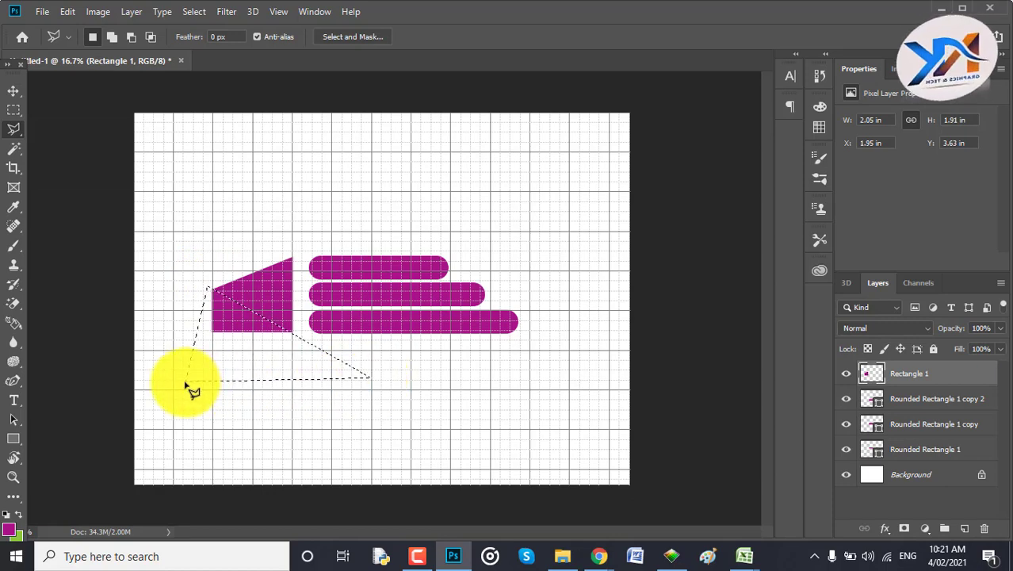
key(Delete)
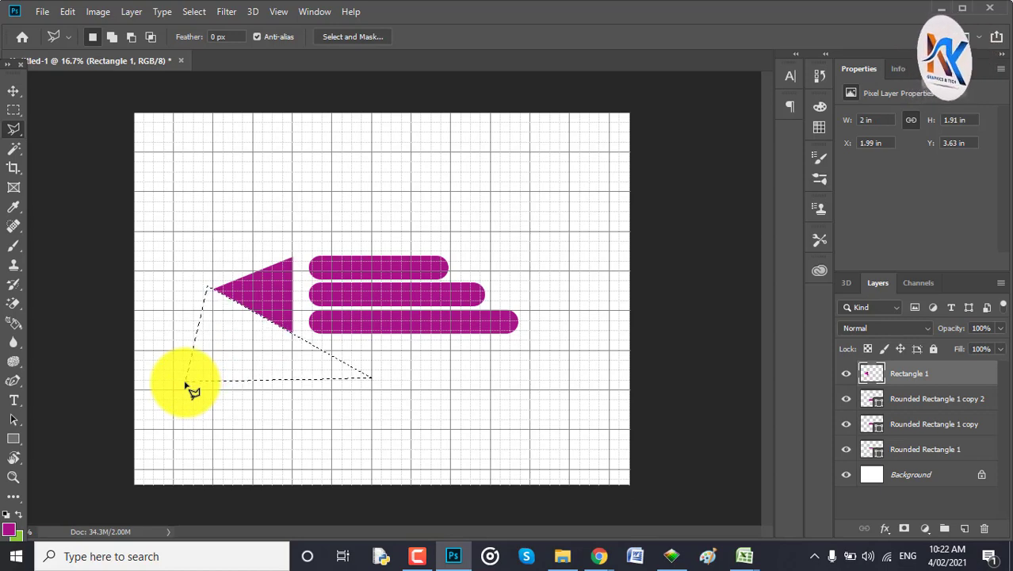
key(ctrl+d)
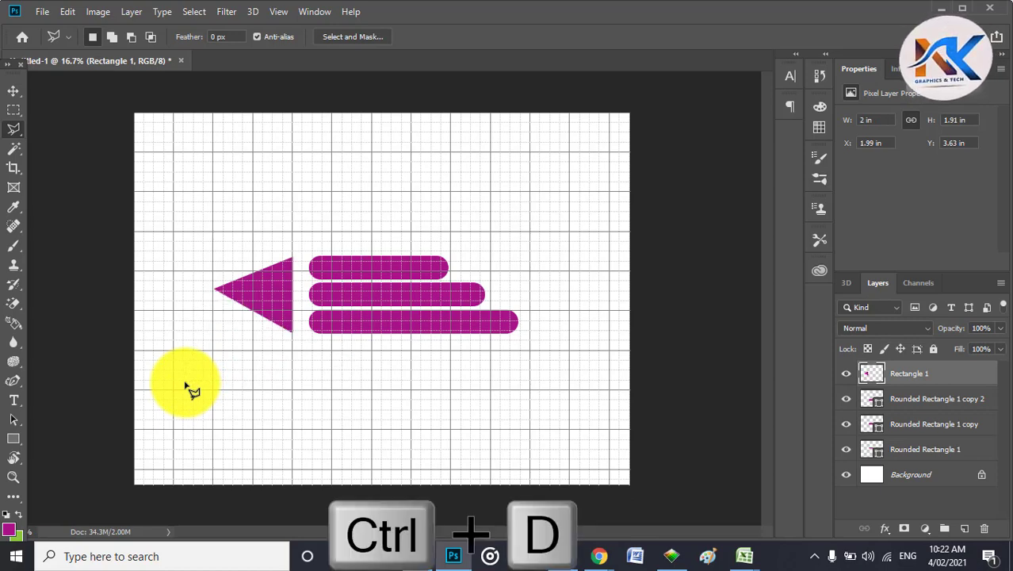
Rotate the triangle and all three bars together by about -50.7° so the pencil points down to the left.
click(11, 95)
click(346, 193)
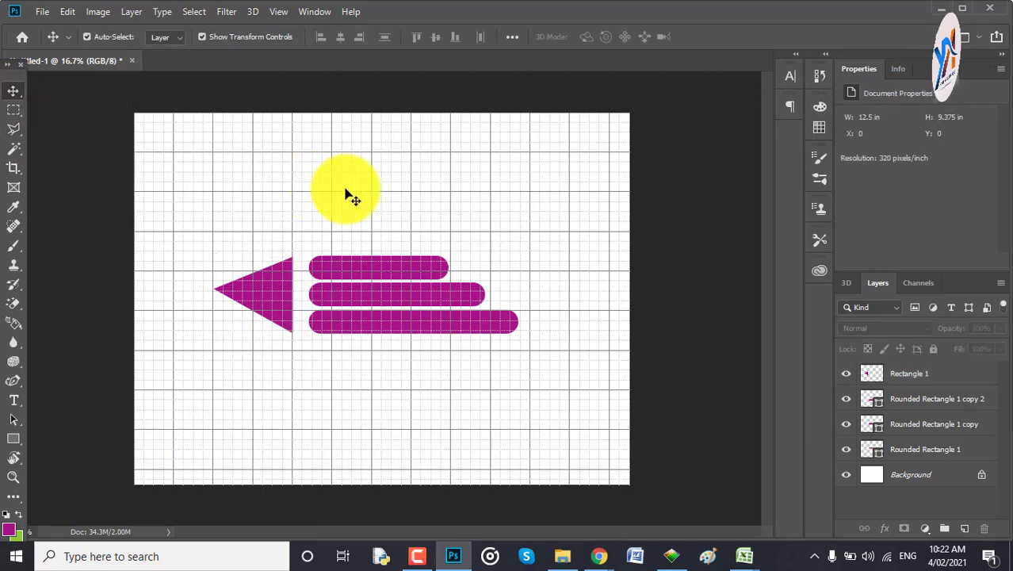
drag(225, 214, 443, 380)
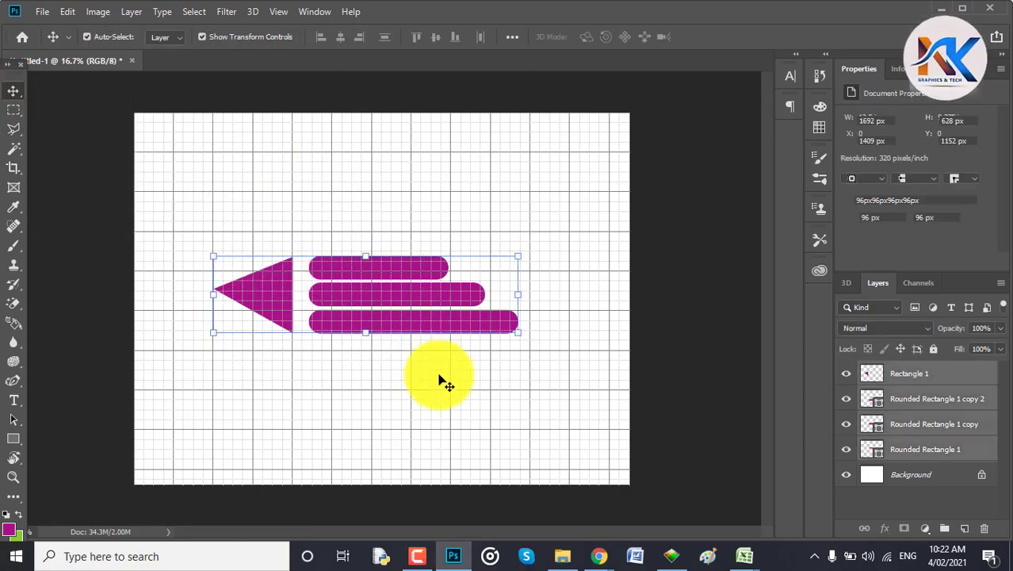
drag(532, 254, 437, 143)
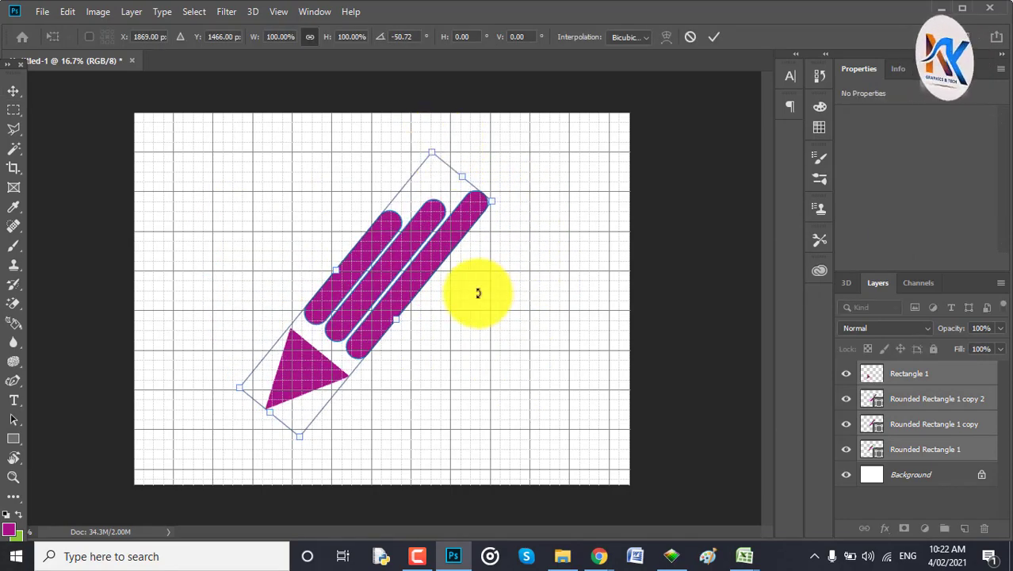
click(713, 38)
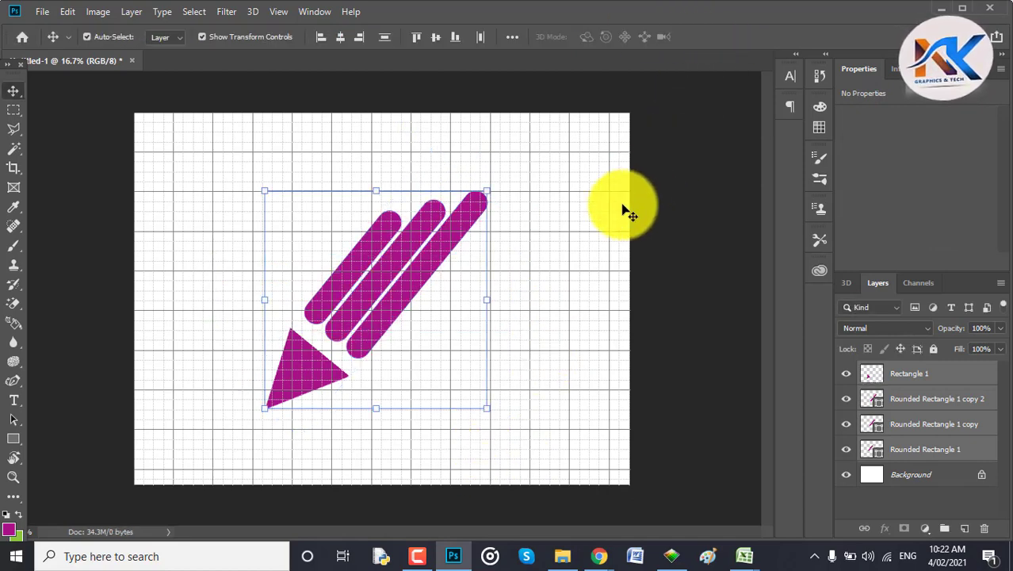
click(565, 298)
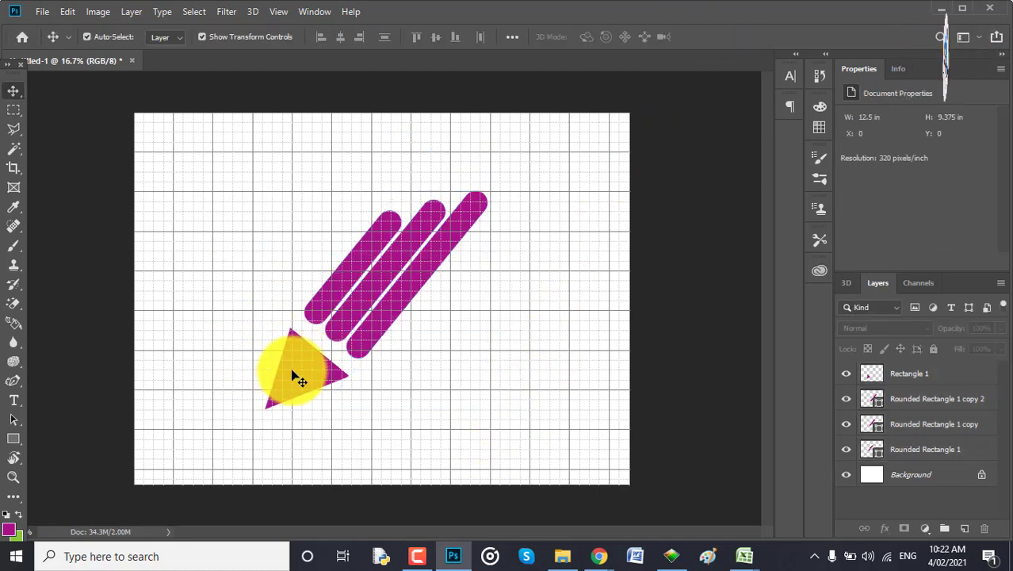
Move the whole pencil graphic up and slightly to the right, leaving room on the canvas below its tip.
drag(226, 199, 549, 390)
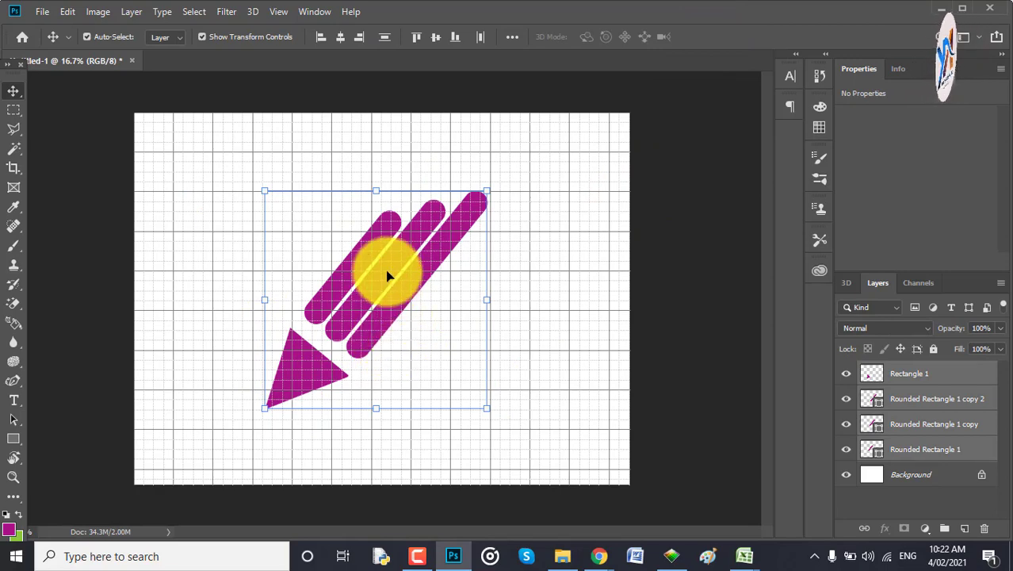
mouse_move(394, 270)
mouse_down()
mouse_move(410, 236)
mouse_move(402, 231)
mouse_up()
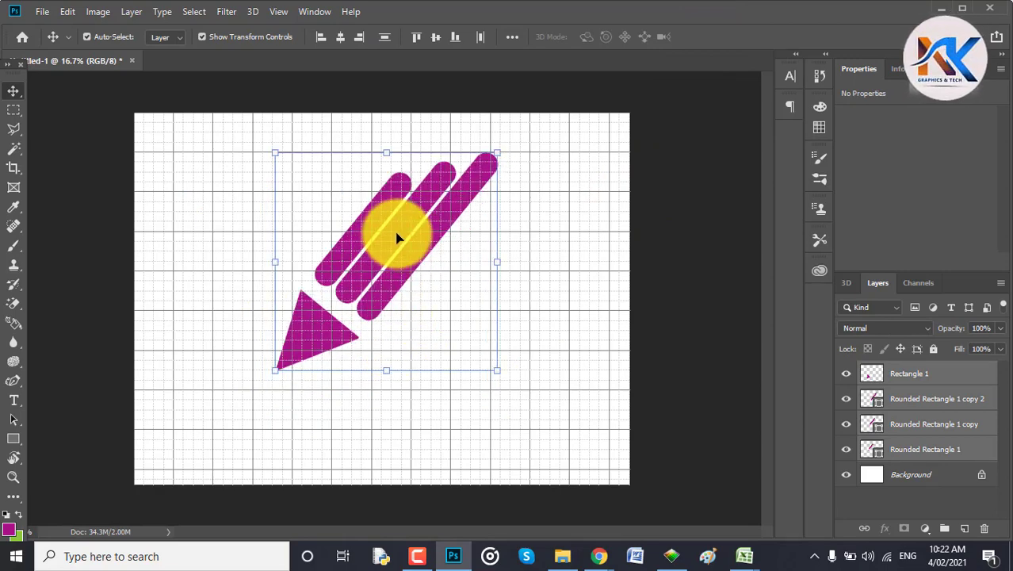
click(583, 262)
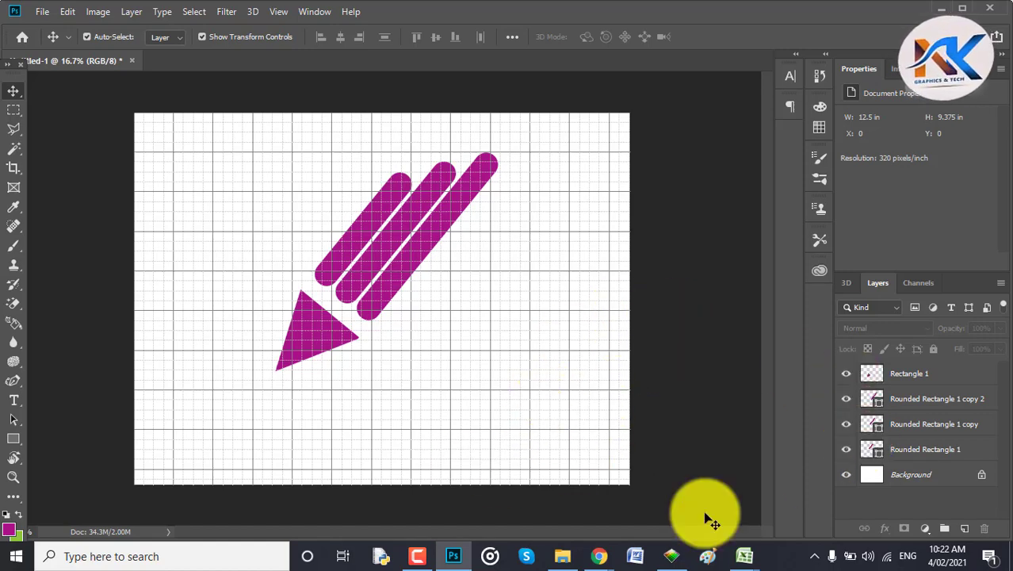
click(326, 337)
click(499, 349)
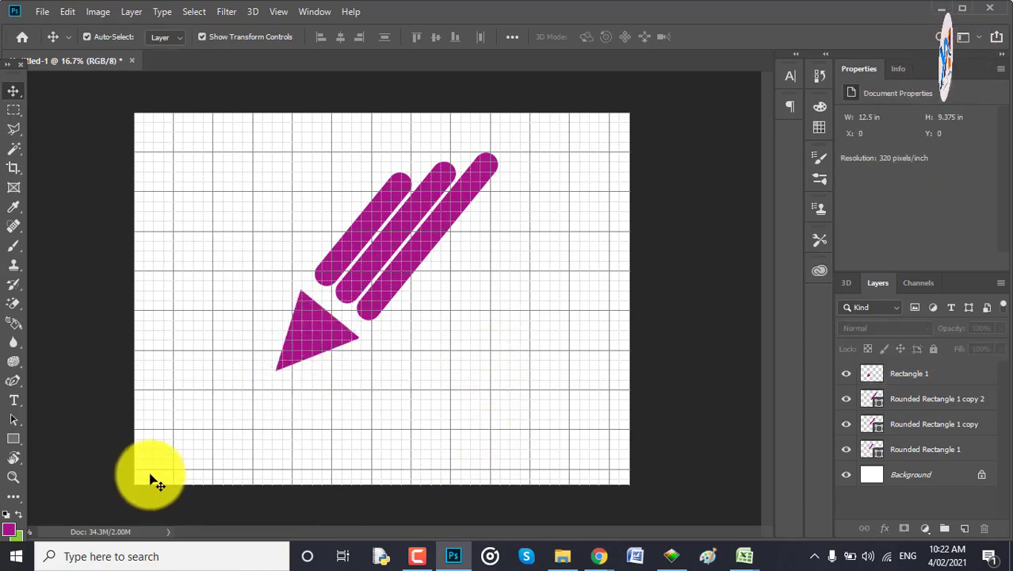
Draw a small purple circle about 0.544 in across with the Ellipse tool, just below the pencil's tip.
click(20, 430)
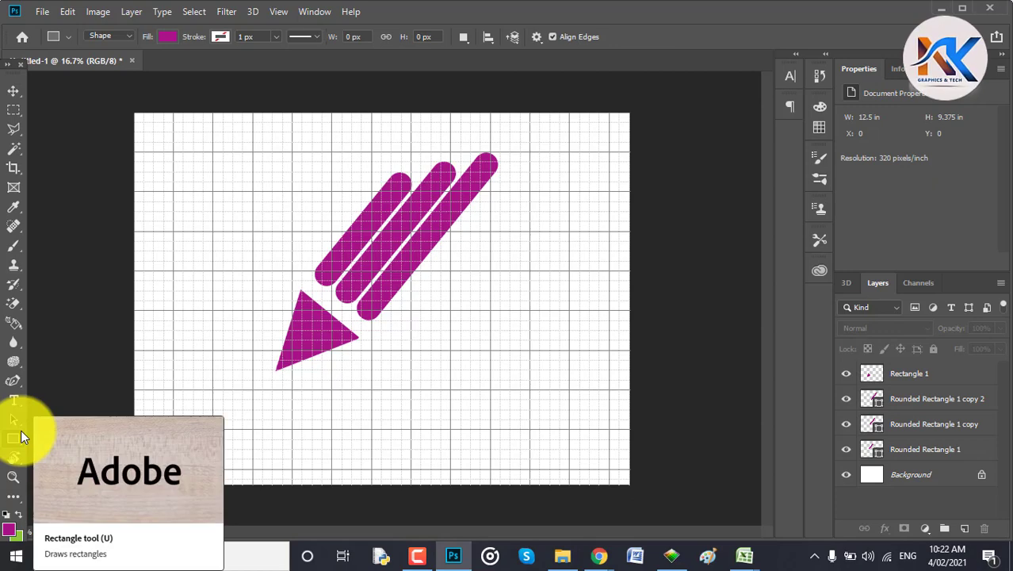
right_click(19, 438)
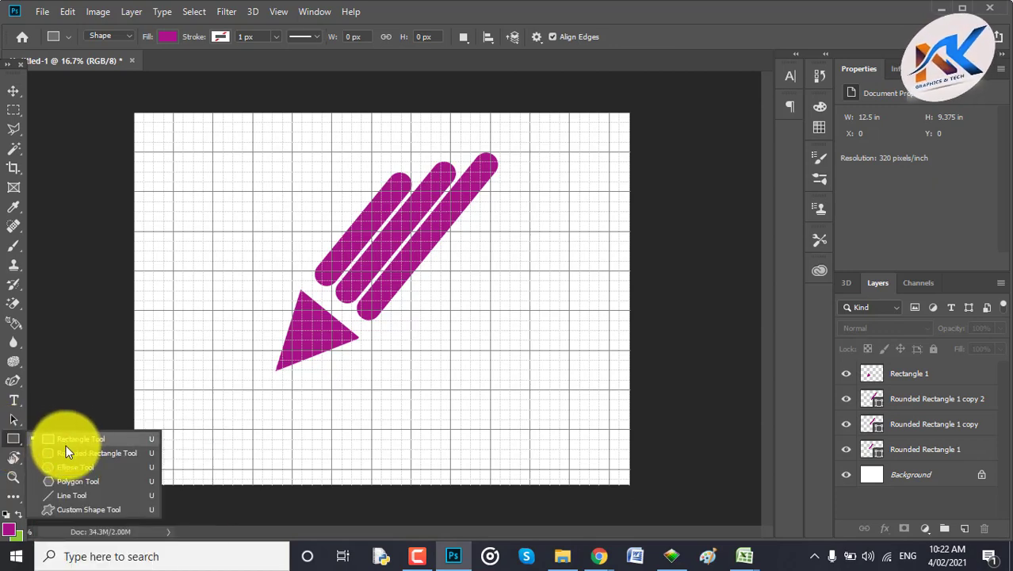
click(62, 466)
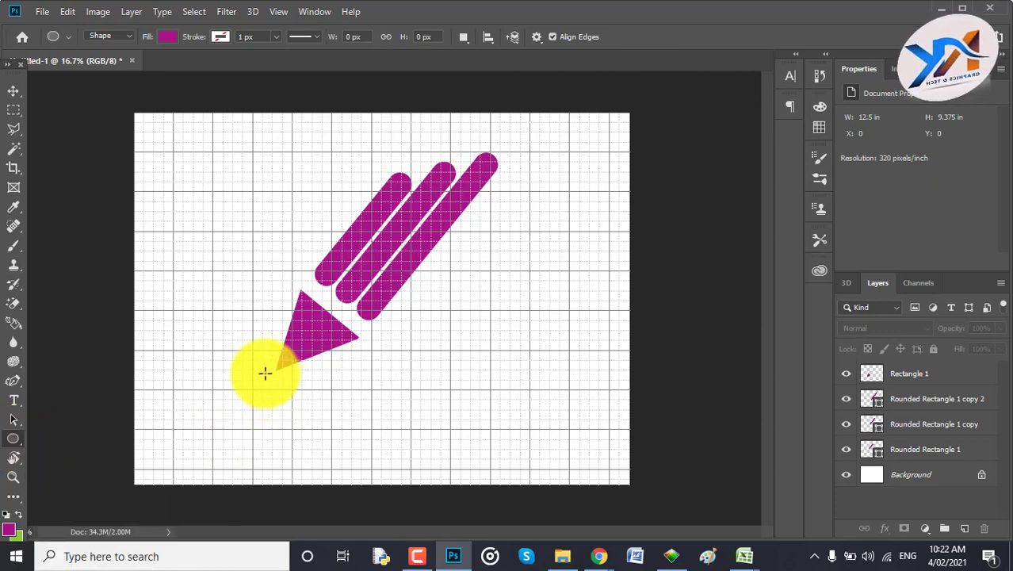
drag(251, 372, 273, 394)
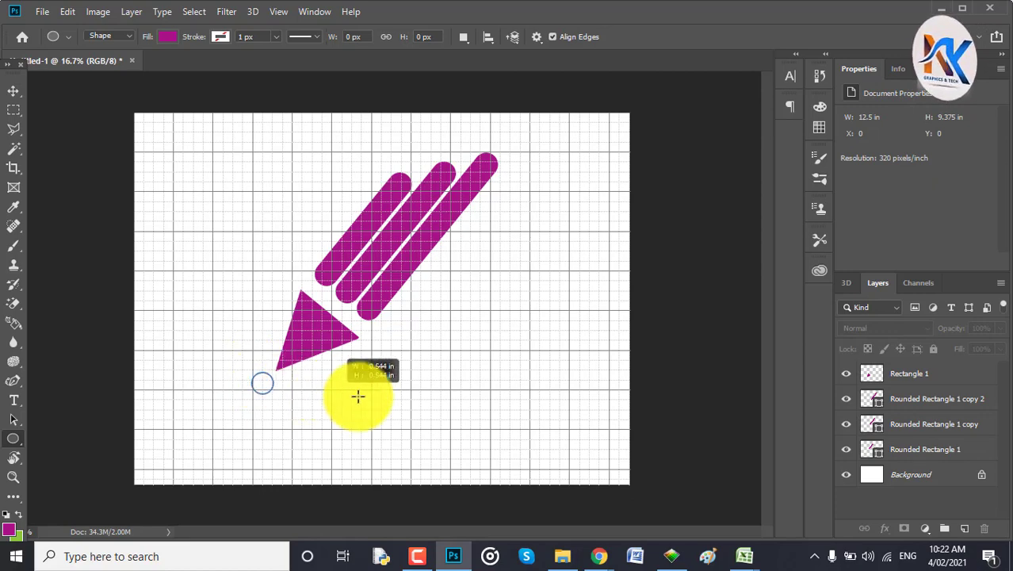
Stretch the small circle into a thin flat ellipse 1865 px wide and 42 px high beneath the pencil's tip.
click(13, 91)
click(278, 385)
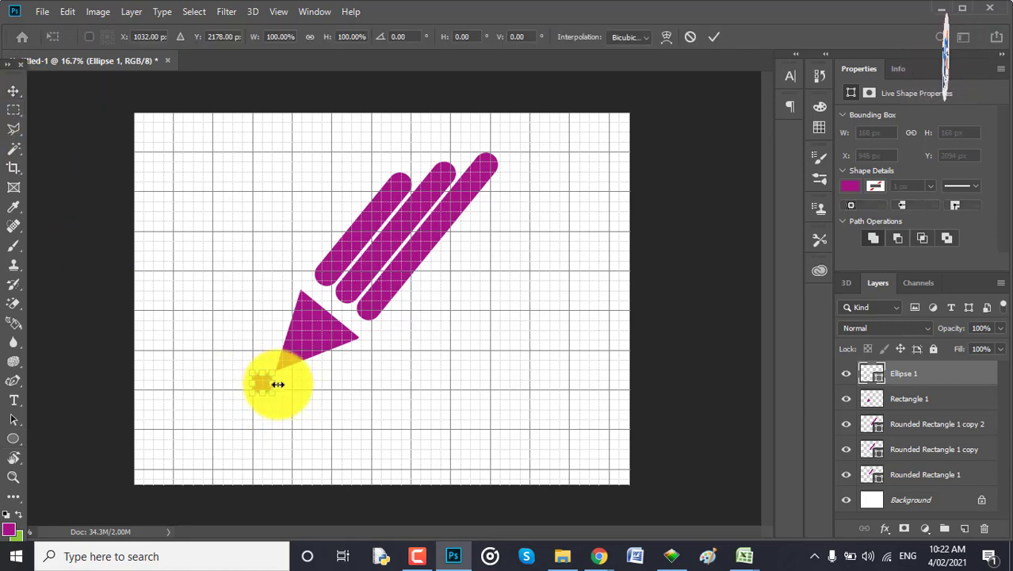
drag(278, 384, 362, 380)
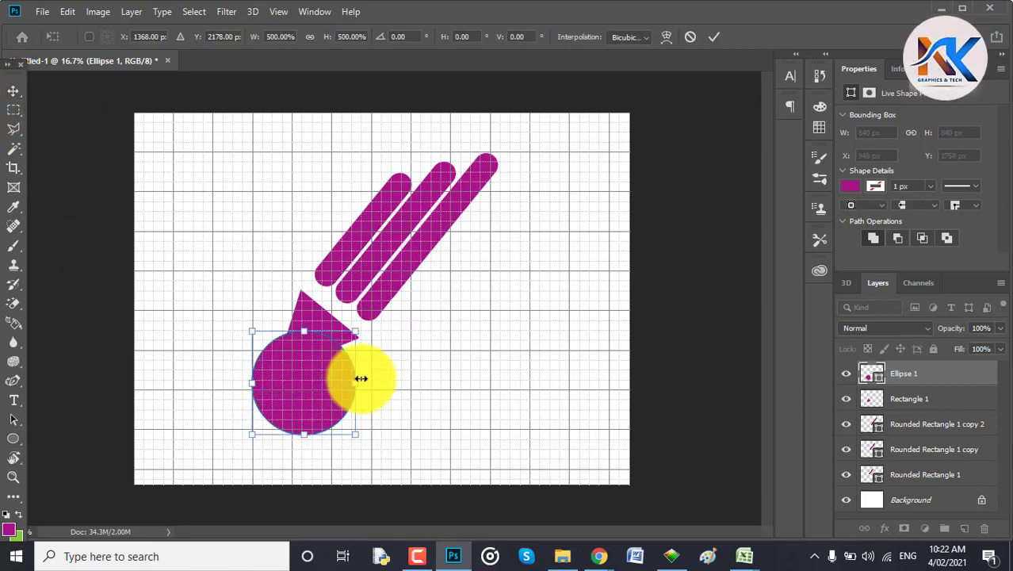
key(ctrl+z)
drag(273, 383, 487, 395)
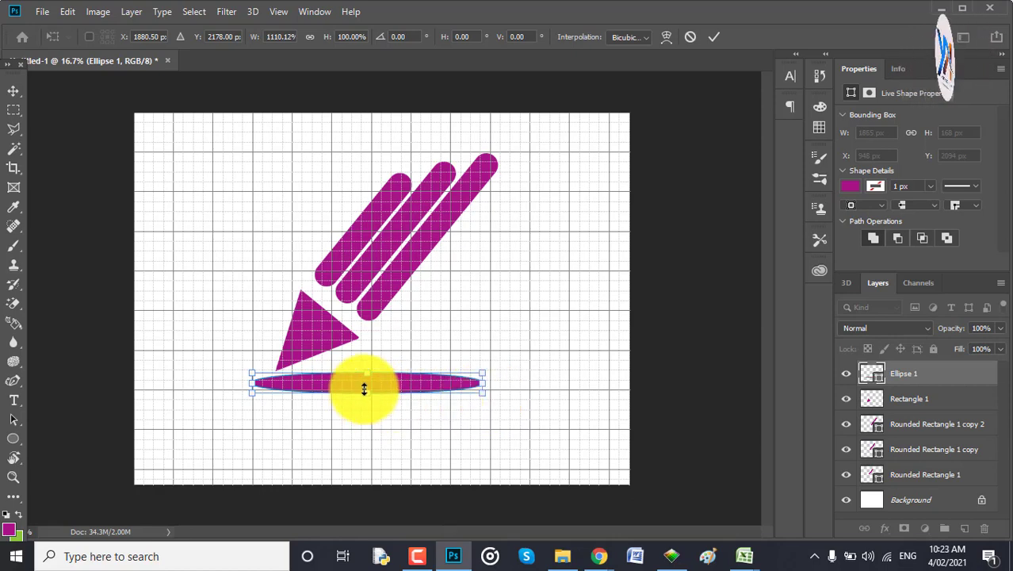
drag(363, 388, 364, 379)
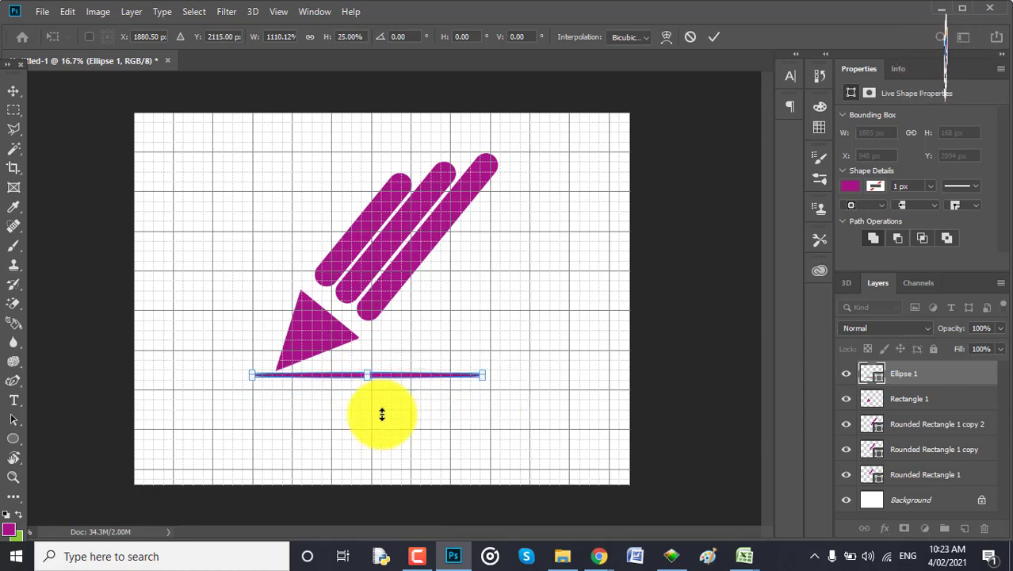
click(711, 37)
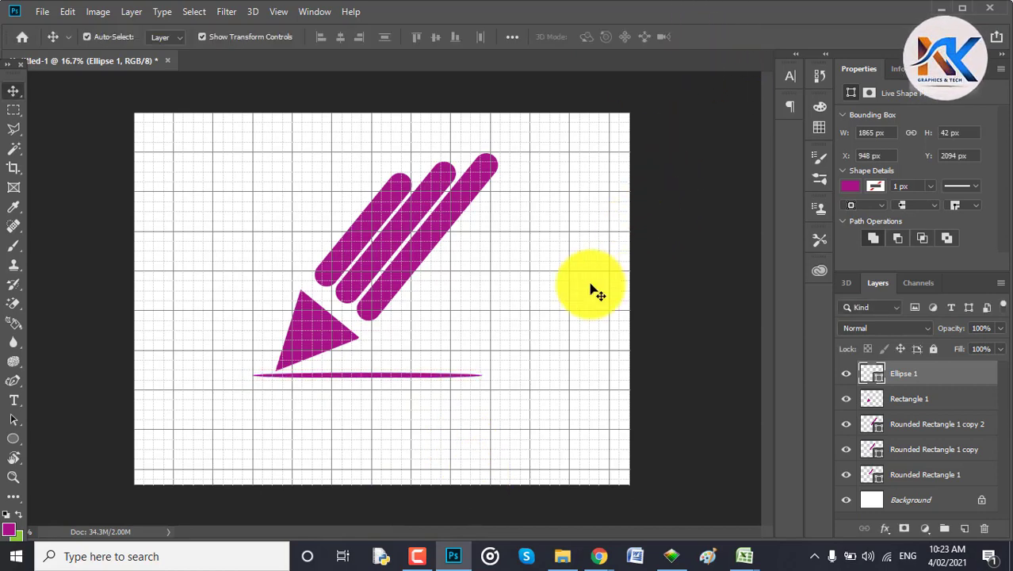
Move the flat ellipse up slightly to Y 2088 px, closer to the pencil's tip.
drag(386, 371, 387, 366)
click(394, 378)
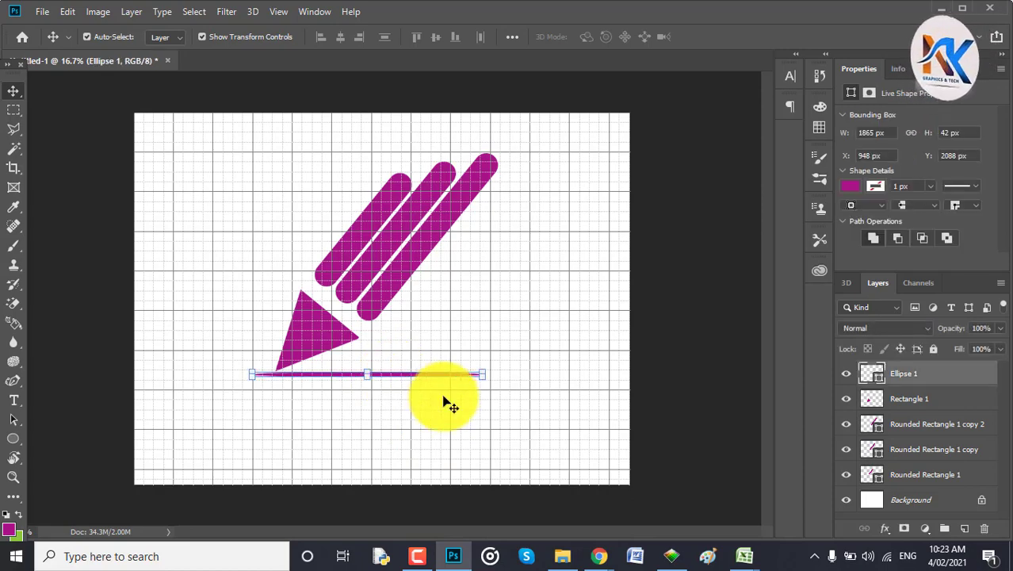
click(418, 375)
click(418, 375)
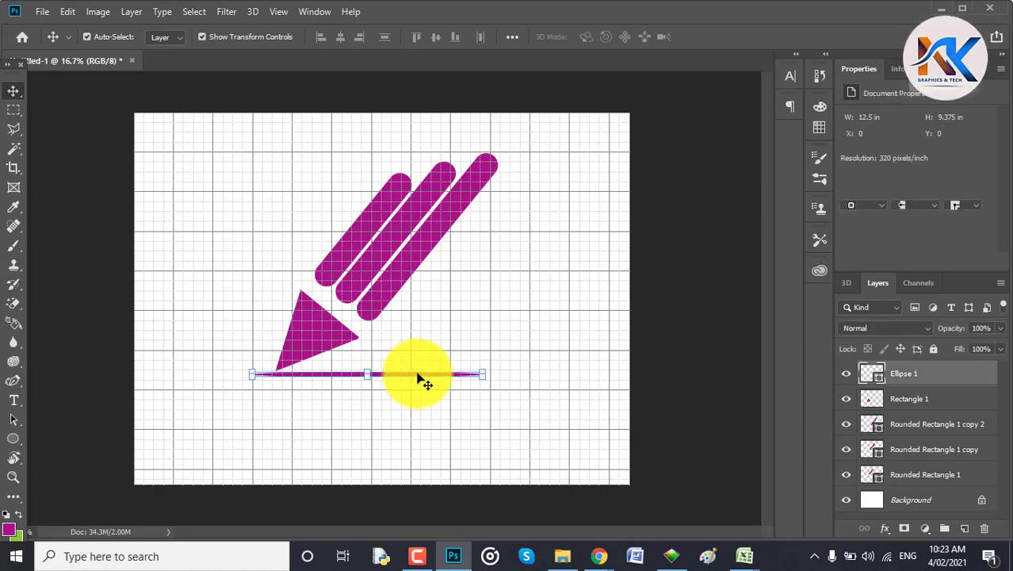
Add a linear Gradient Overlay with the Black, White preset at a 22° angle to the flat ellipse's layer.
double_click(956, 372)
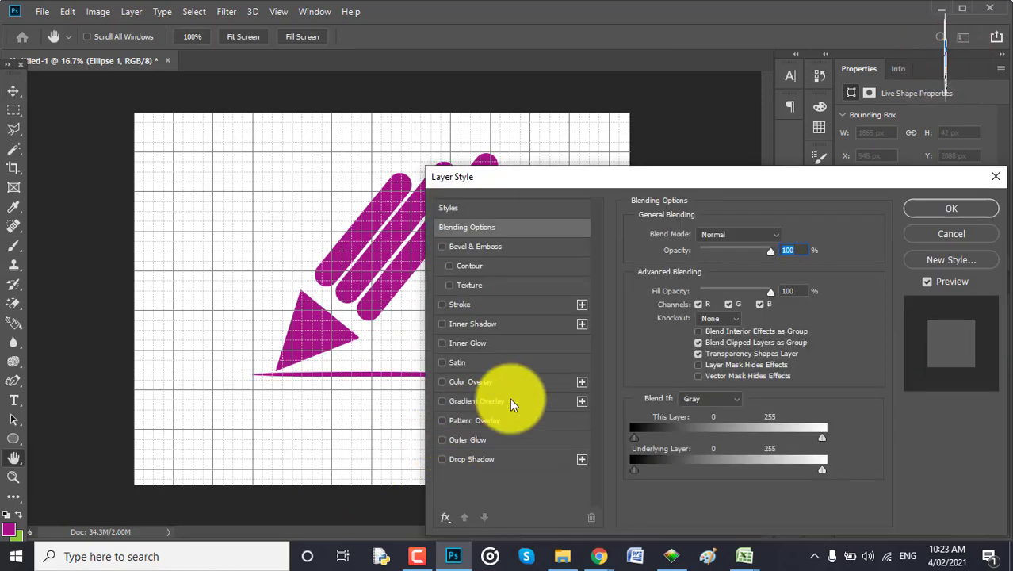
click(522, 403)
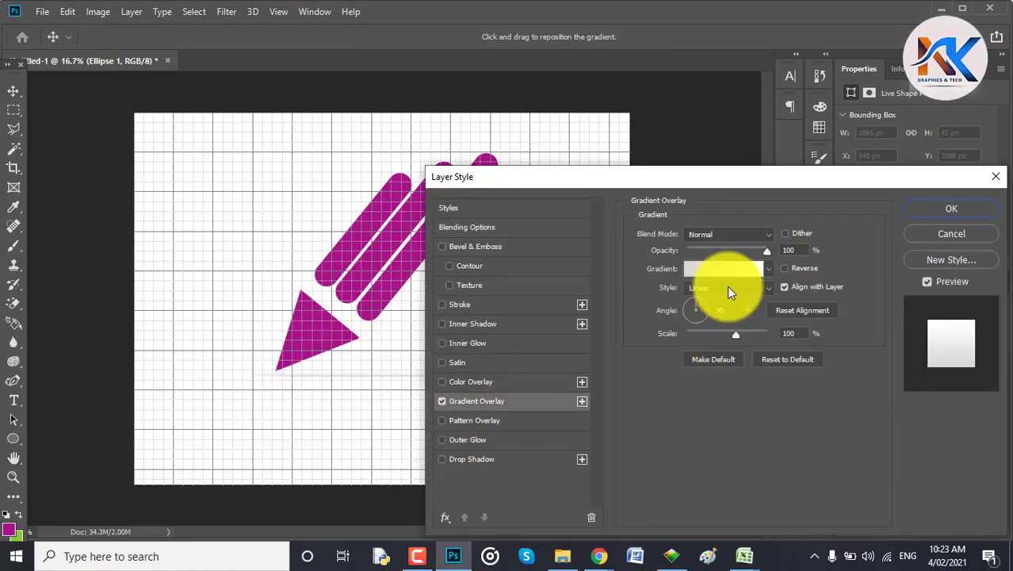
drag(734, 178, 837, 212)
click(831, 304)
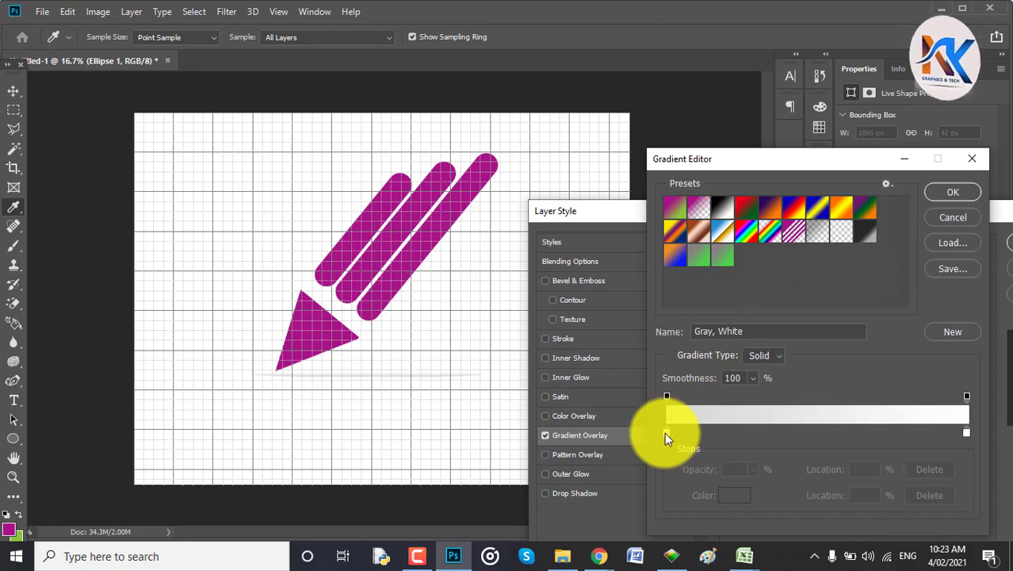
click(726, 207)
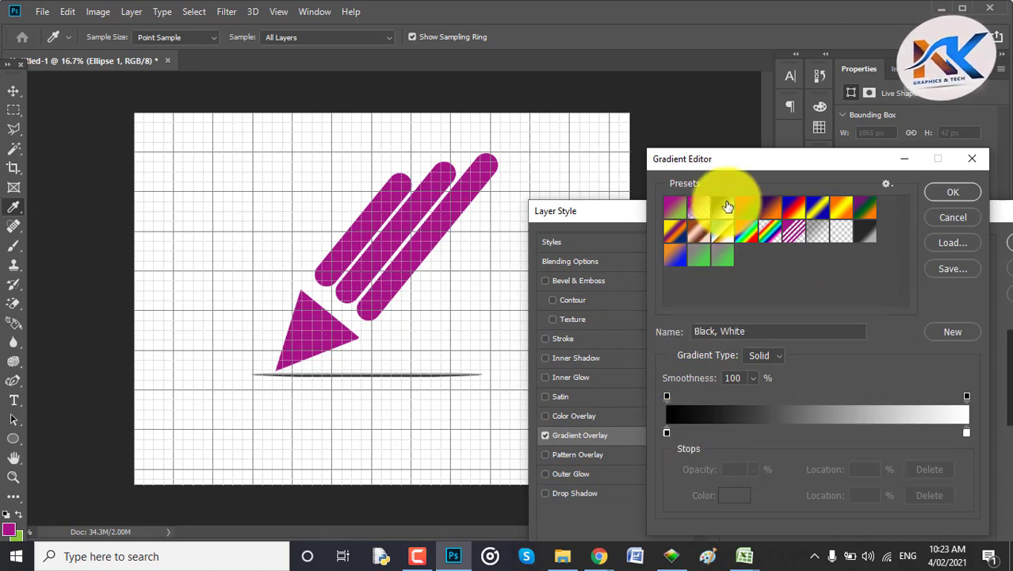
click(674, 208)
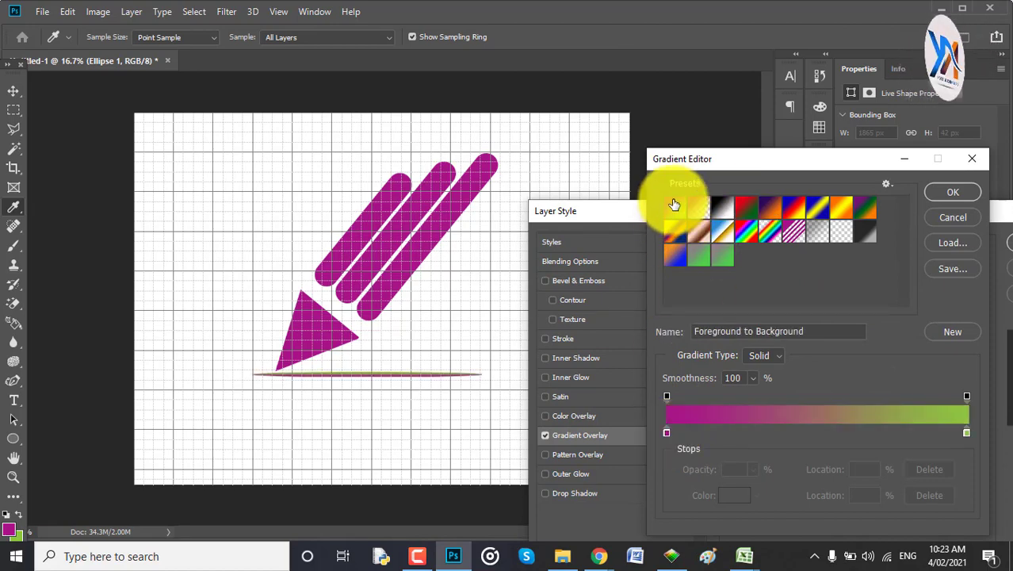
click(666, 432)
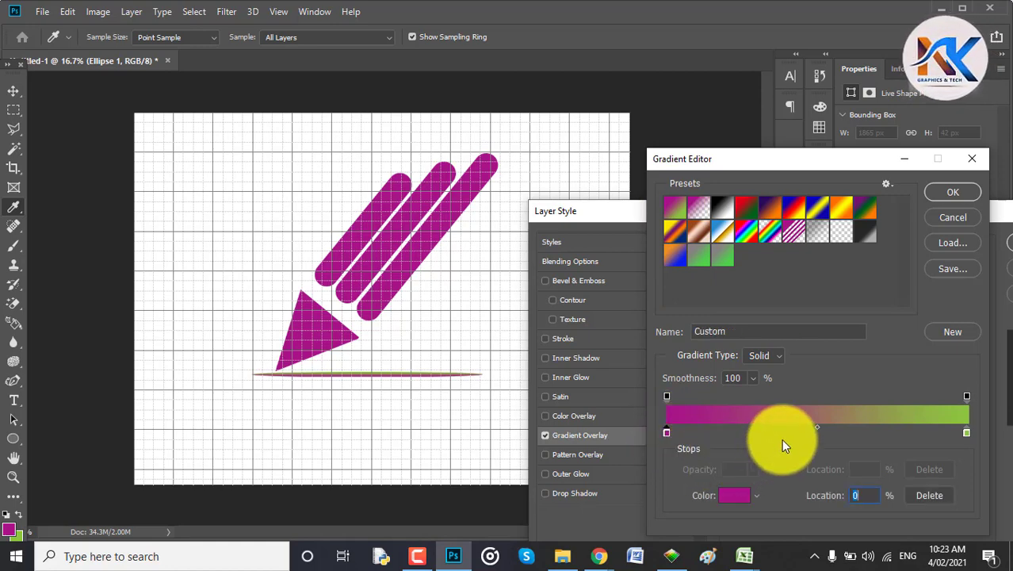
click(722, 208)
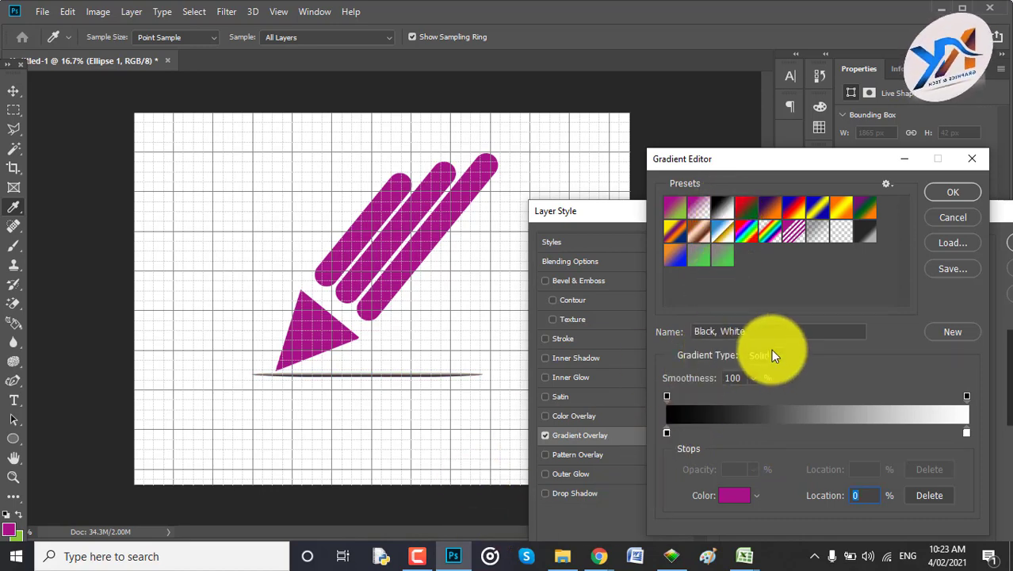
click(954, 193)
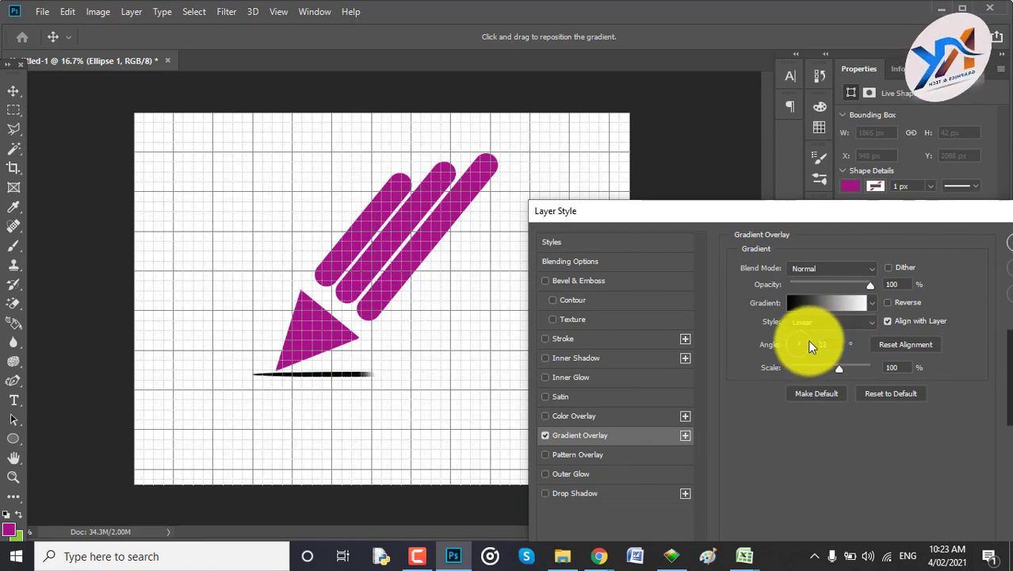
Change the overlay gradient's black starting stop to mid gray 848486.
click(832, 302)
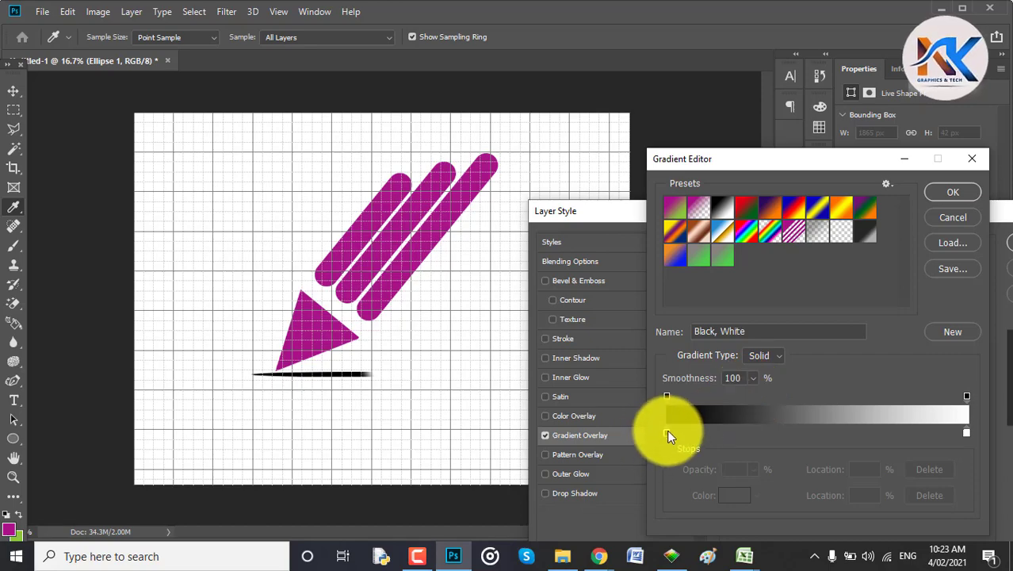
click(666, 432)
click(731, 494)
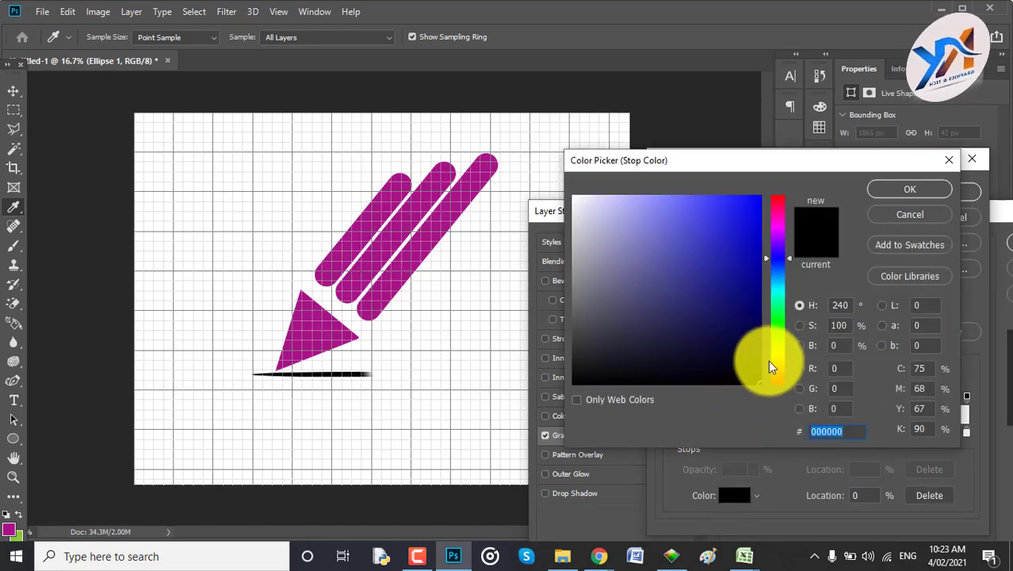
click(573, 284)
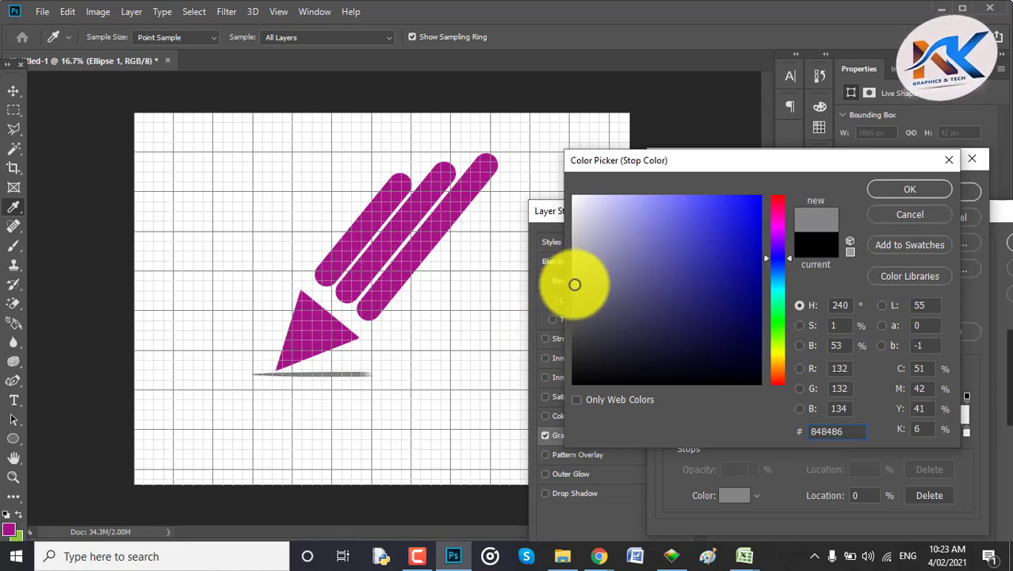
click(906, 187)
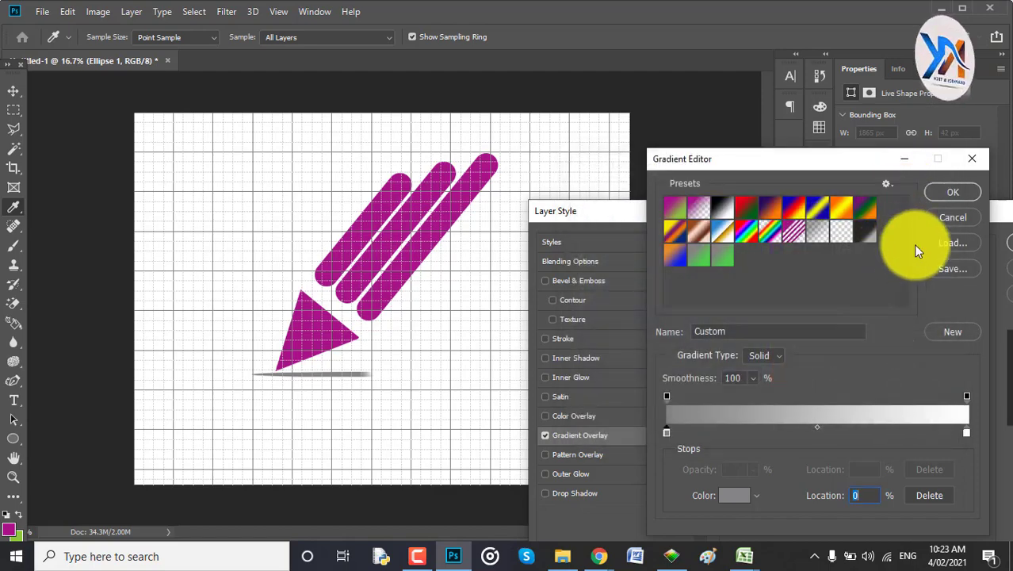
click(958, 192)
Change the overlay gradient's white end stop to light gray d7d6d6, apply the layer style and deselect the ellipse.
click(842, 306)
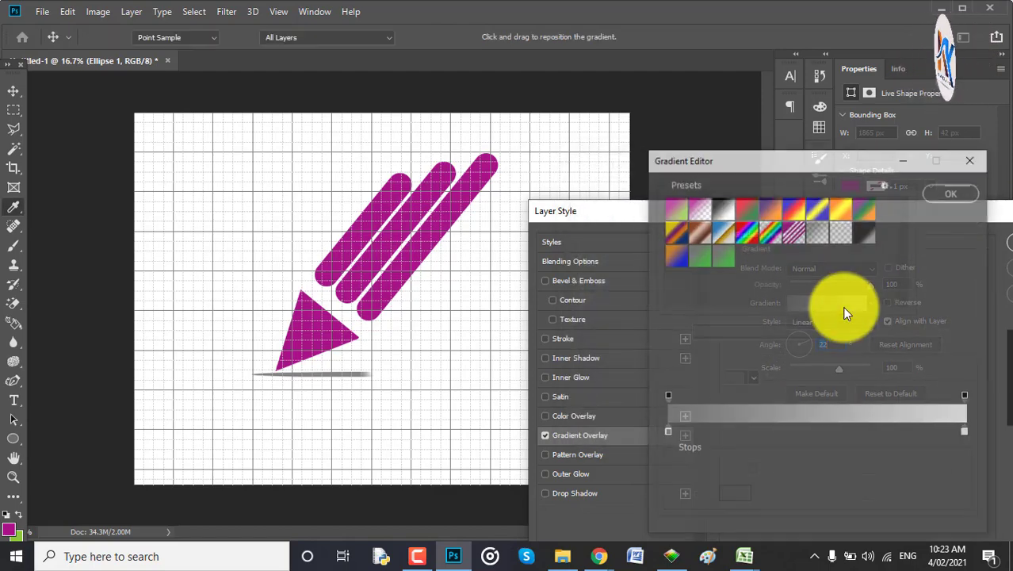
click(966, 432)
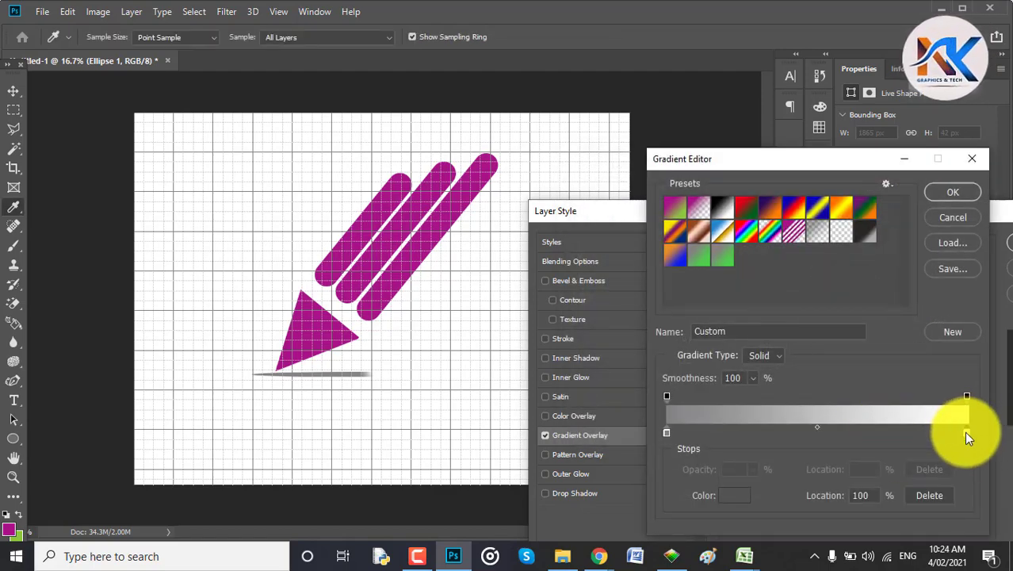
click(732, 494)
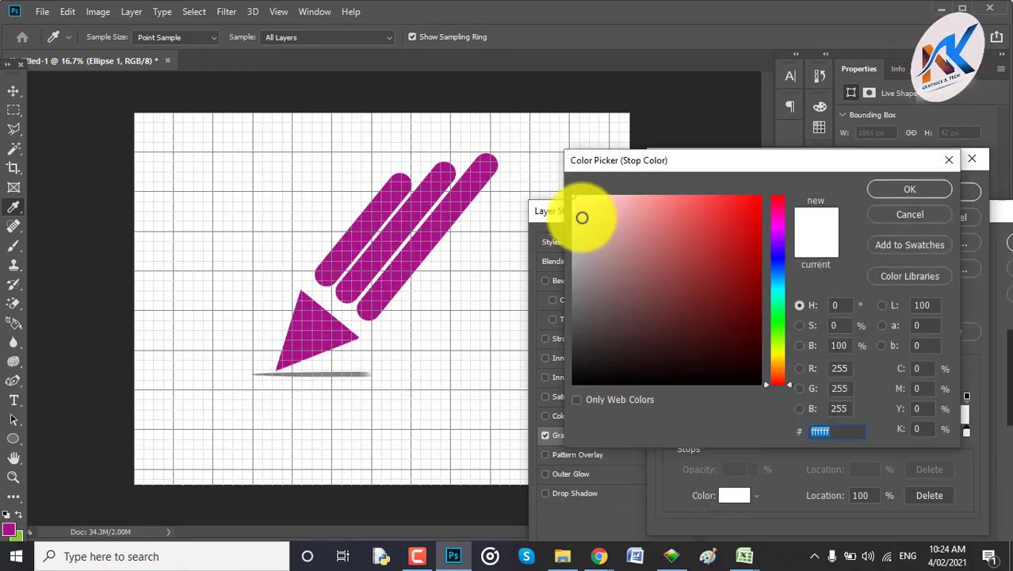
click(573, 204)
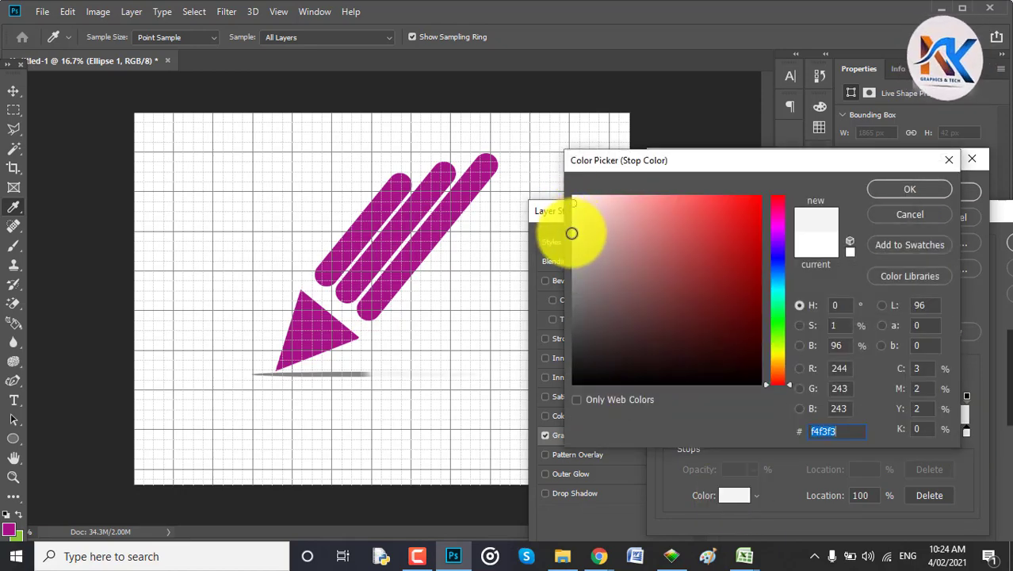
click(576, 235)
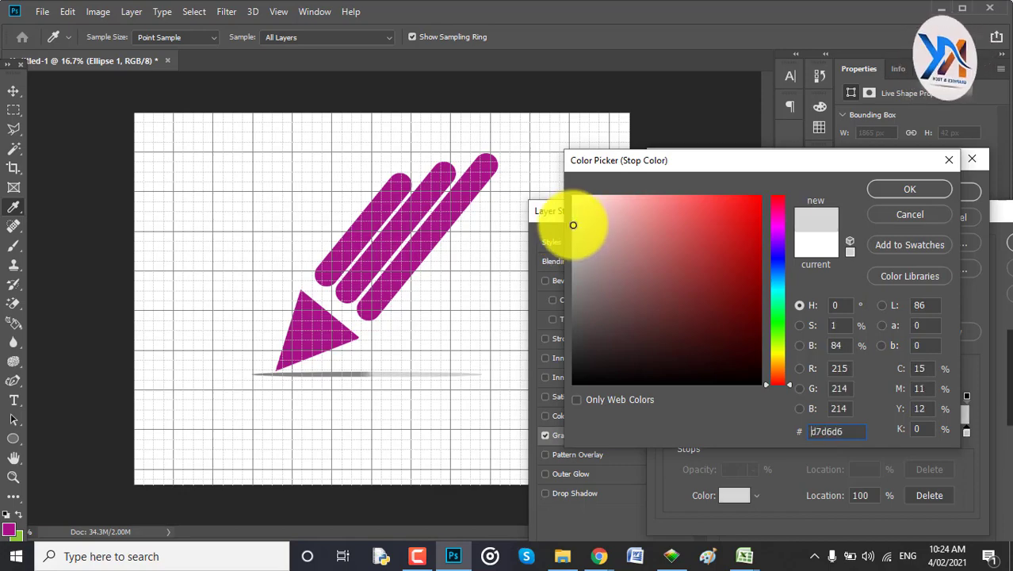
click(910, 195)
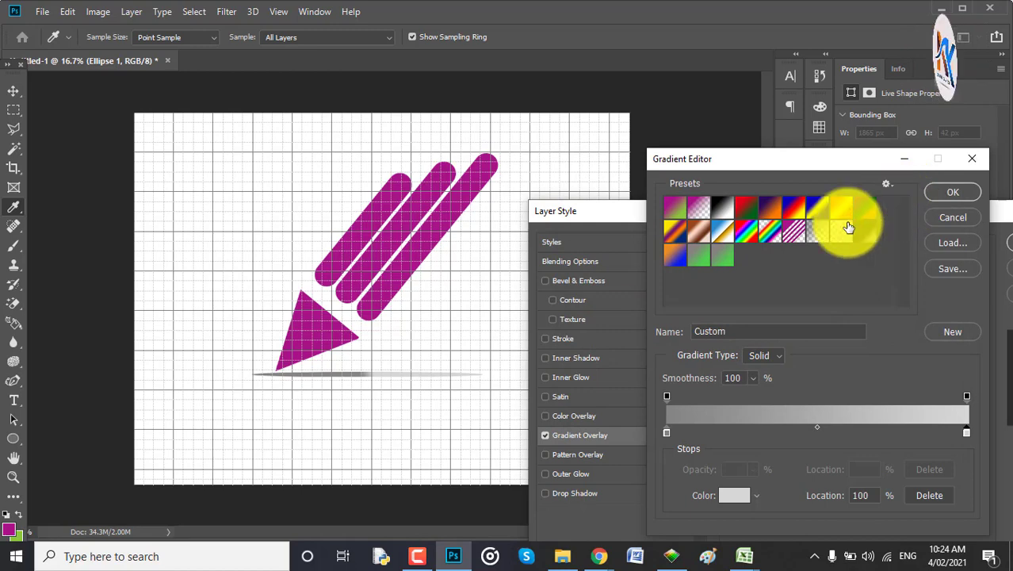
click(816, 433)
drag(817, 433, 756, 416)
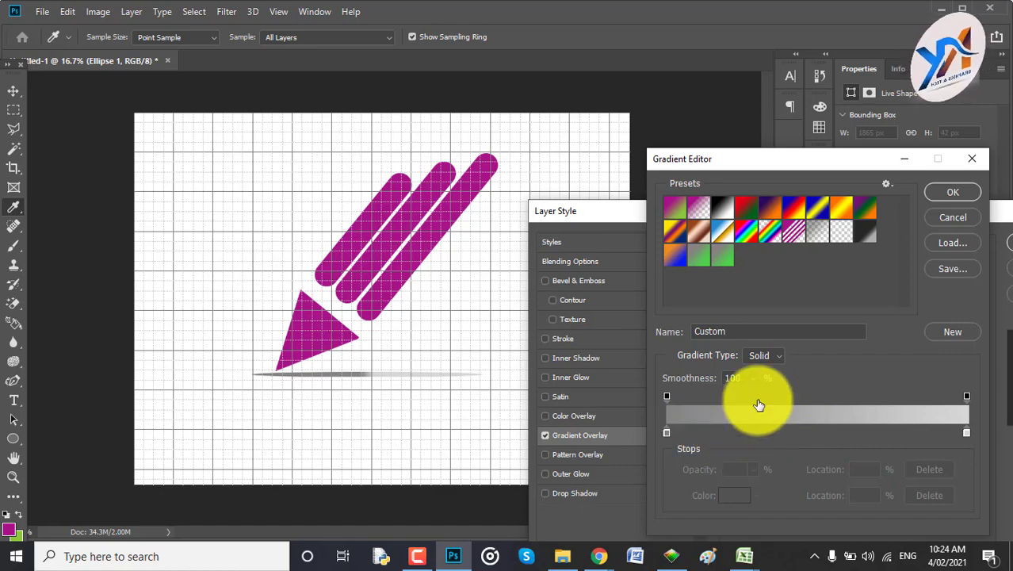
click(961, 189)
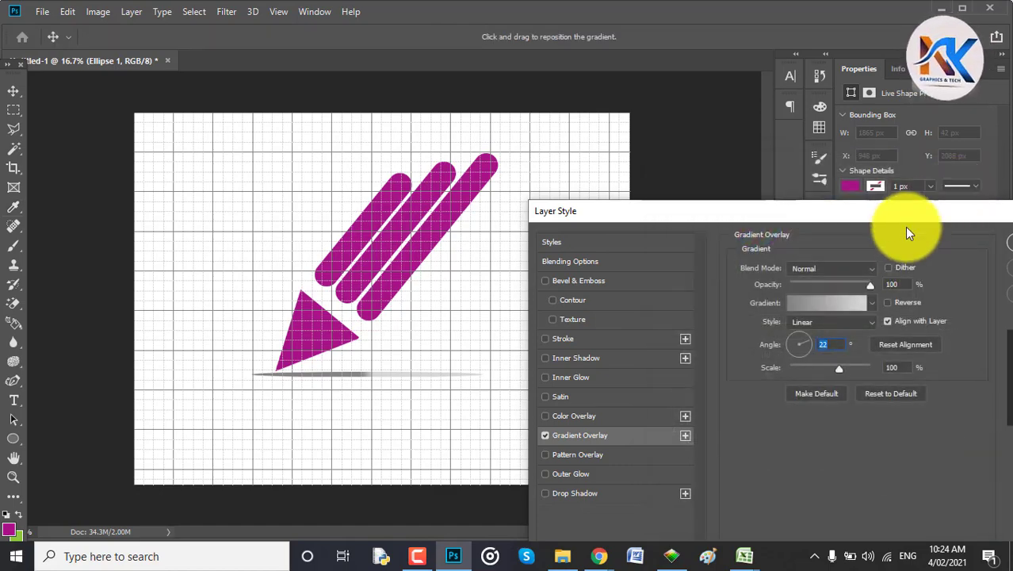
click(874, 240)
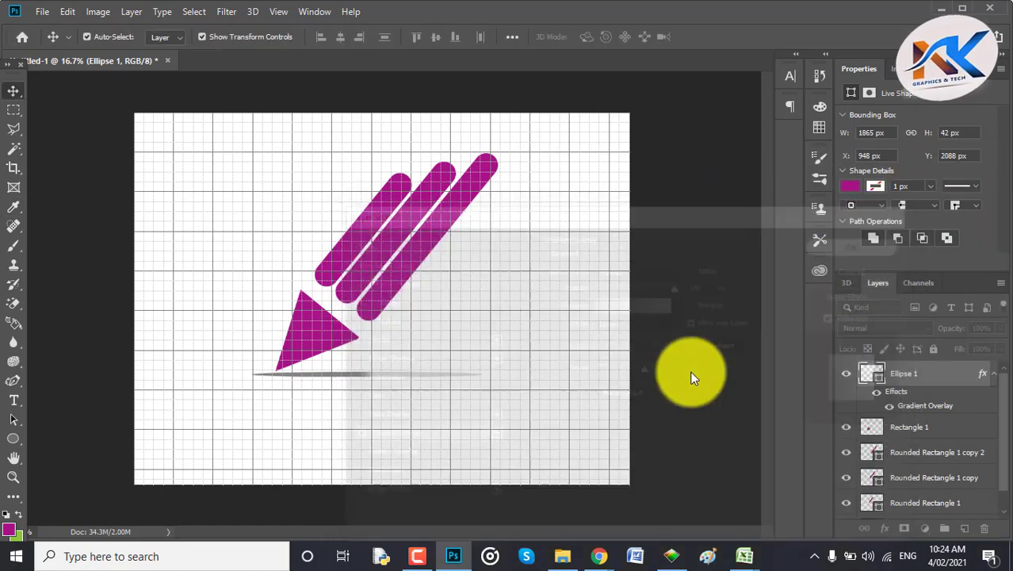
click(557, 282)
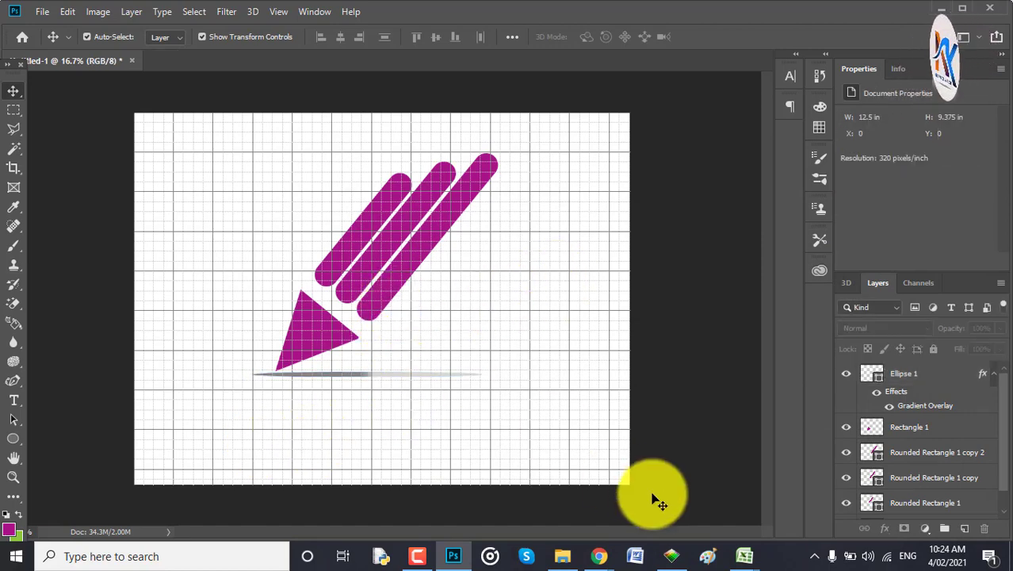
Hide the Background and Ellipse 1 layers so only the four pencil layers are visible.
scroll(863, 476, down, 1)
click(845, 506)
scroll(860, 420, up, 1)
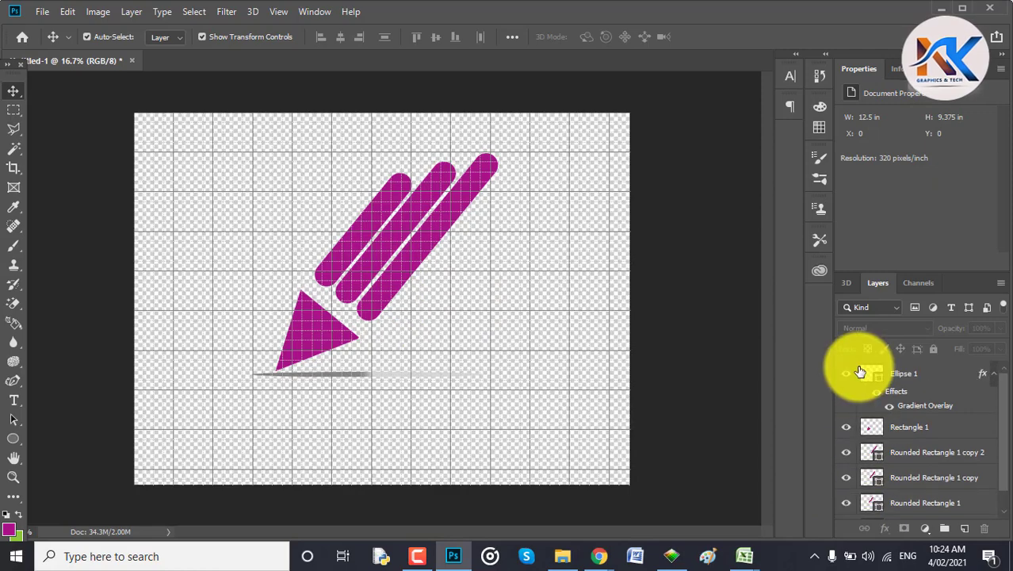
click(846, 374)
scroll(838, 466, down, 1)
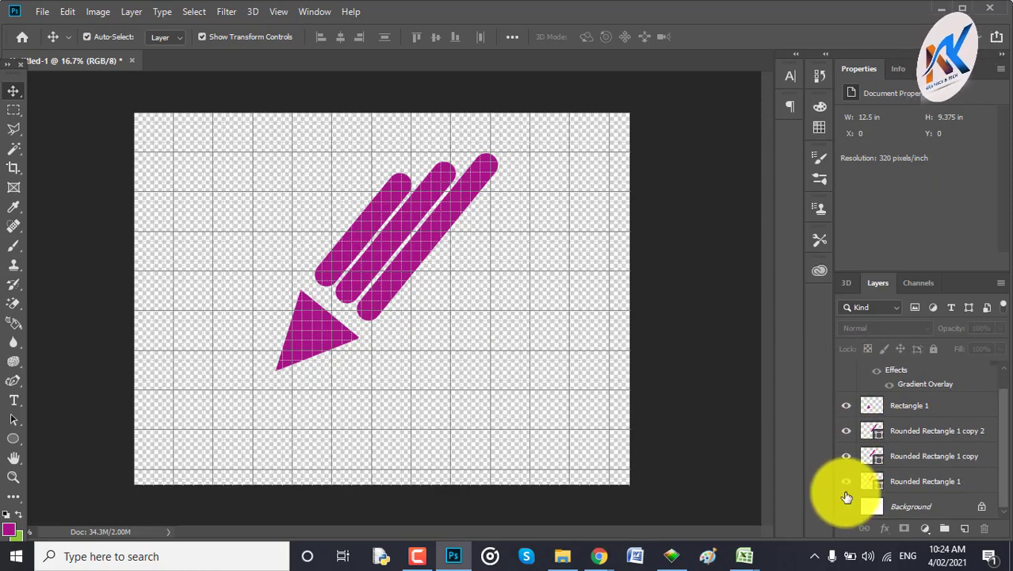
Merge the visible pencil layers into one layer, and show the Background and Ellipse 1 layers again.
scroll(852, 485, up, 1)
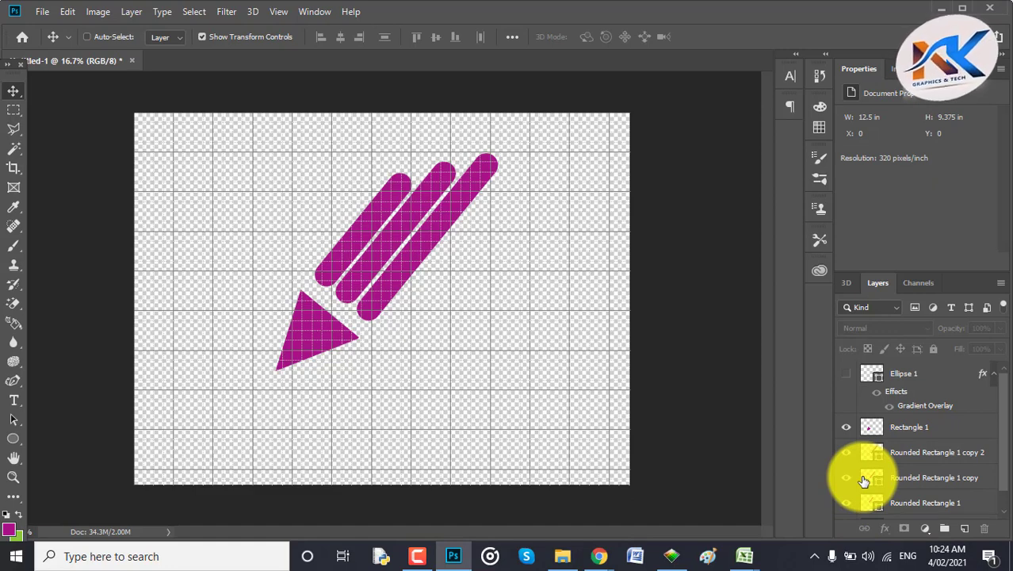
key(ctrl+shift+e)
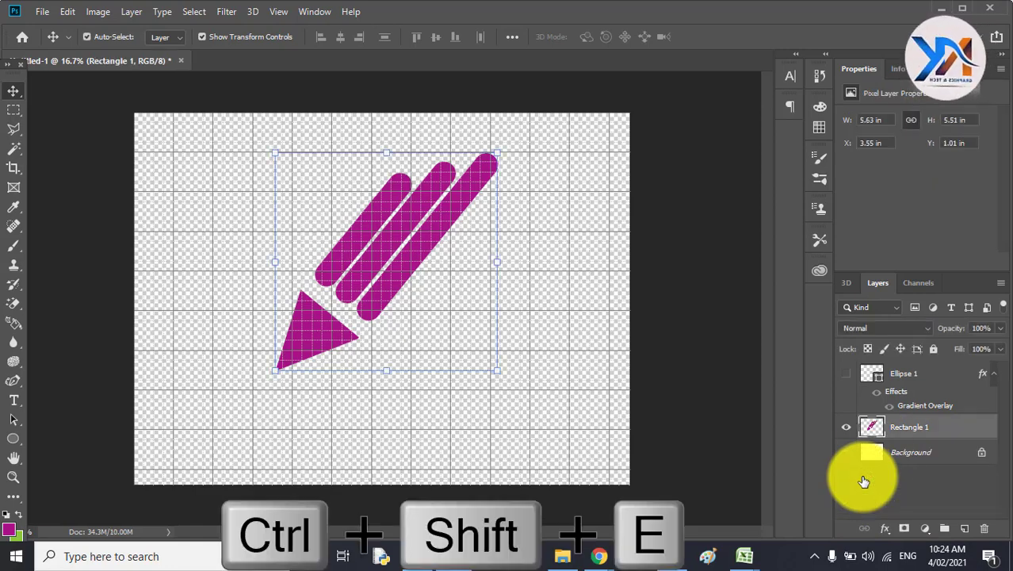
click(846, 451)
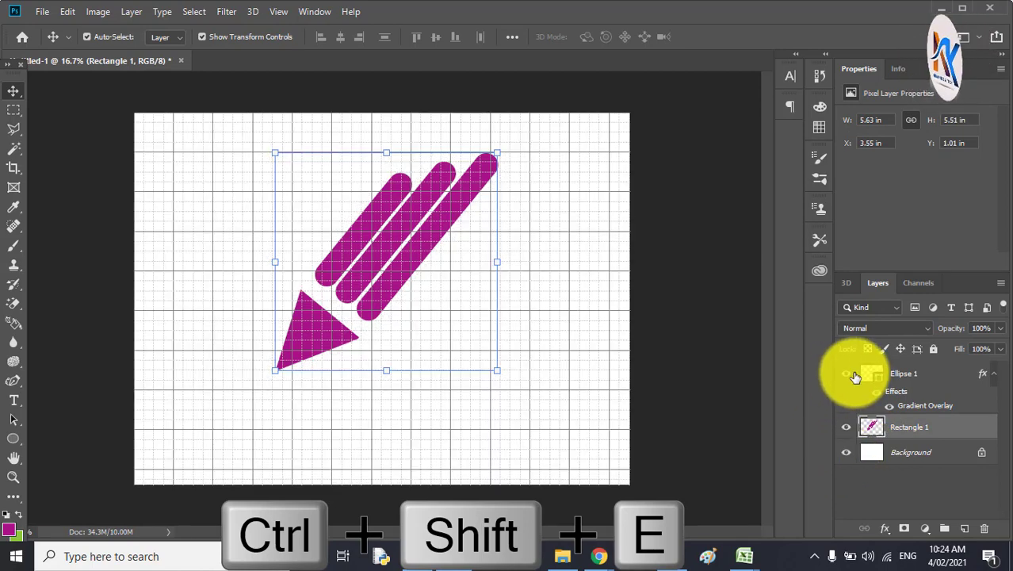
click(847, 373)
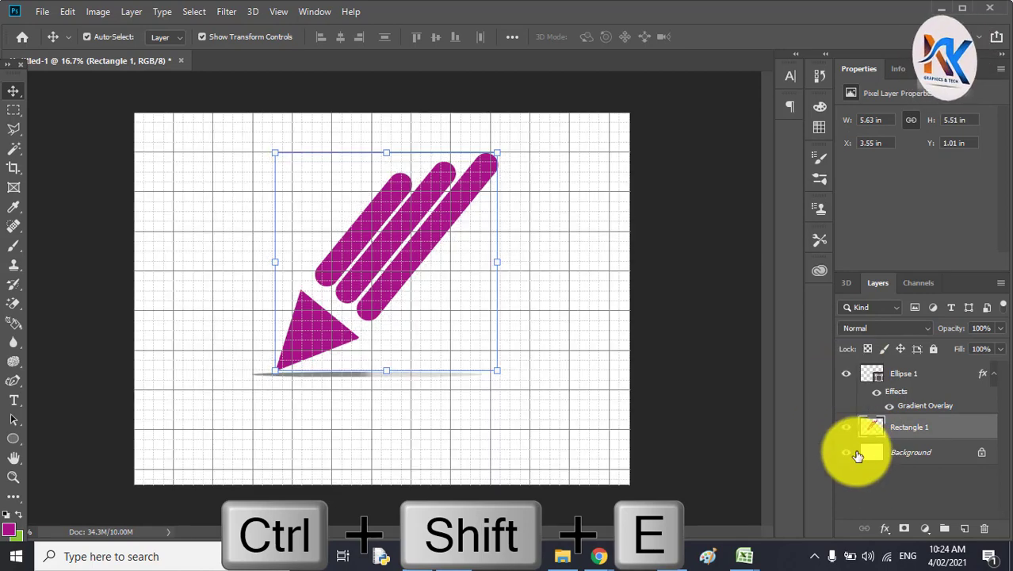
Open the layer style settings of the merged pencil layer.
double_click(960, 431)
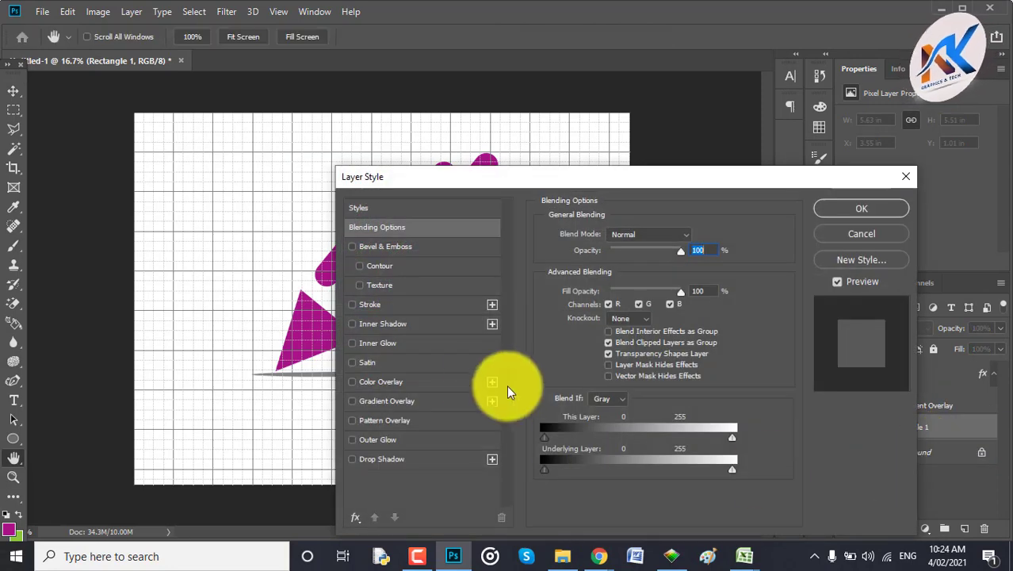
click(457, 382)
drag(629, 182, 819, 203)
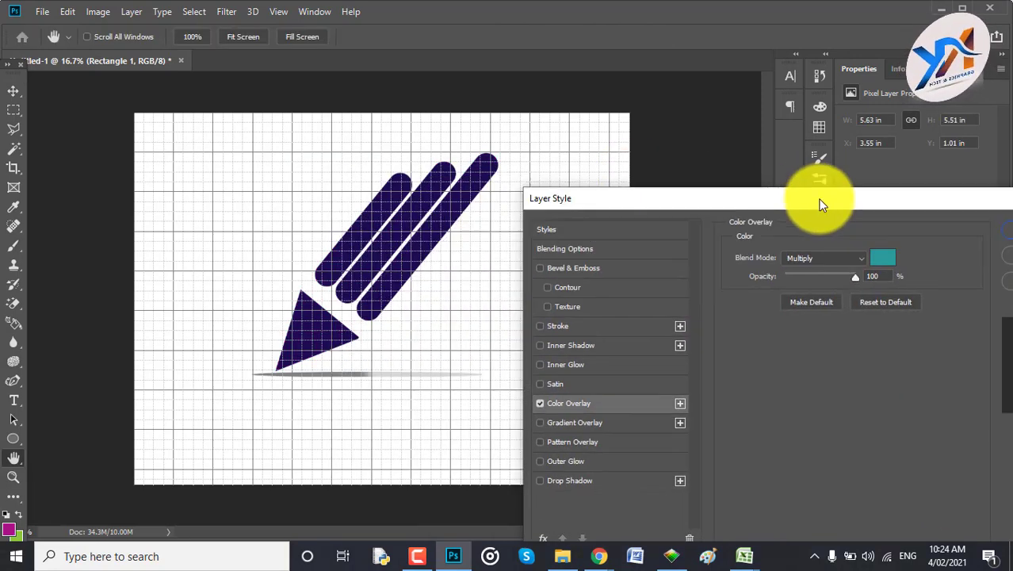
click(880, 260)
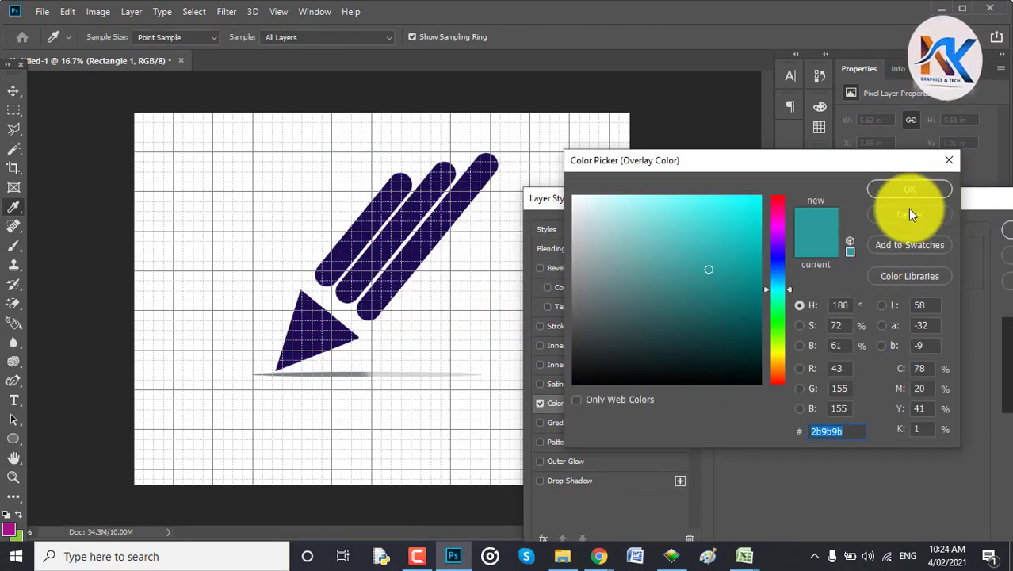
click(908, 208)
click(540, 404)
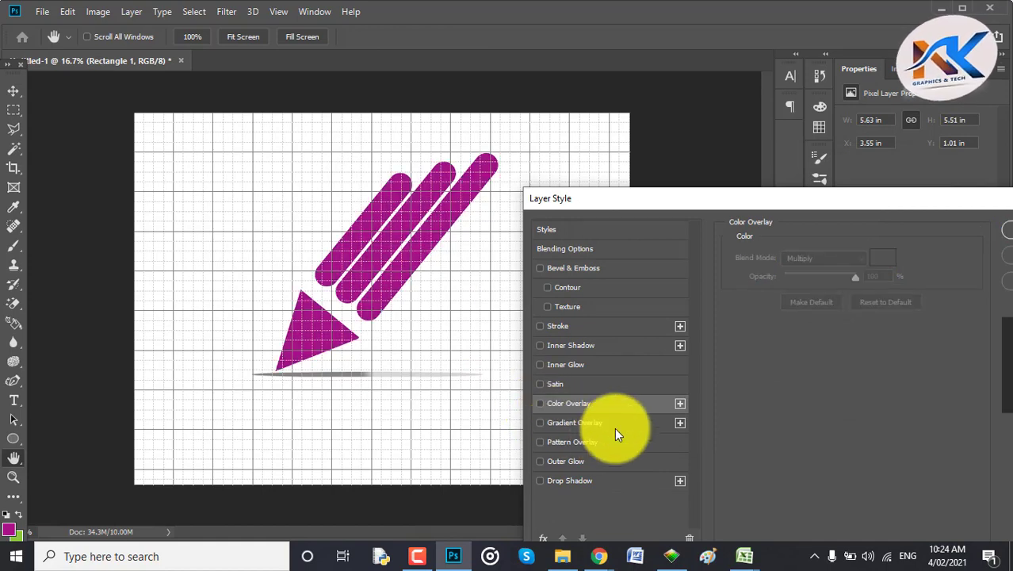
Add a gradient overlay to the merged pencil layer using the Black, White preset.
click(616, 424)
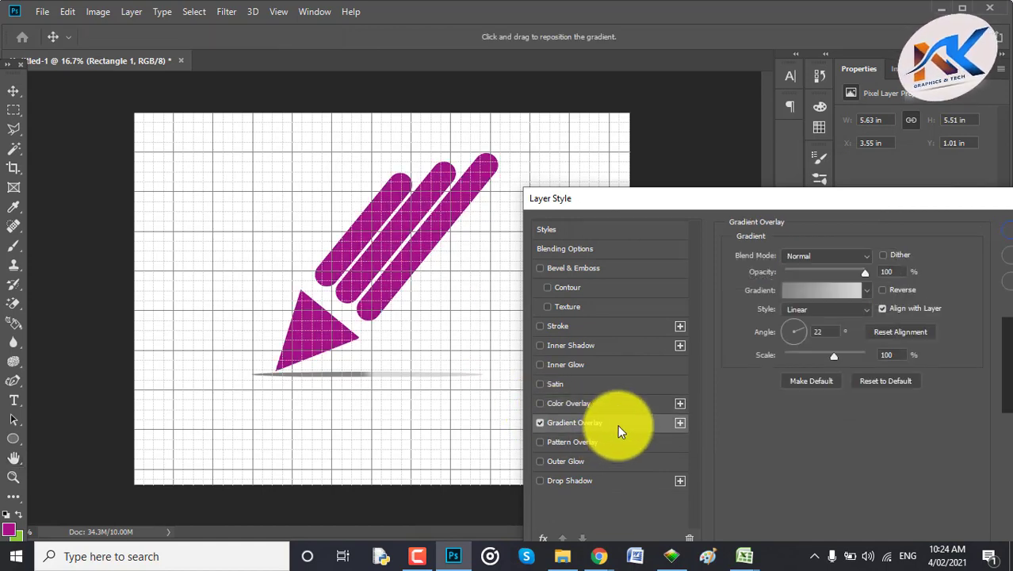
click(847, 289)
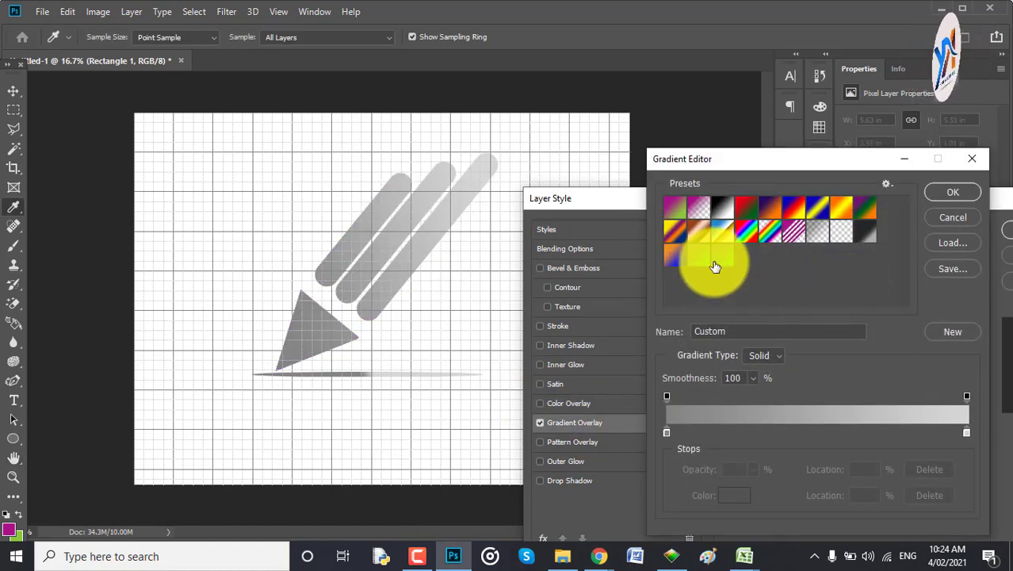
click(723, 215)
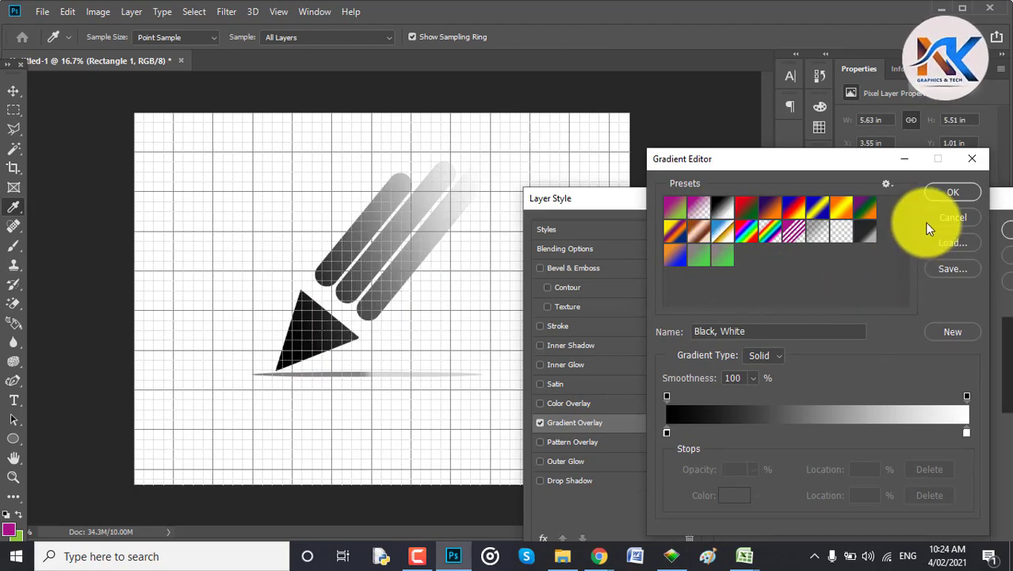
click(954, 194)
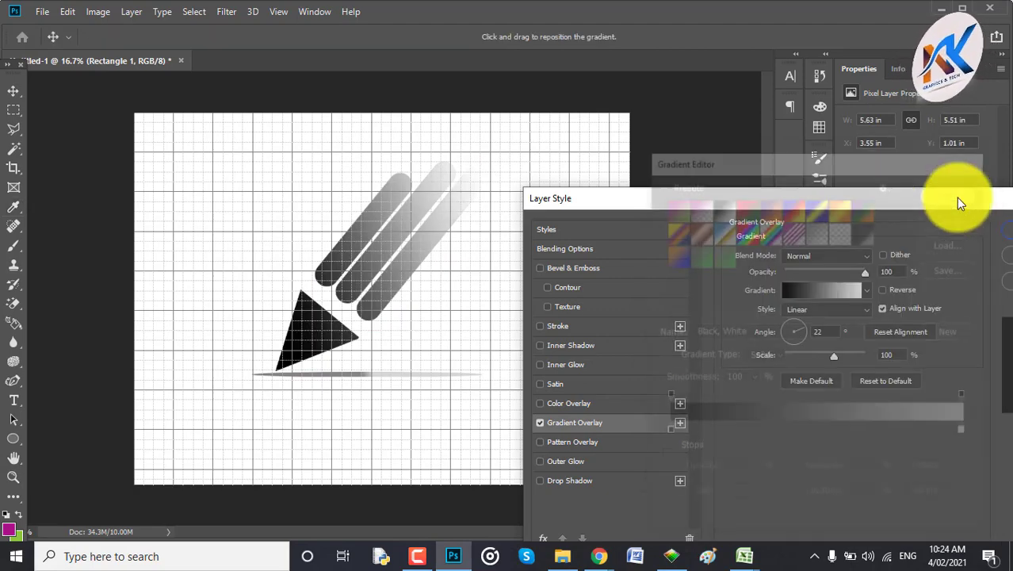
Change the pencil gradient's black starting stop to golden tan bf8d46.
click(841, 290)
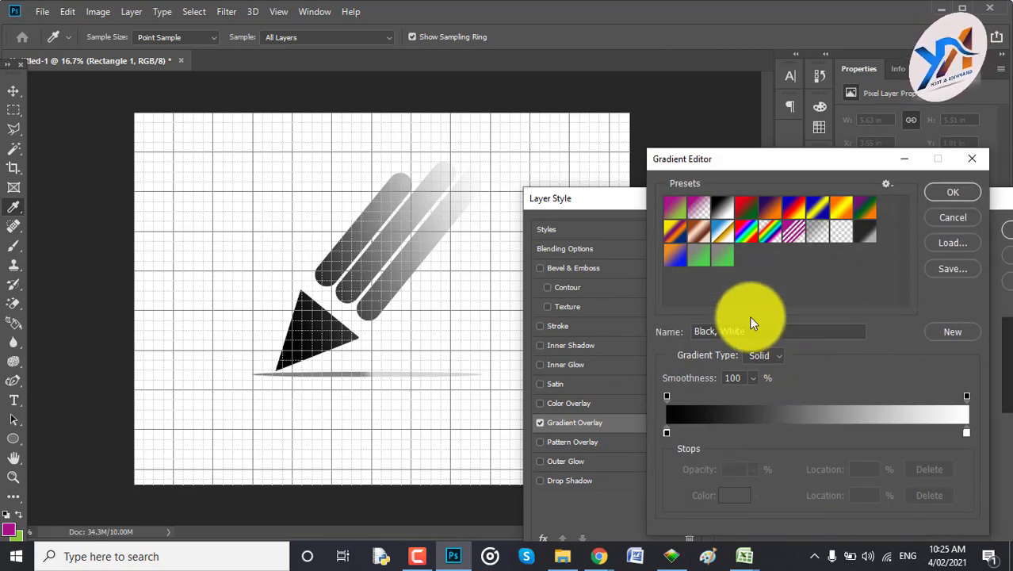
click(666, 435)
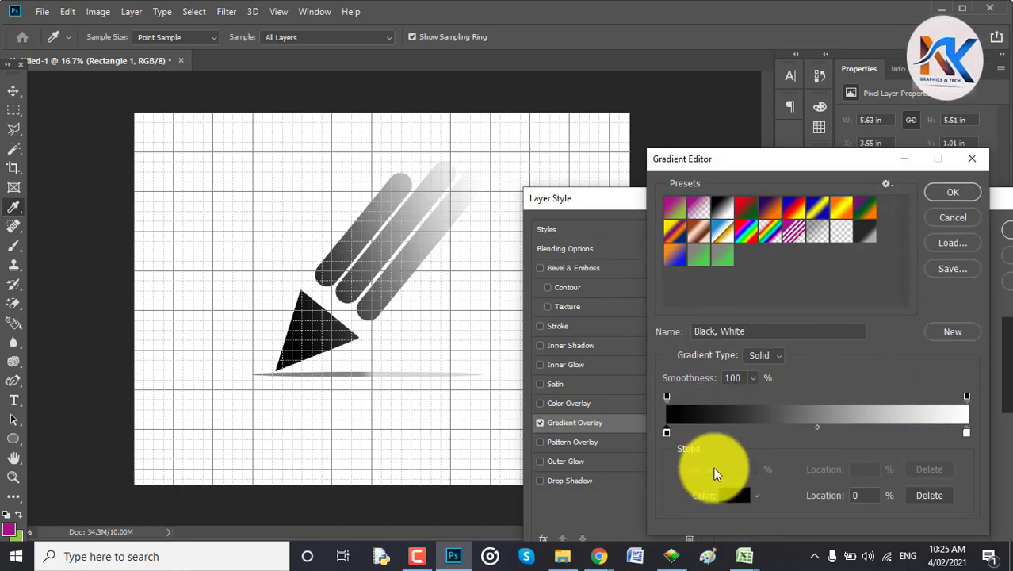
click(723, 496)
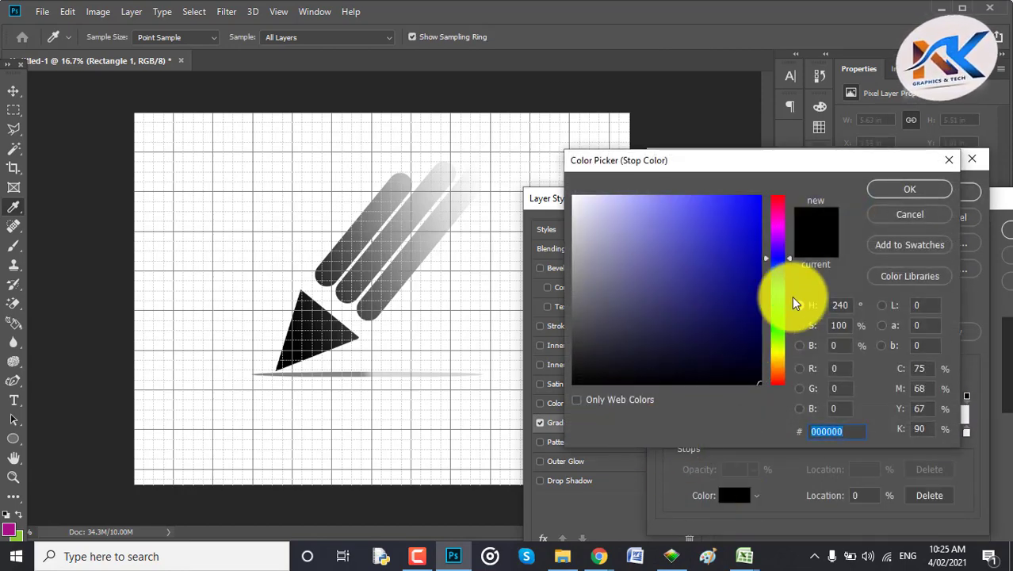
drag(780, 337, 780, 372)
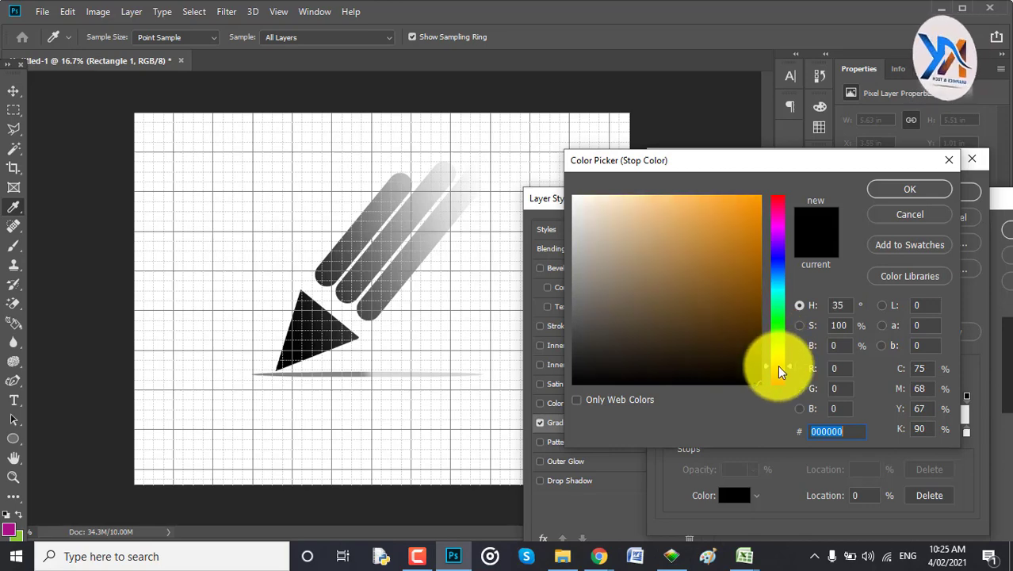
click(757, 285)
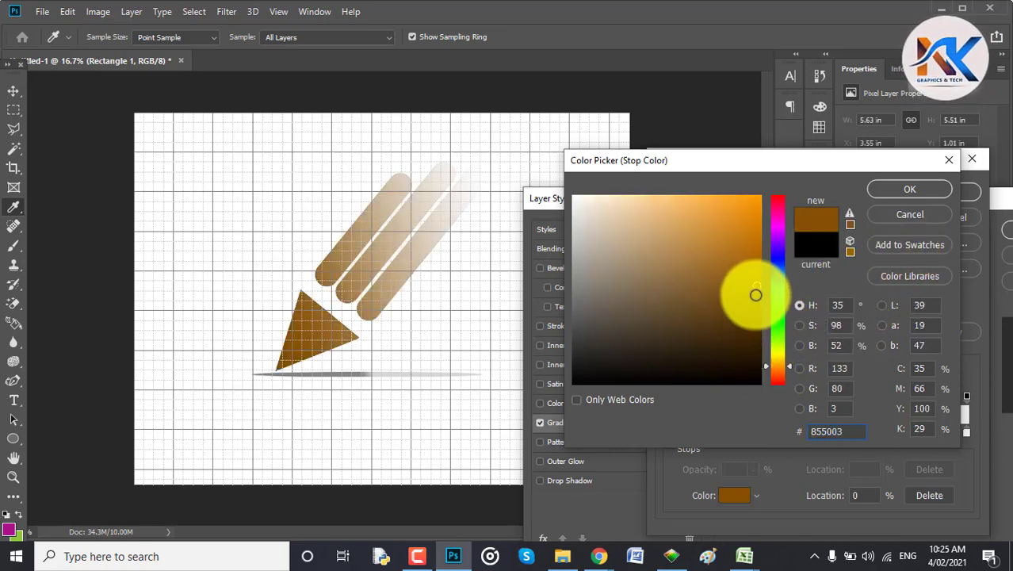
mouse_move(740, 275)
mouse_down()
mouse_move(681, 235)
mouse_move(691, 242)
mouse_up()
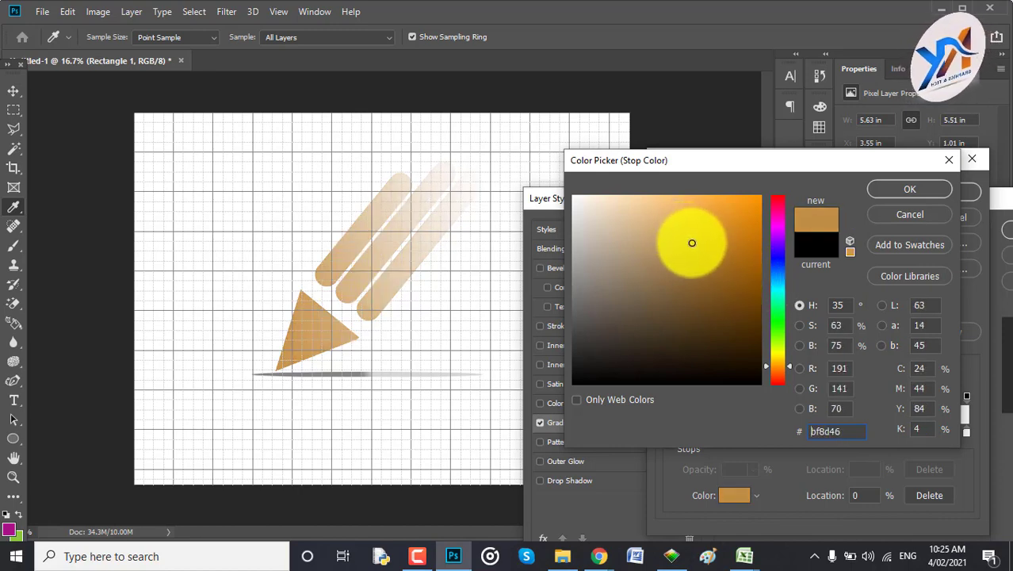
click(913, 191)
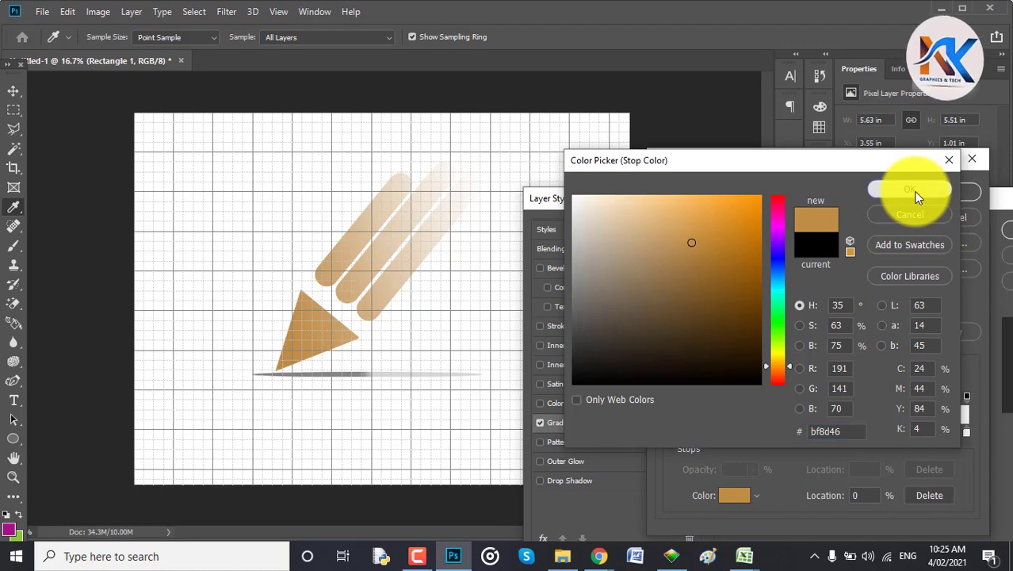
Change the pencil gradient's white end stop to dark brown 442e02 and accept the edited gradient.
click(966, 433)
click(734, 496)
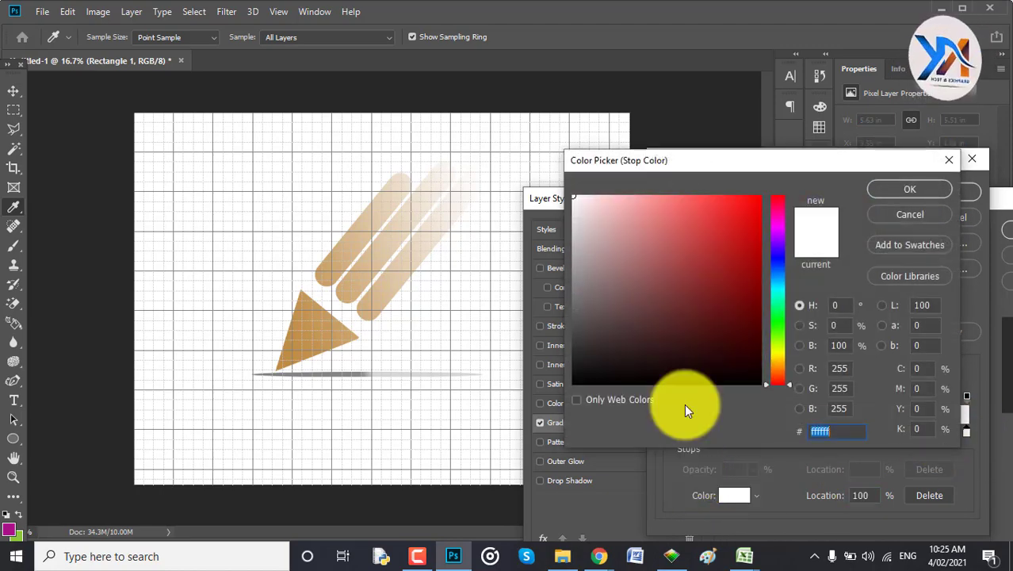
click(776, 365)
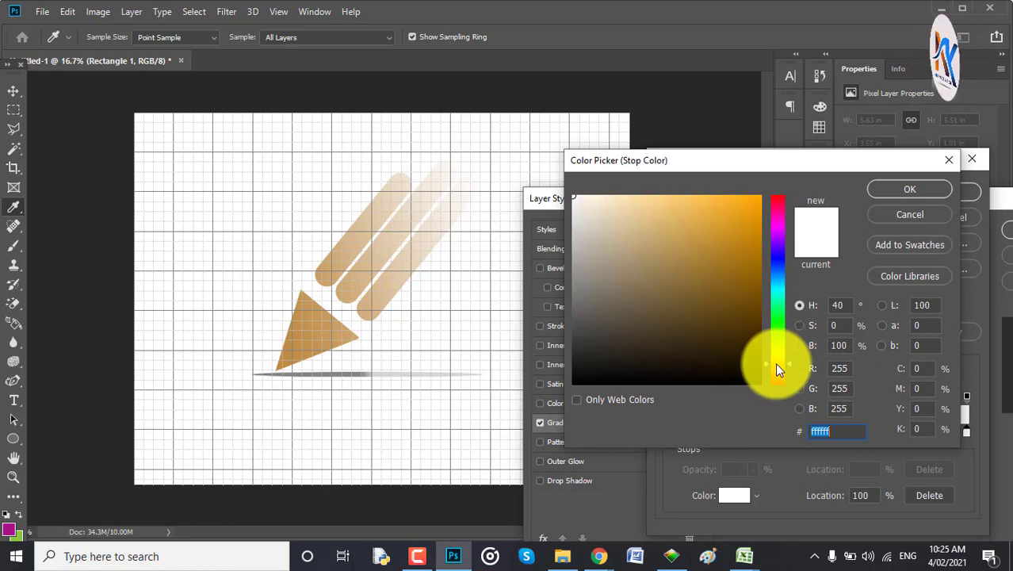
click(755, 294)
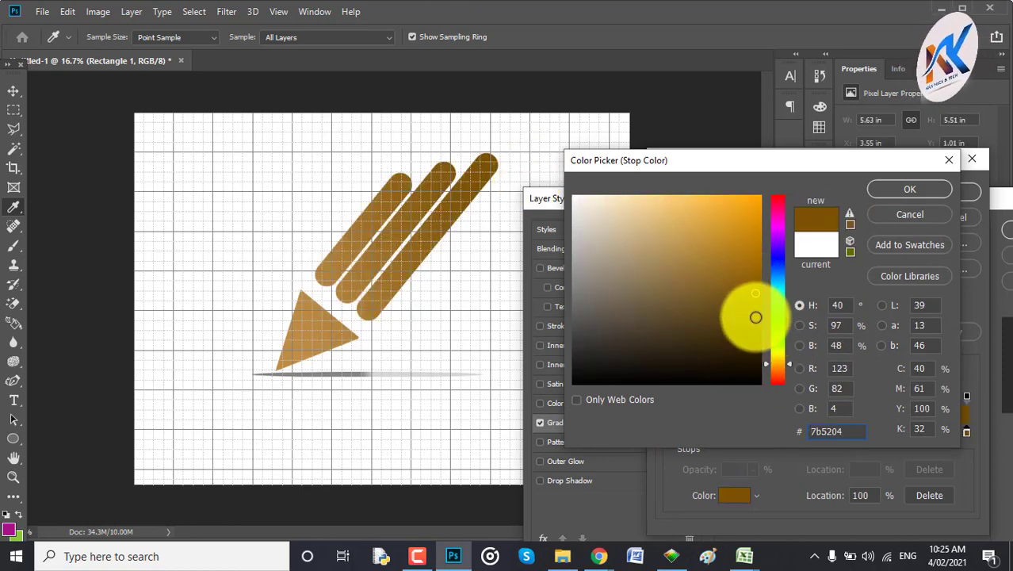
drag(755, 294, 754, 333)
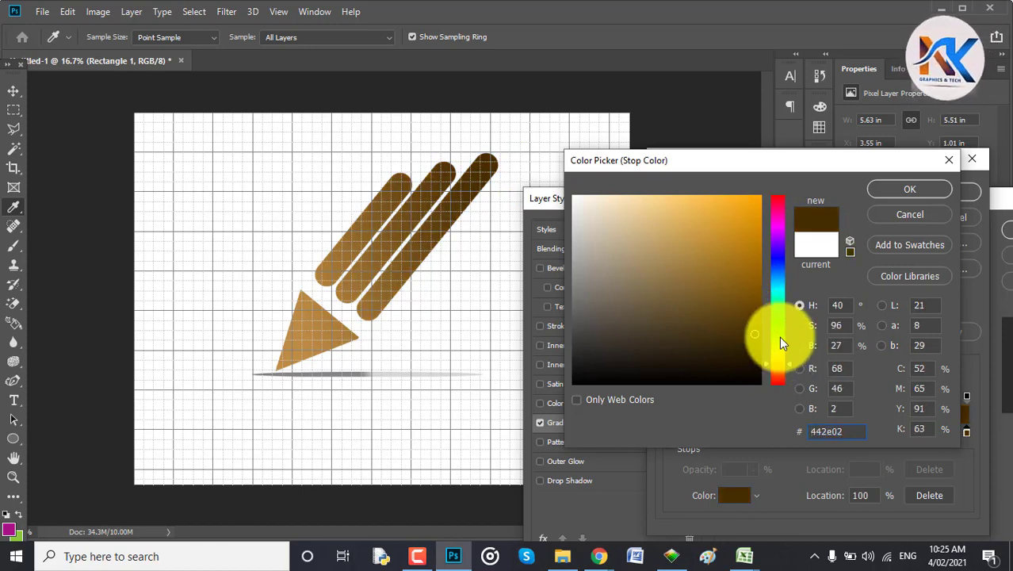
click(911, 189)
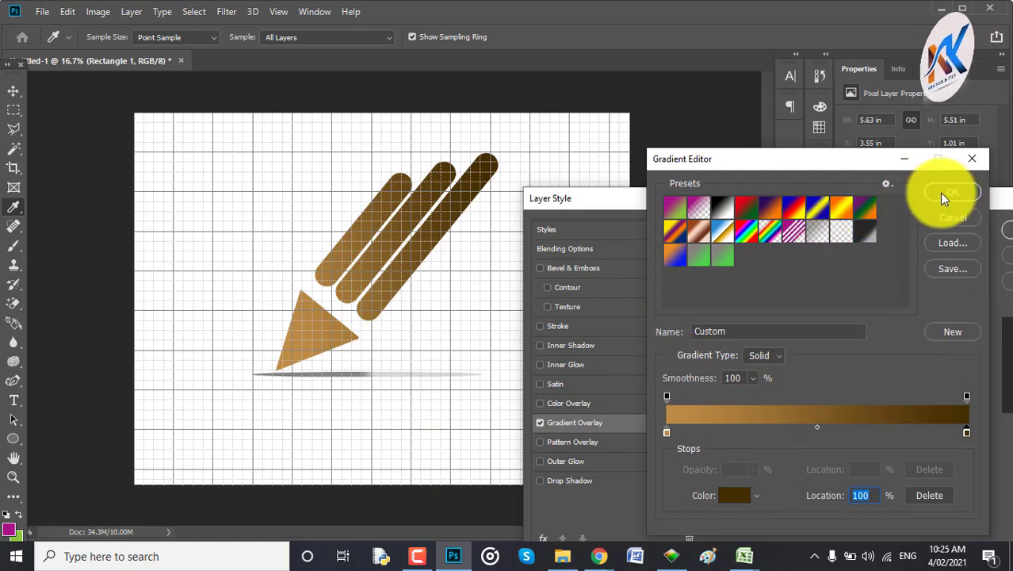
click(942, 195)
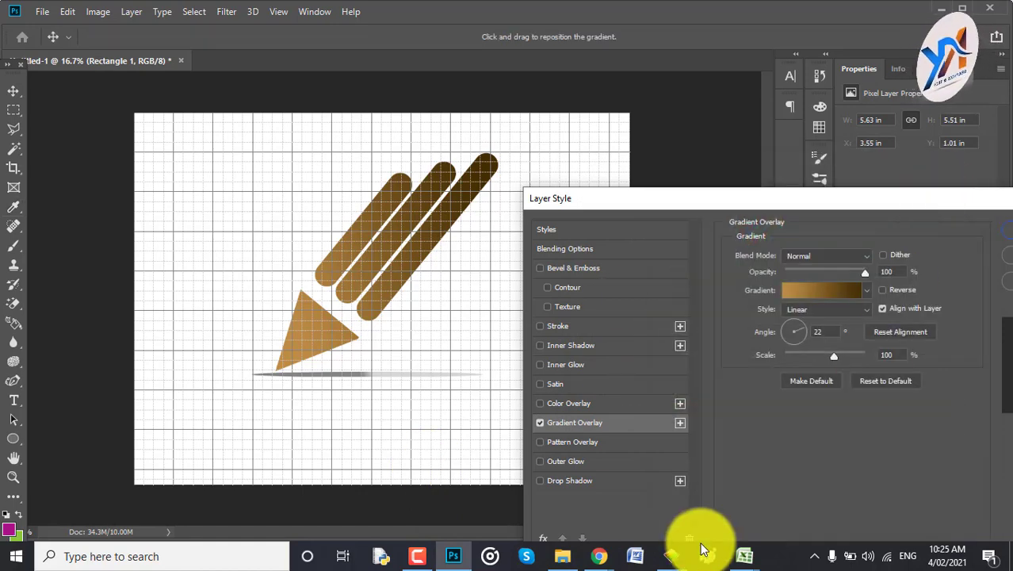
Add a stroke effect to the pencil layer in light gray d2cece.
click(572, 327)
click(764, 364)
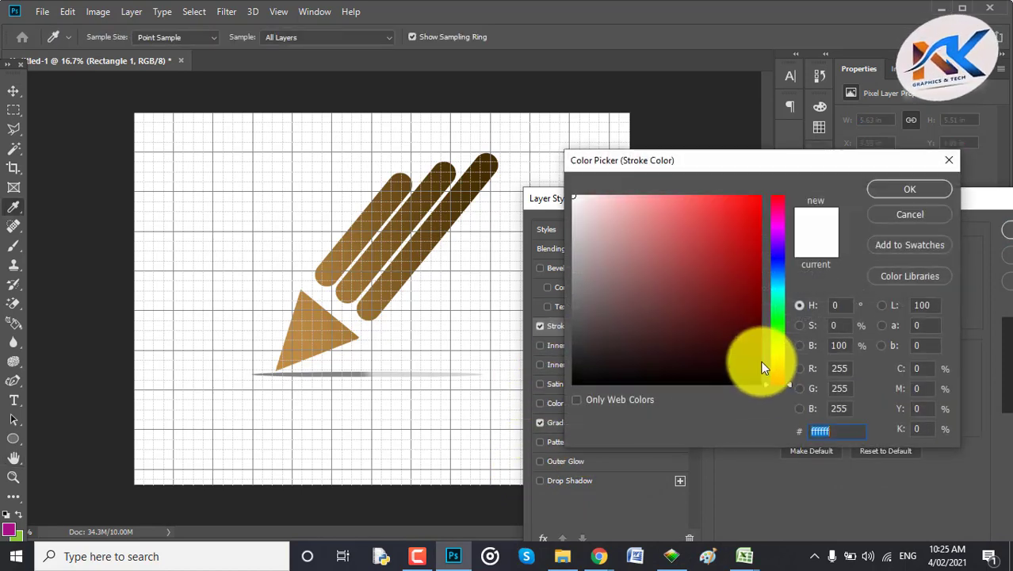
click(578, 246)
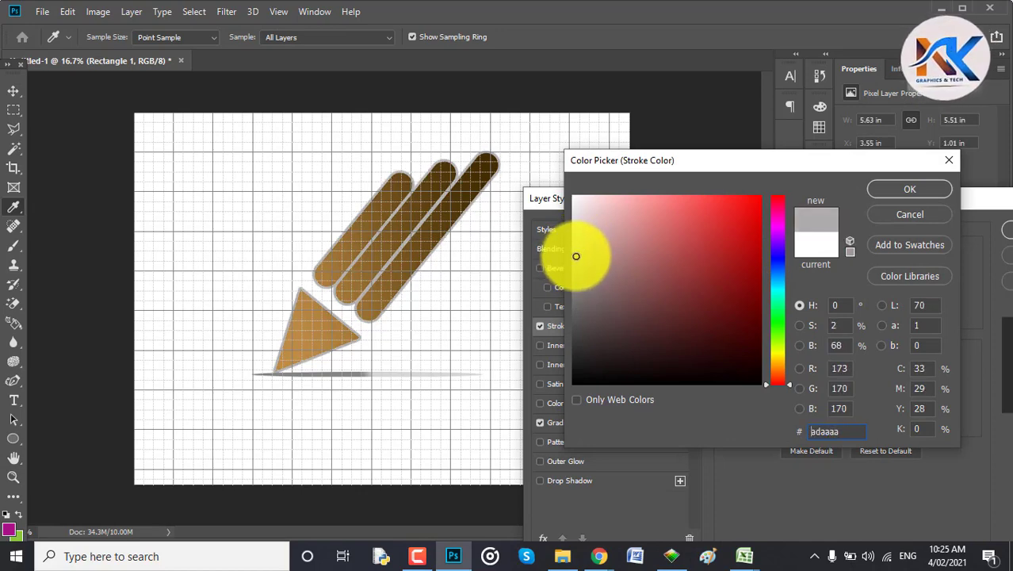
click(577, 229)
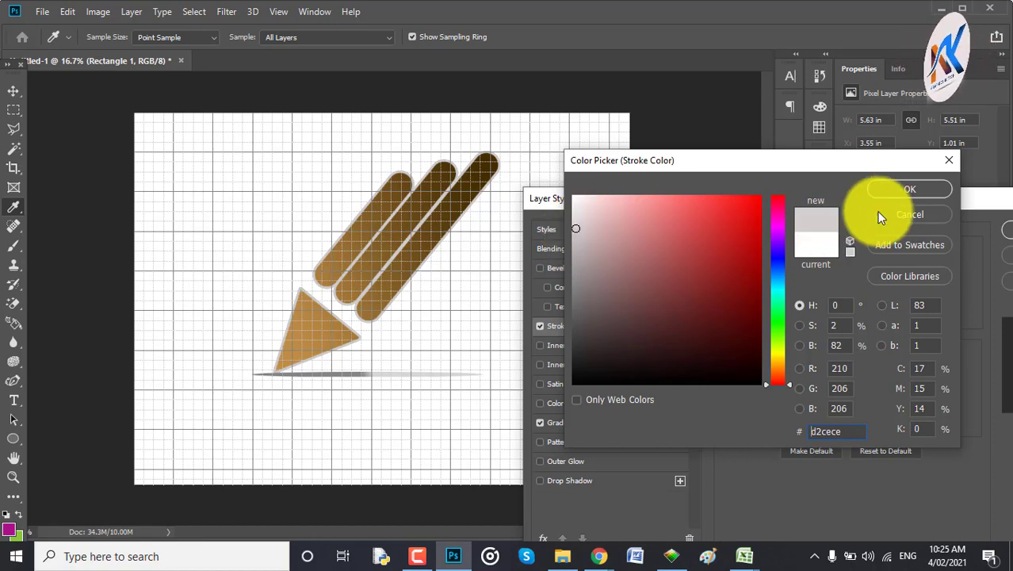
click(887, 189)
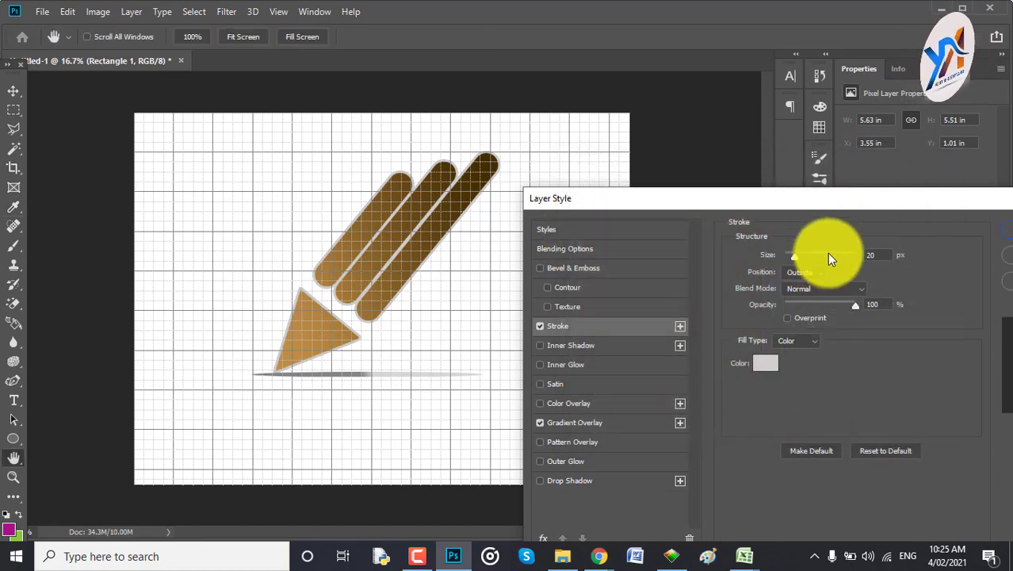
Reduce the pencil's stroke size to 5 px and set its color to dark gray 727272.
key(BackSpace)
text(1)
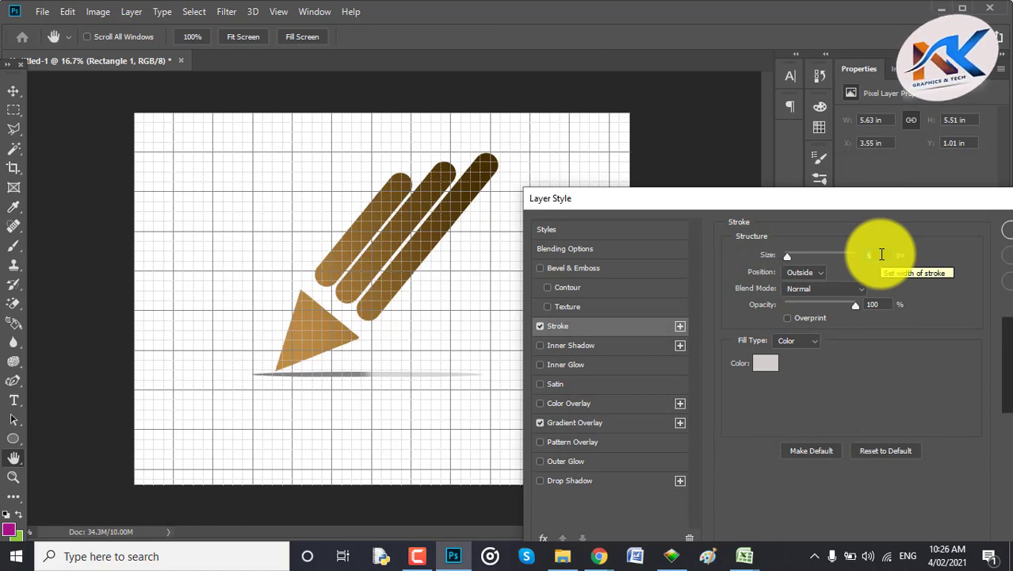
click(759, 362)
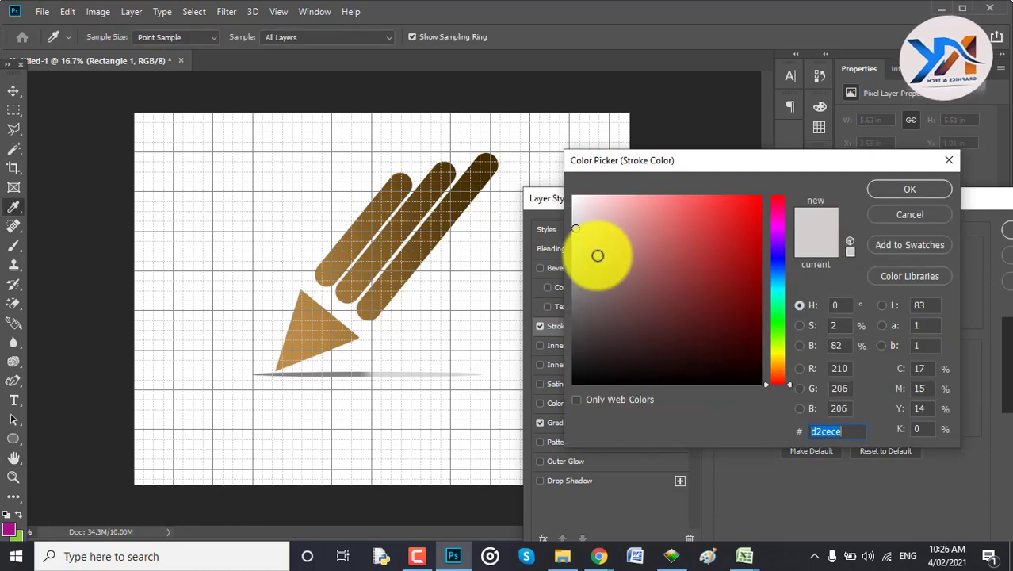
click(578, 276)
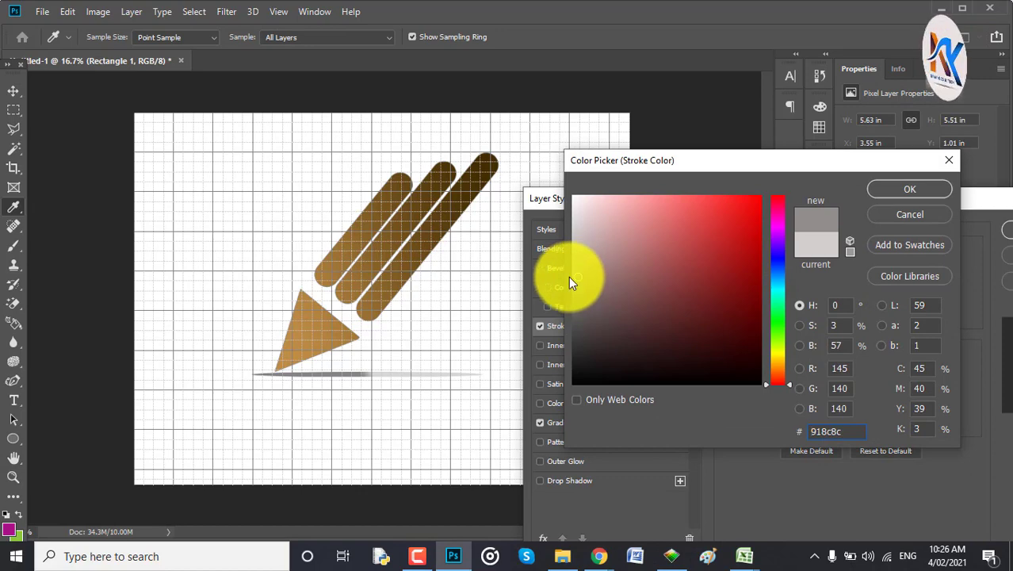
click(573, 299)
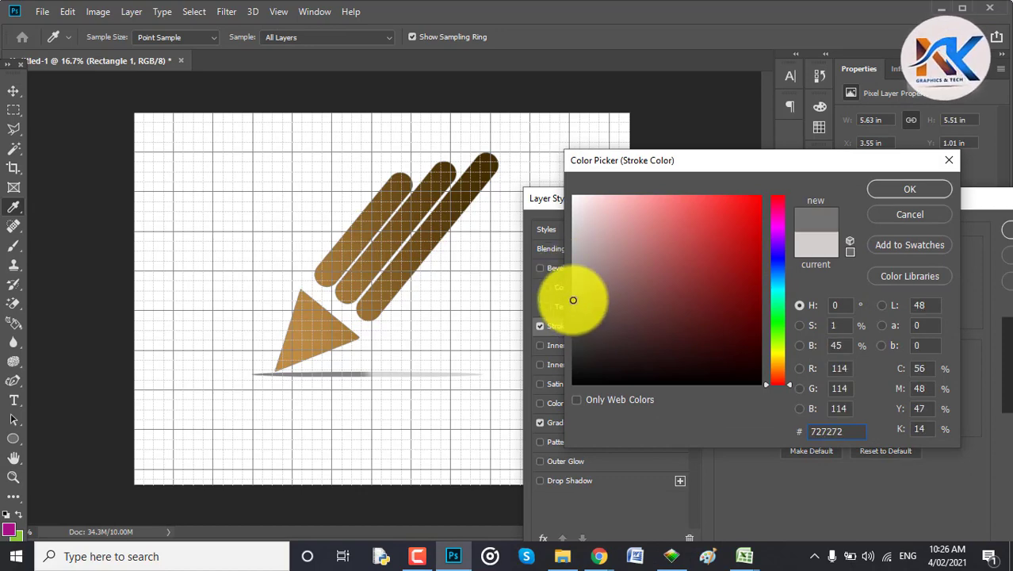
click(897, 190)
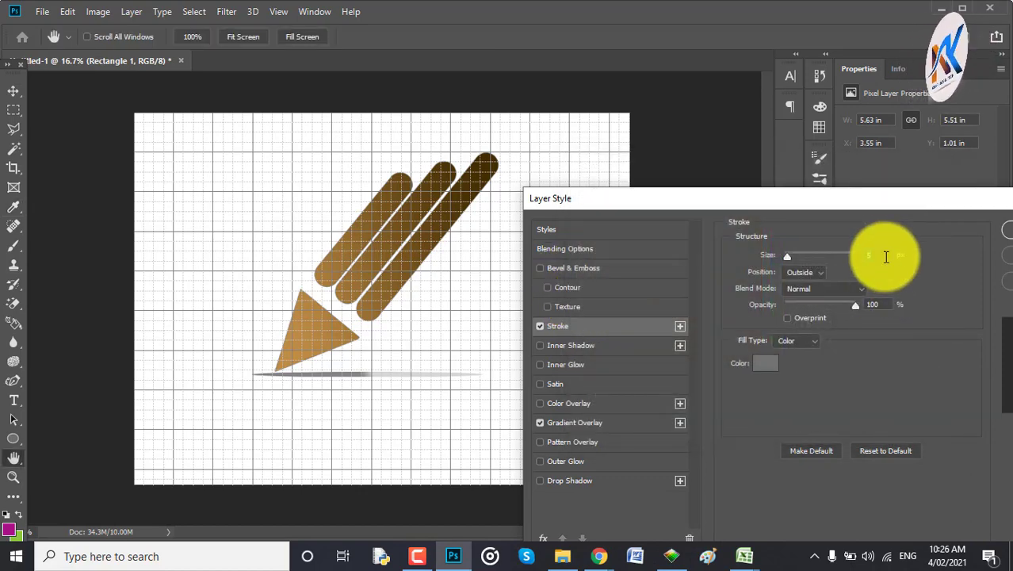
Set the pencil's stroke size to 8 px and its color to medium gray 979595.
scroll(885, 252, up, 6)
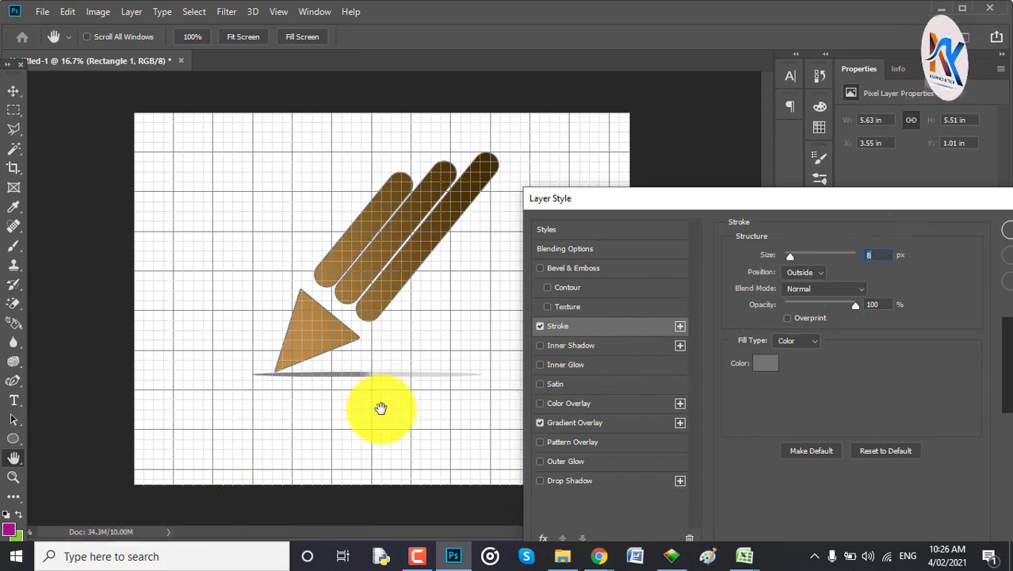
click(770, 368)
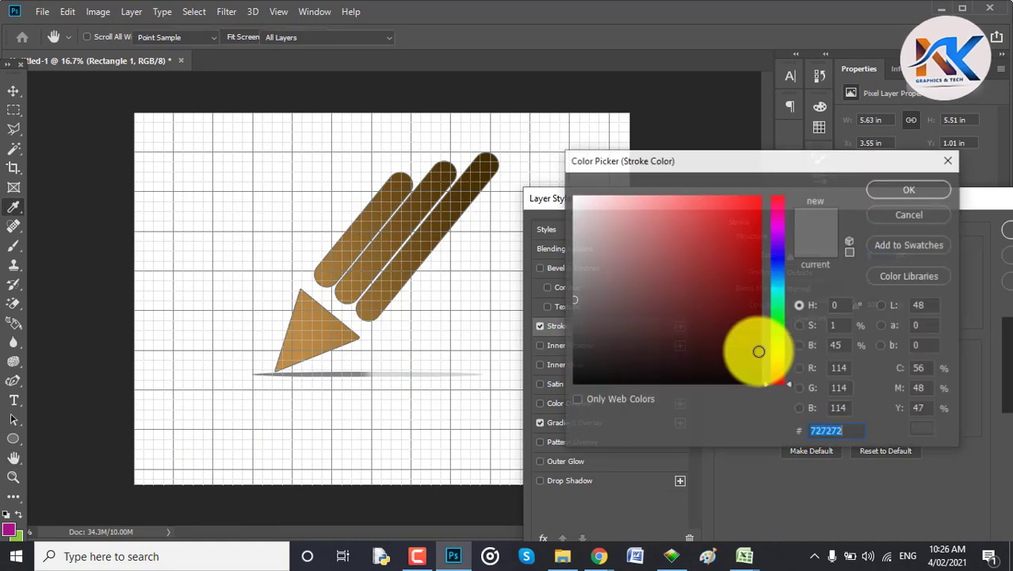
click(576, 272)
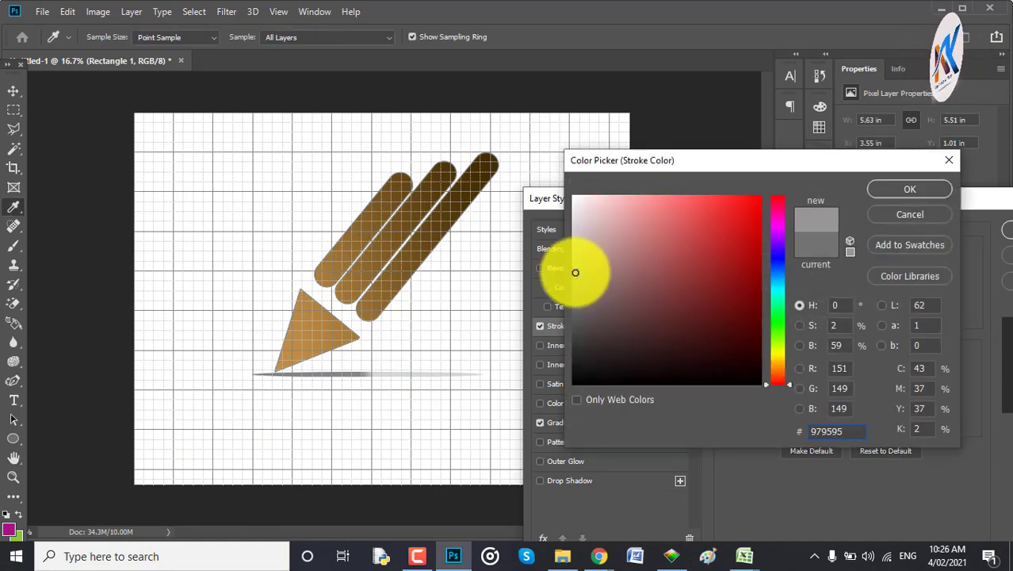
click(898, 187)
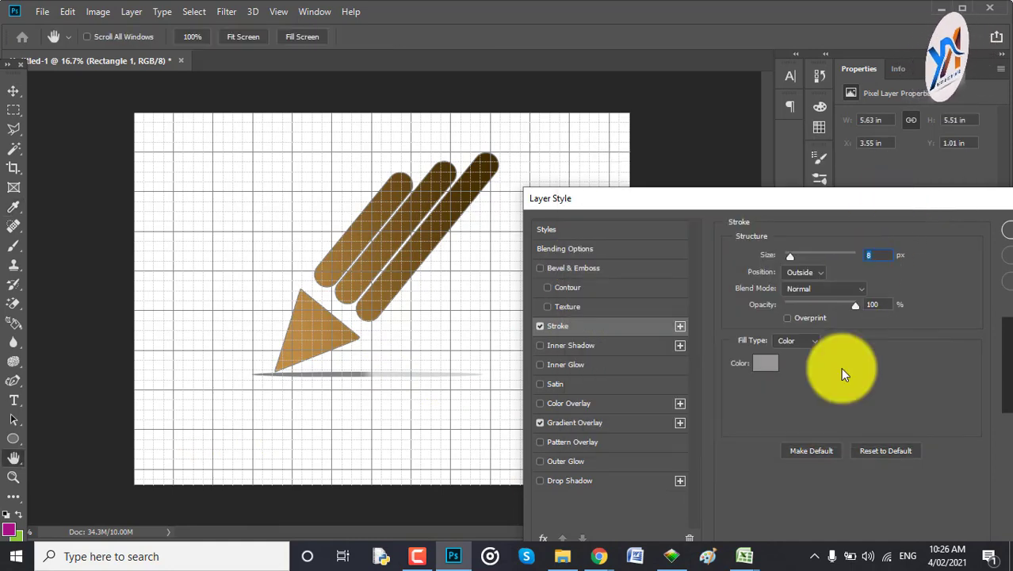
drag(840, 204, 696, 214)
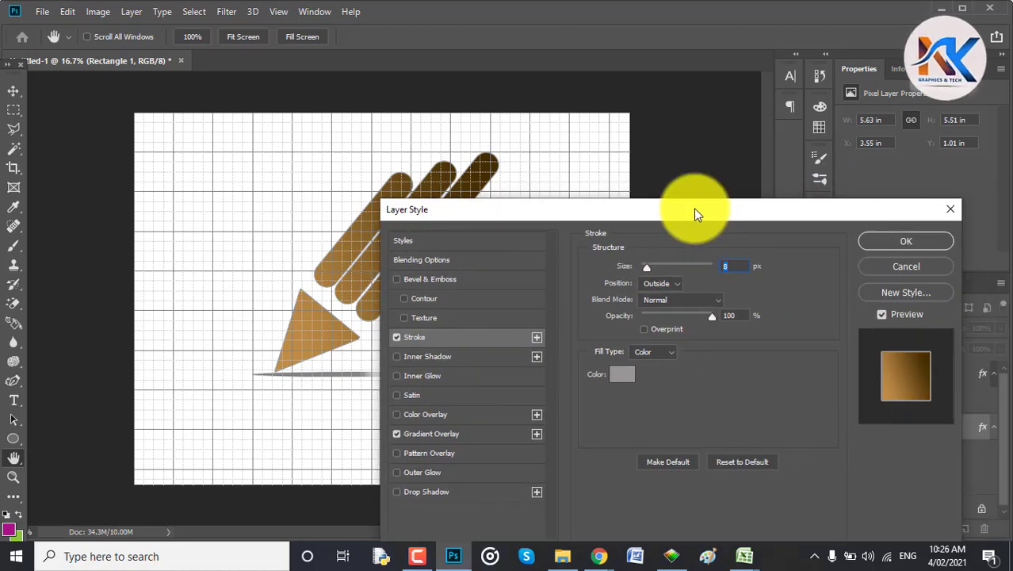
Accept the pencil layer's stroke and gradient styling.
click(897, 241)
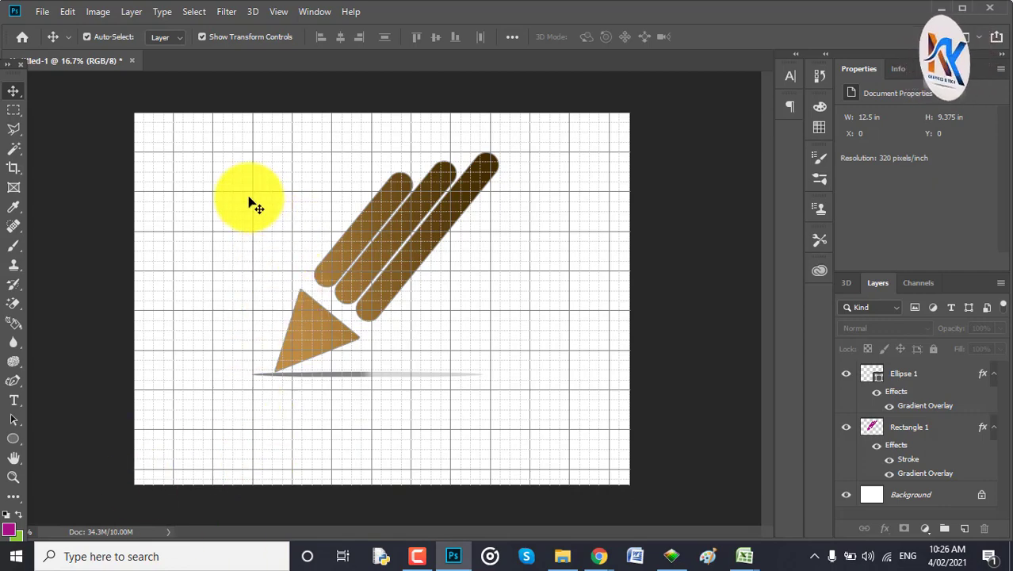
Try aligning the pencil and the ellipse by their vertical centers and by their top edges, and undo both alignments.
drag(199, 190, 335, 348)
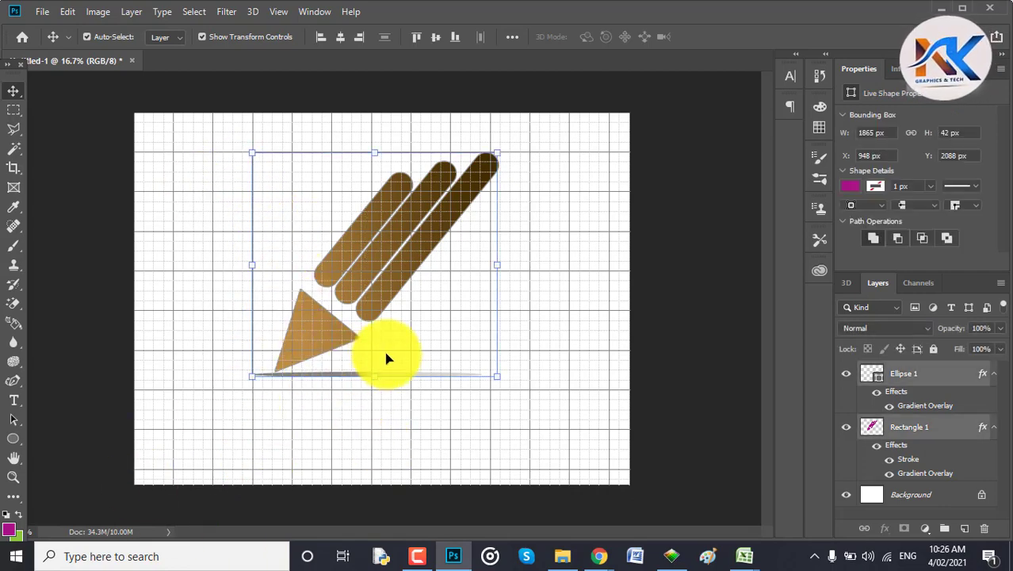
click(436, 37)
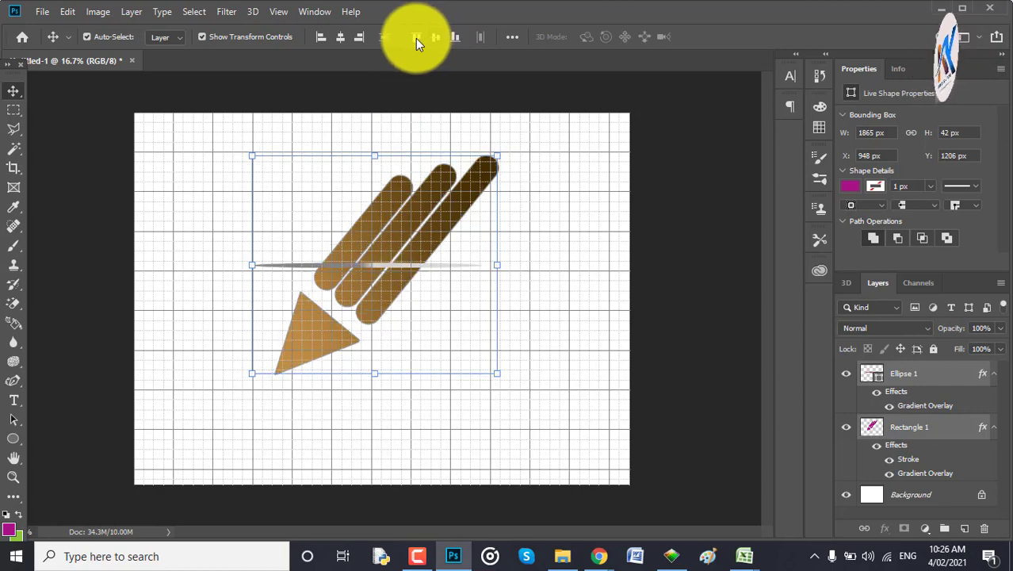
click(416, 37)
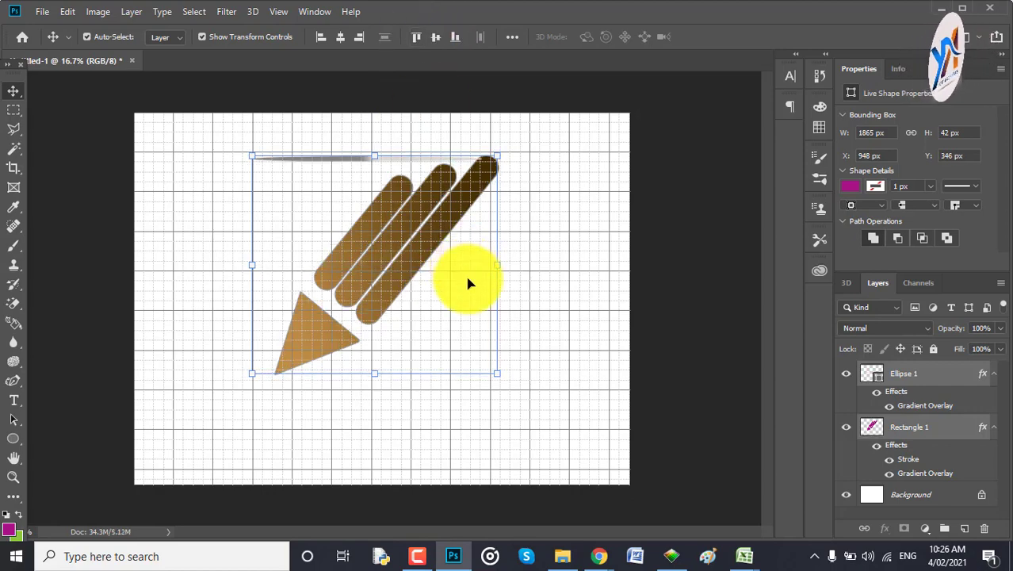
key(ctrl+z)
key(ctrl+z)
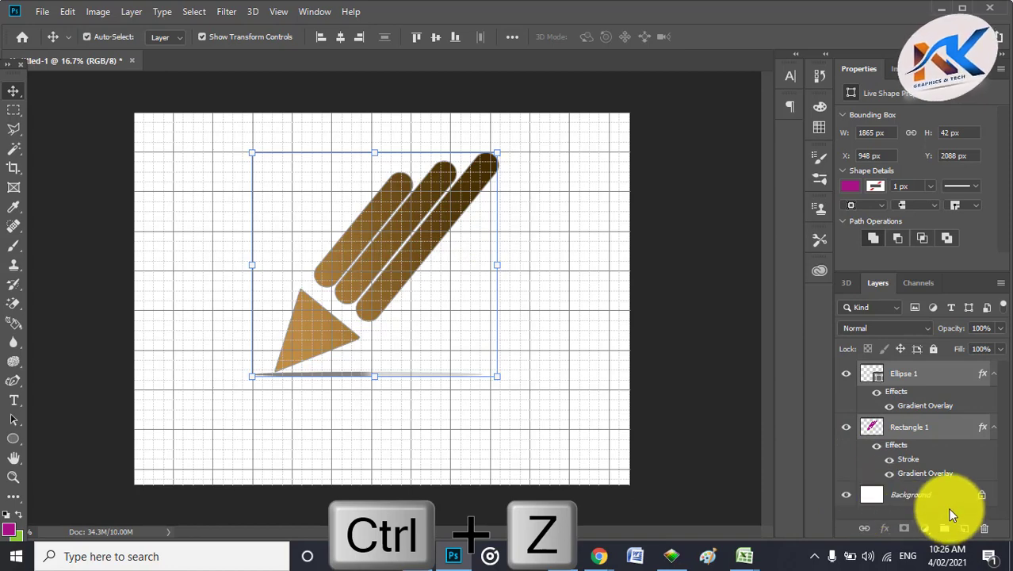
key(ctrl+t)
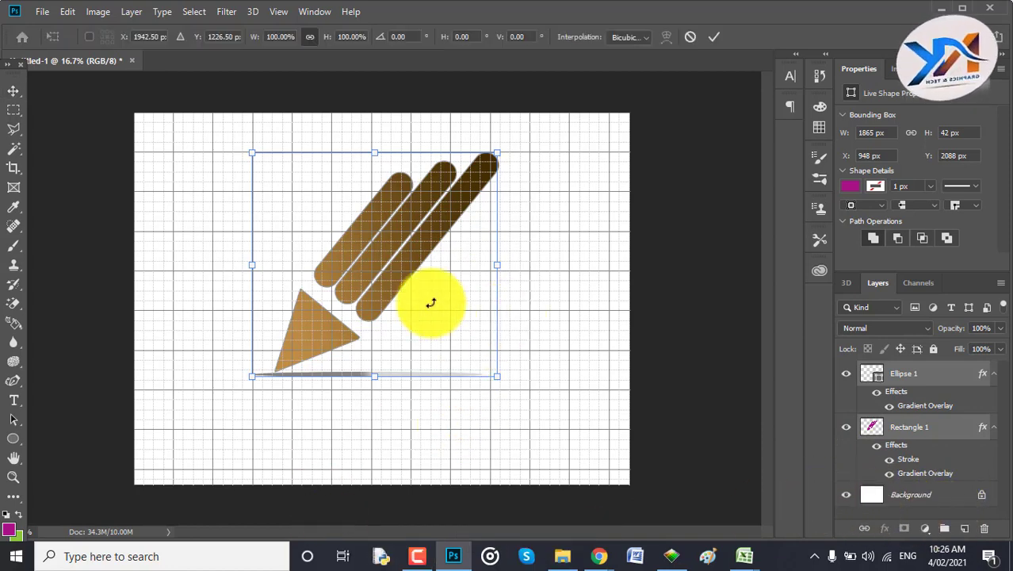
click(689, 36)
click(570, 260)
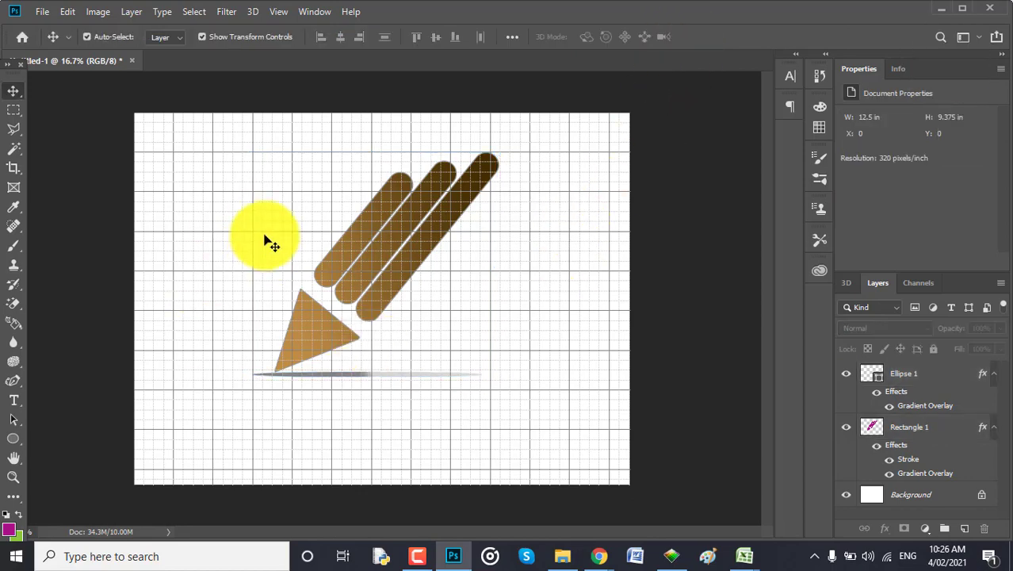
Move the pencil and ellipse together about 72 px left and 138 px down on the canvas.
drag(243, 177, 518, 481)
drag(384, 317, 379, 294)
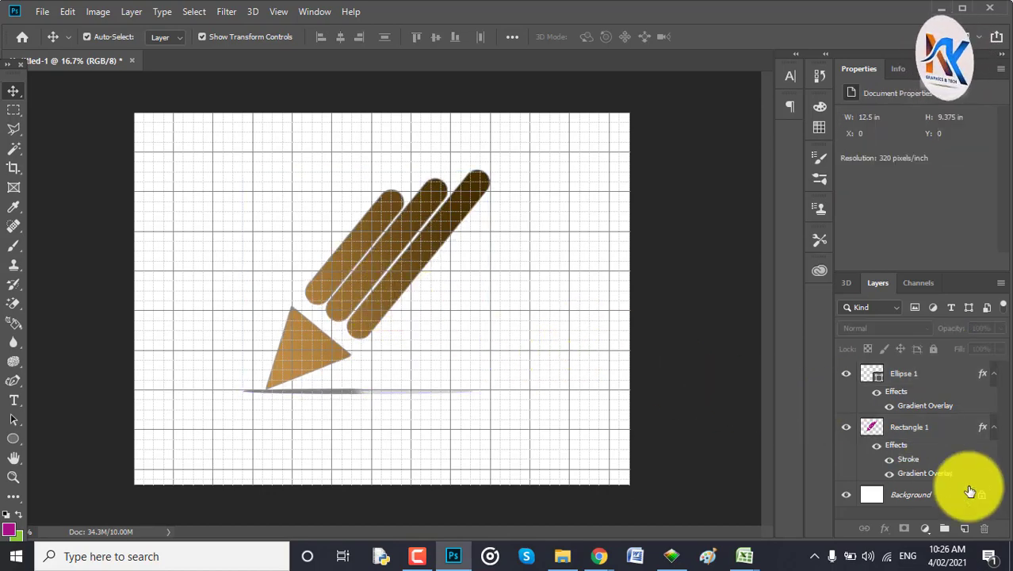
Add a new empty layer above the ellipse and set the History Brush size to 2165 px.
click(965, 528)
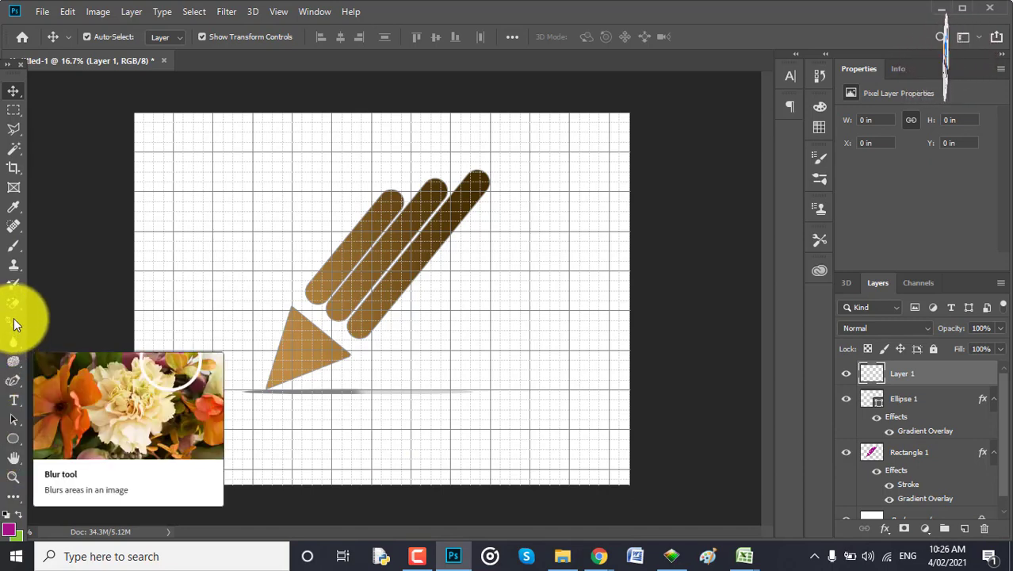
click(19, 278)
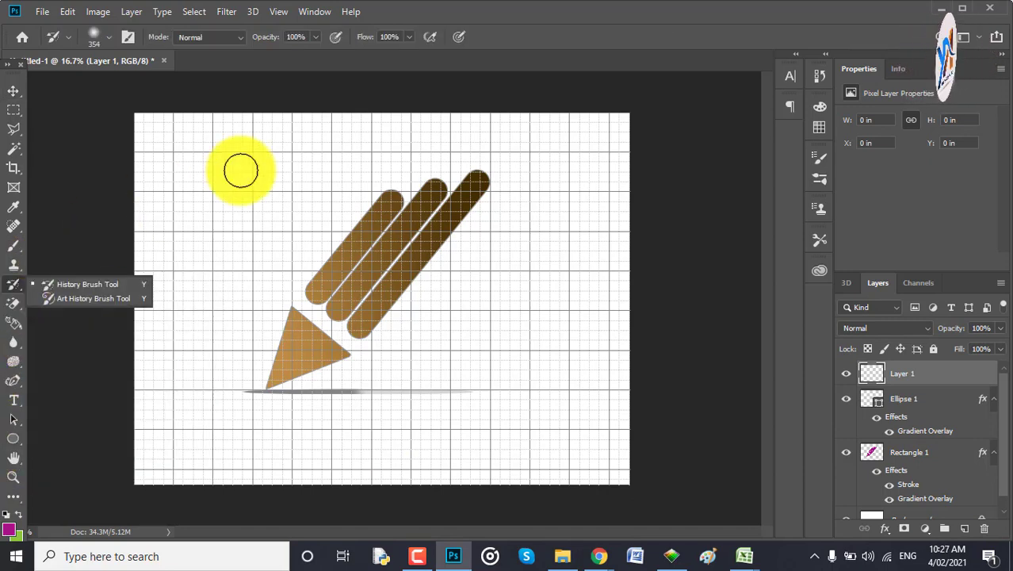
right_click(241, 170)
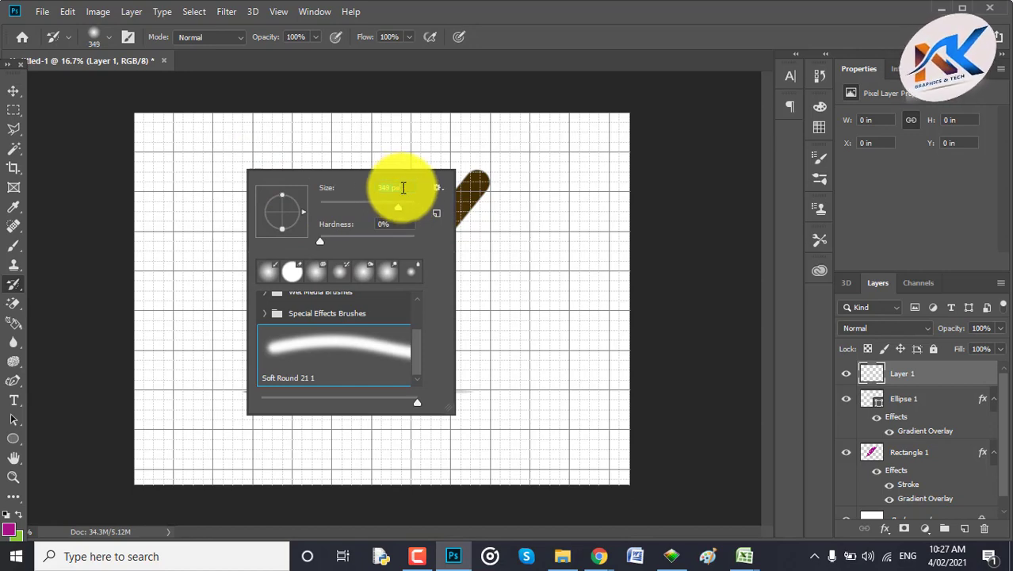
click(399, 199)
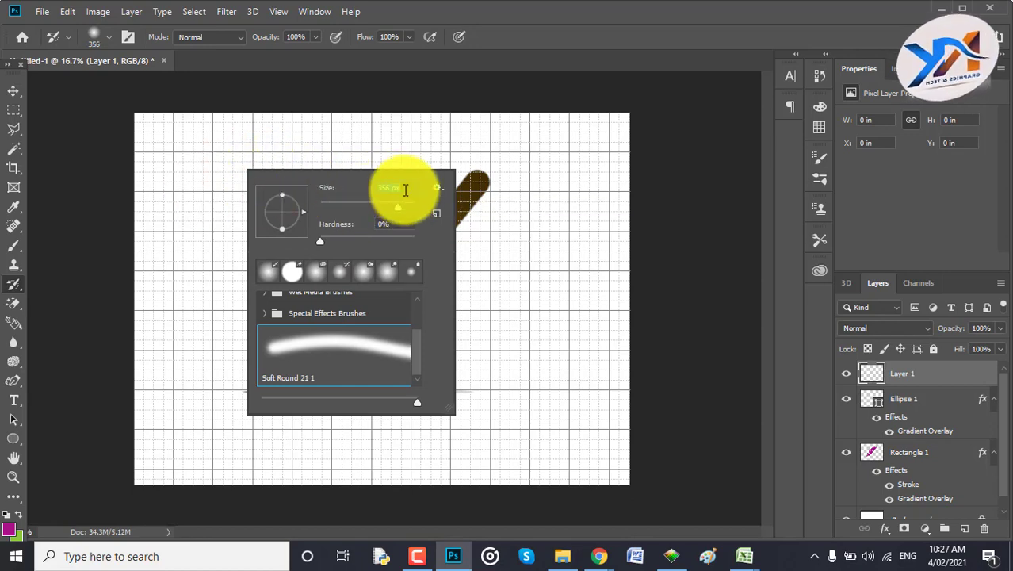
scroll(406, 190, up, 13)
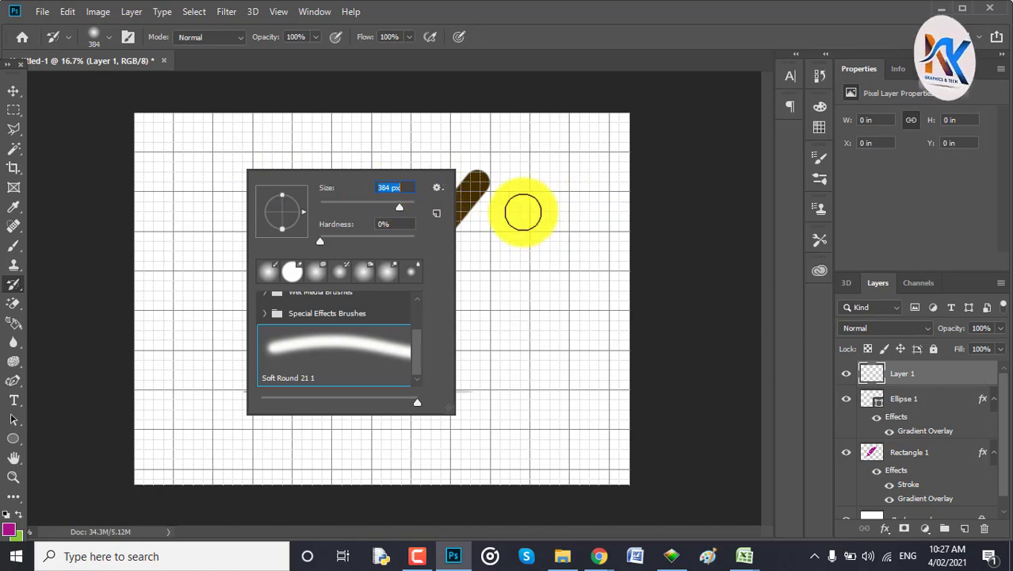
drag(401, 208, 409, 206)
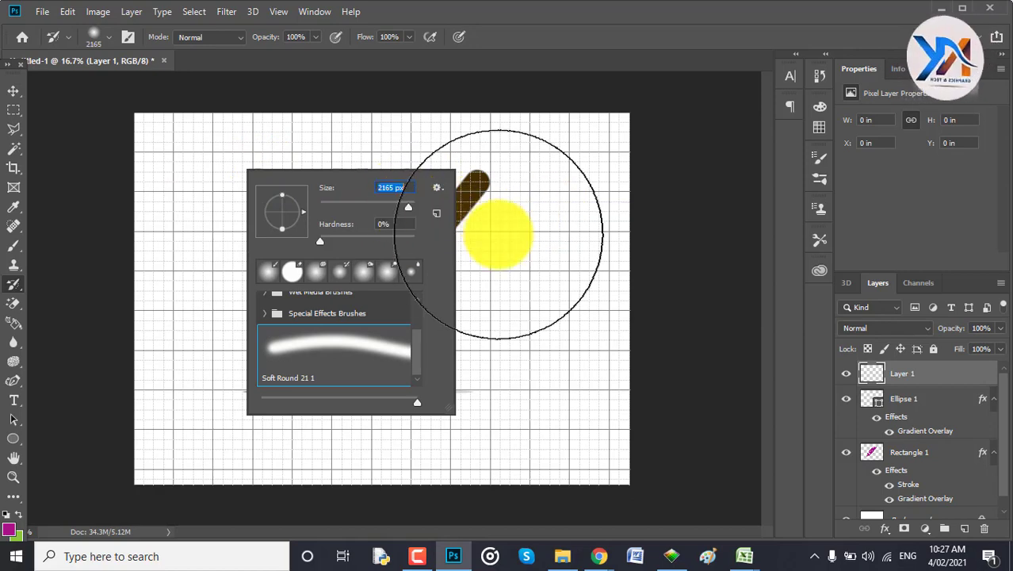
click(14, 91)
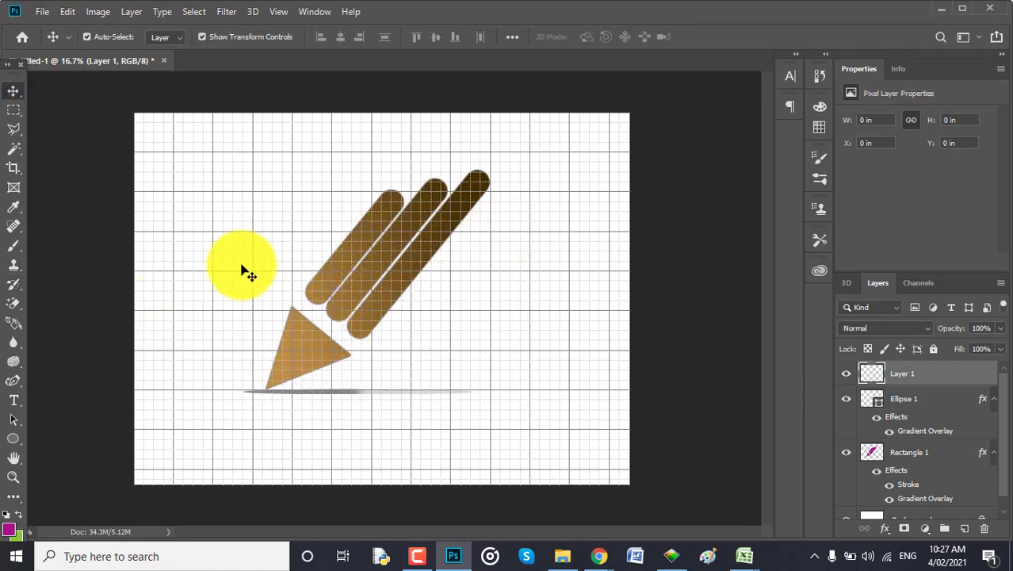
Paint one large soft magenta spot over the pencil on the new layer with a 2520 px Brush.
click(12, 252)
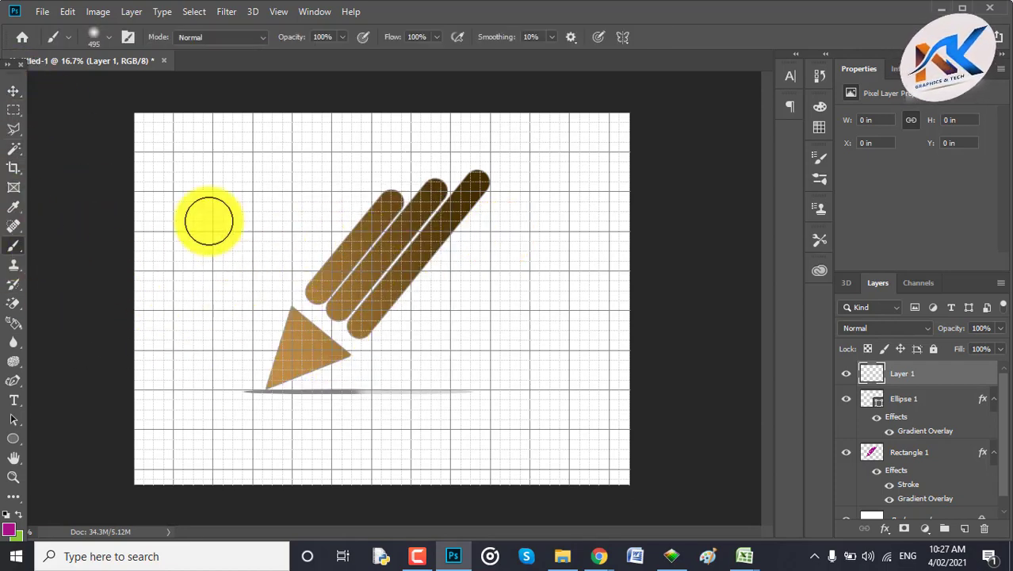
right_click(229, 170)
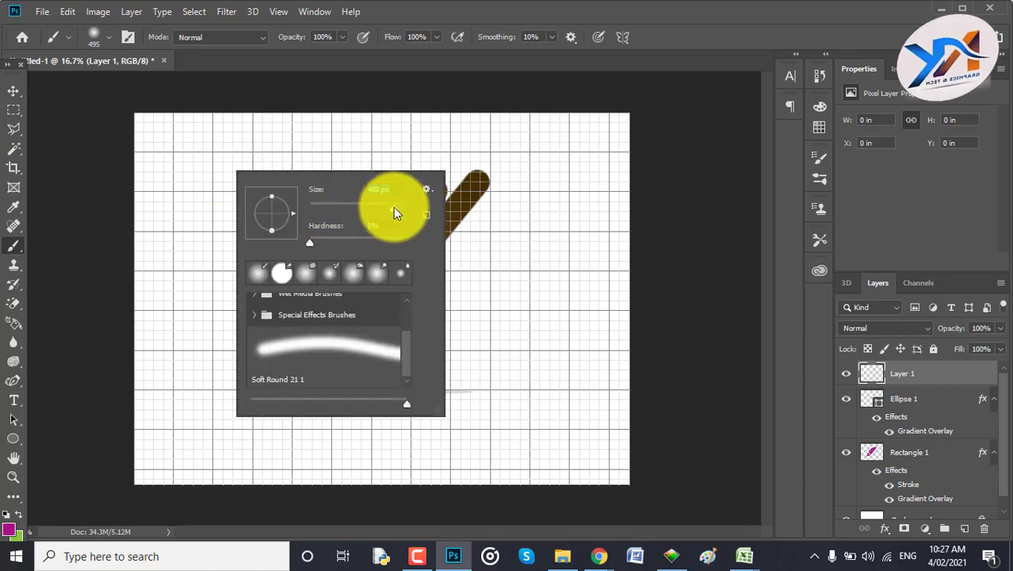
drag(393, 207, 399, 211)
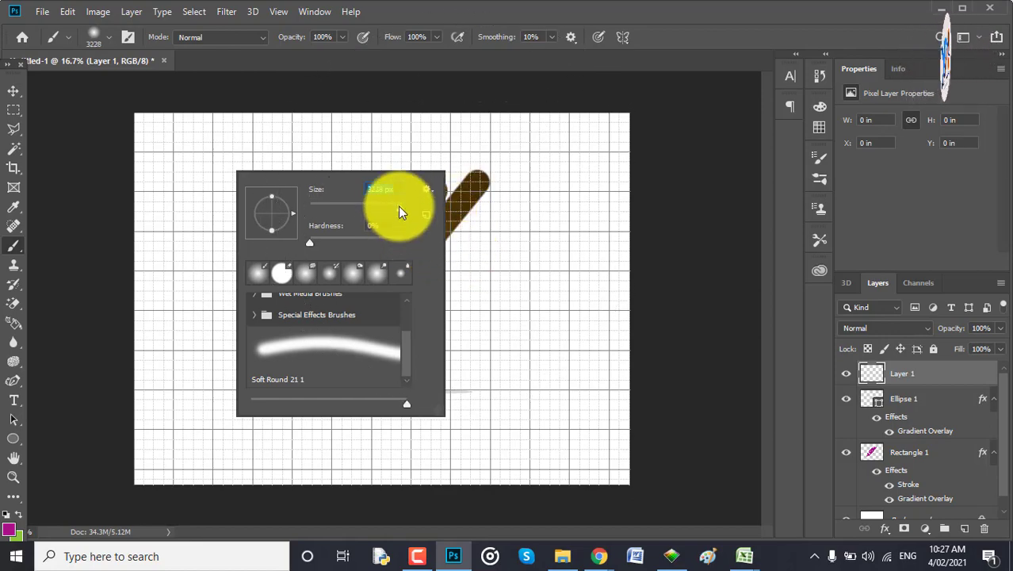
drag(400, 209, 399, 207)
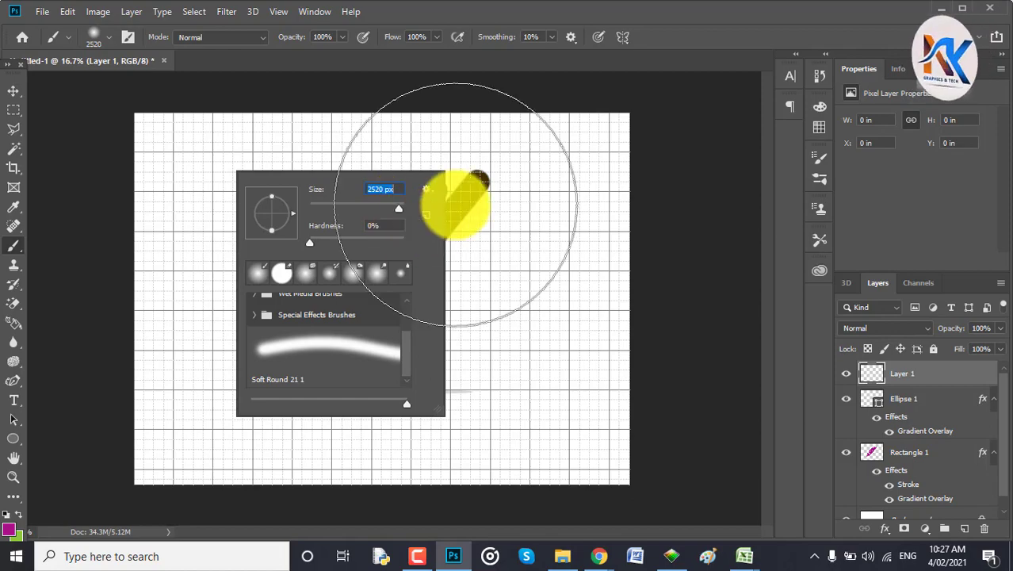
click(456, 204)
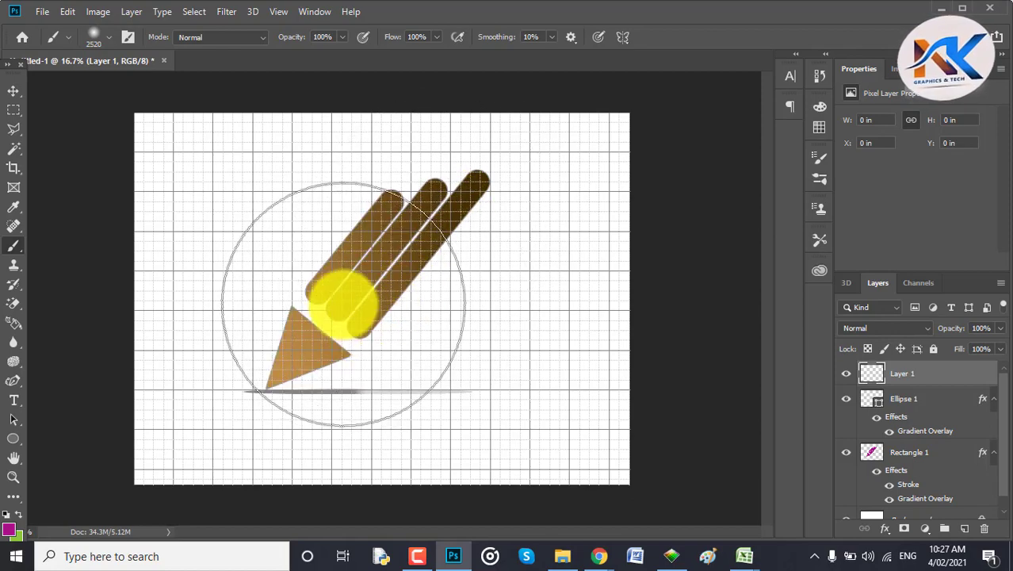
key(ctrl+z)
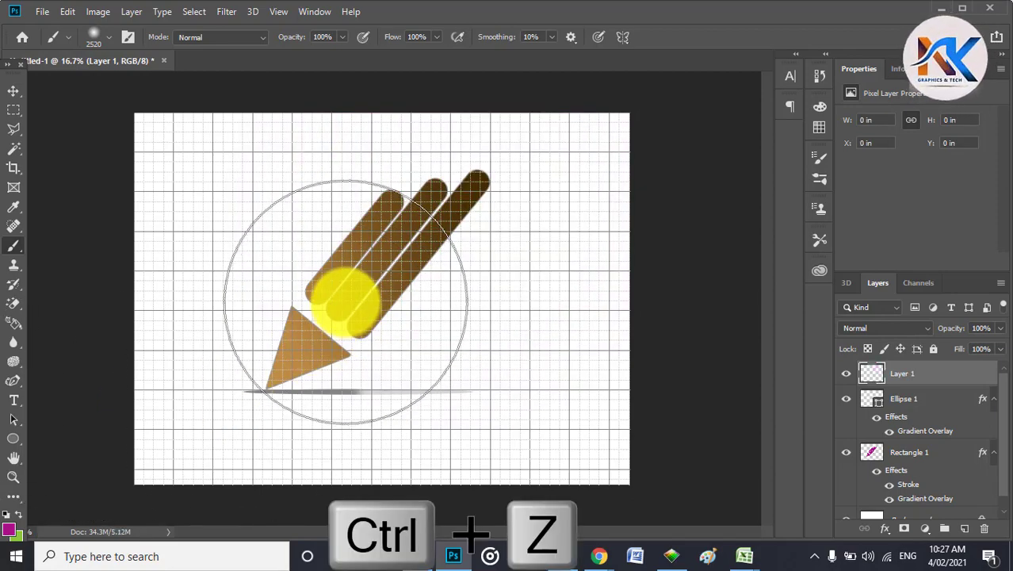
click(341, 285)
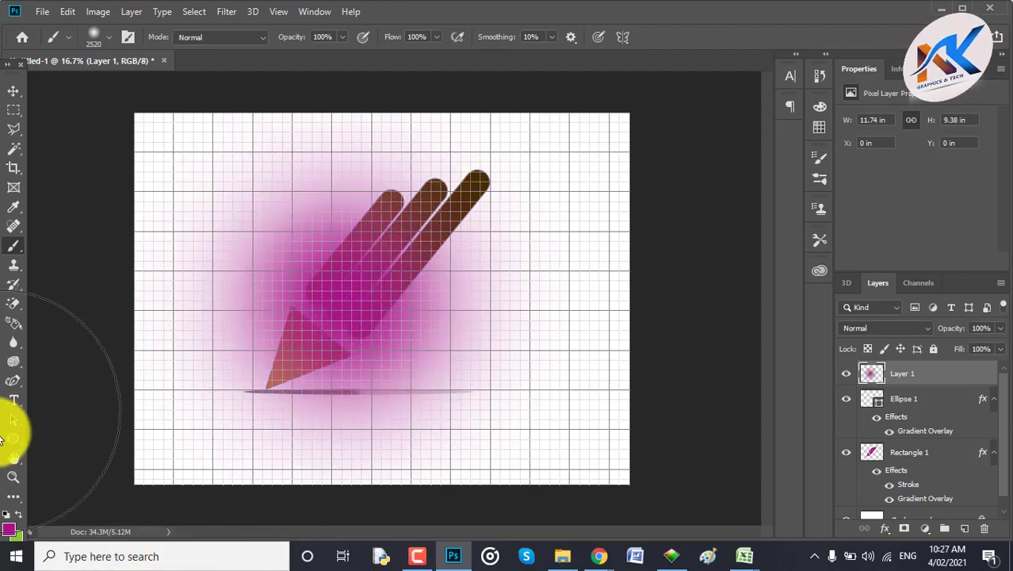
Try a Multiply color overlay at 63% opacity on the painted layer, test white ffffff as its color, and cancel the styling.
double_click(940, 377)
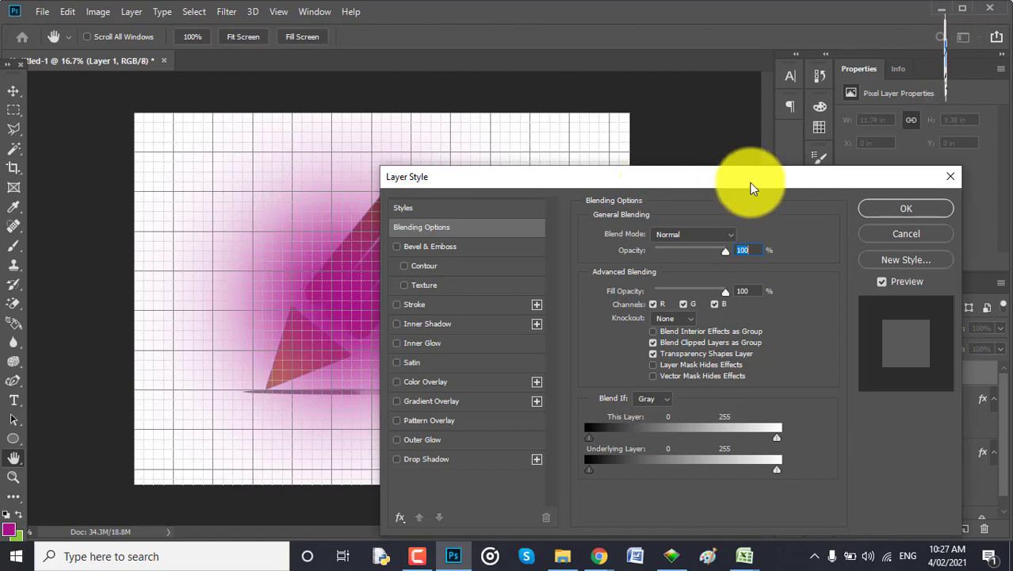
drag(753, 188, 769, 190)
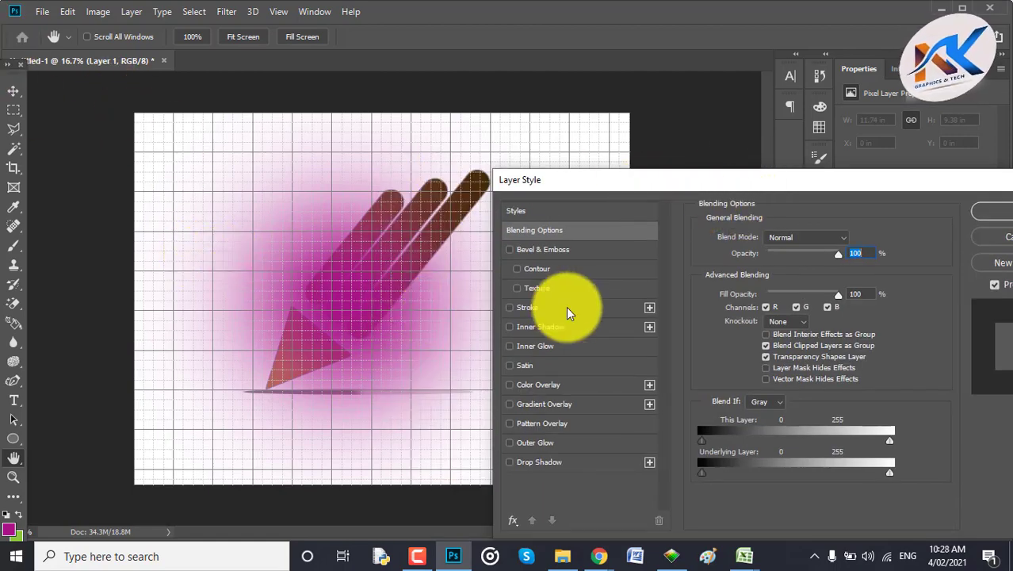
click(581, 388)
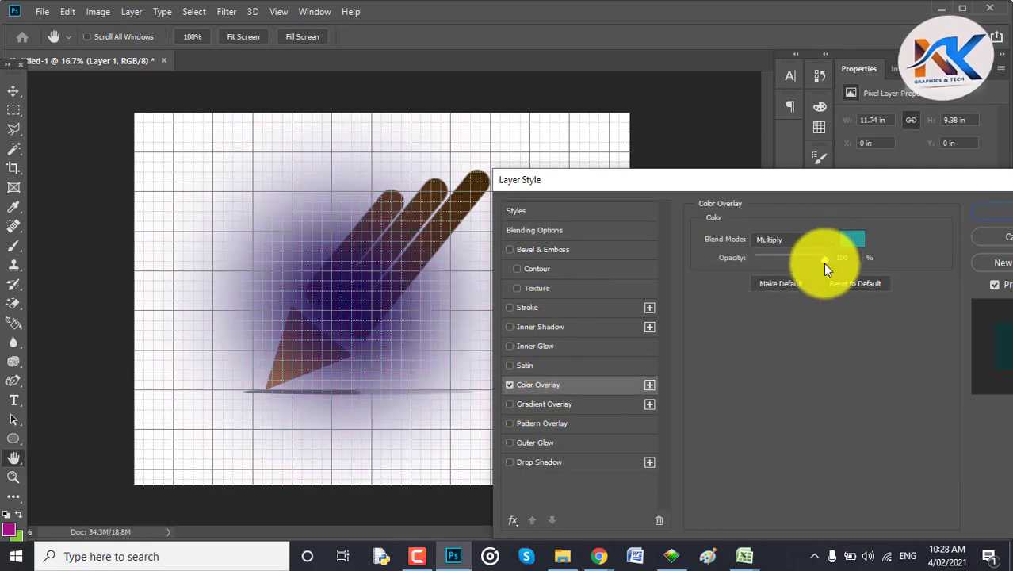
drag(823, 262, 798, 257)
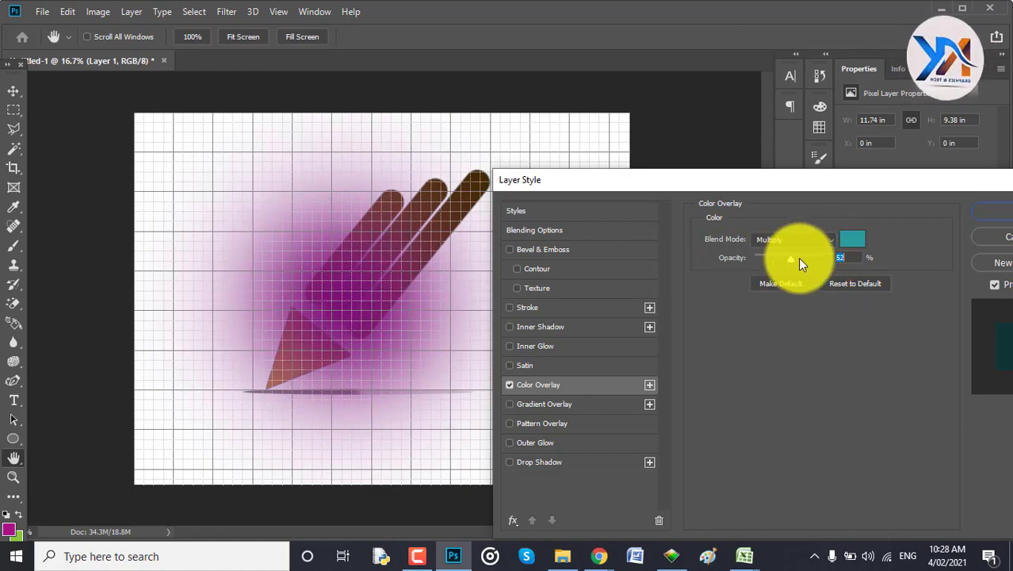
click(847, 242)
click(580, 207)
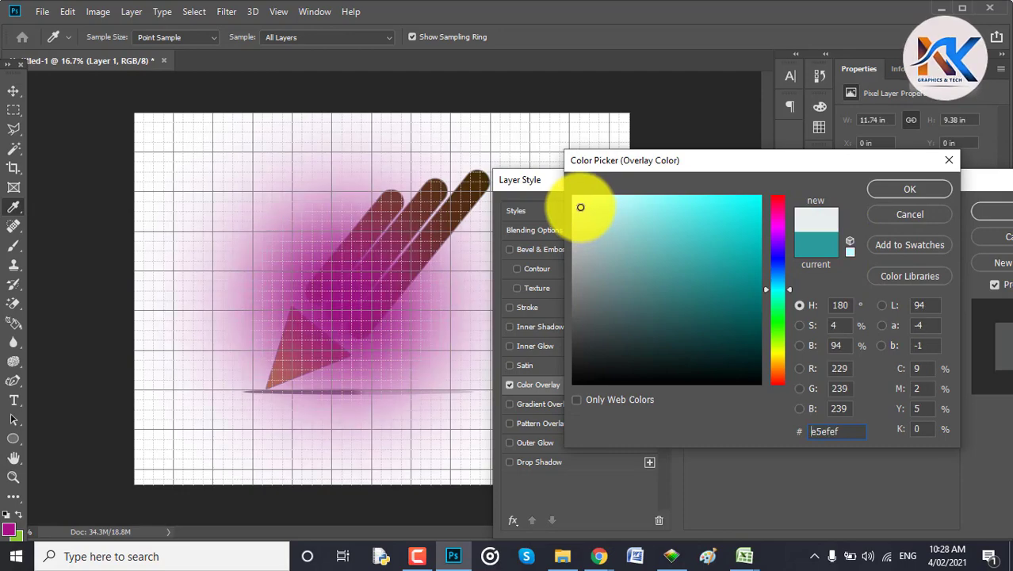
drag(578, 205, 565, 181)
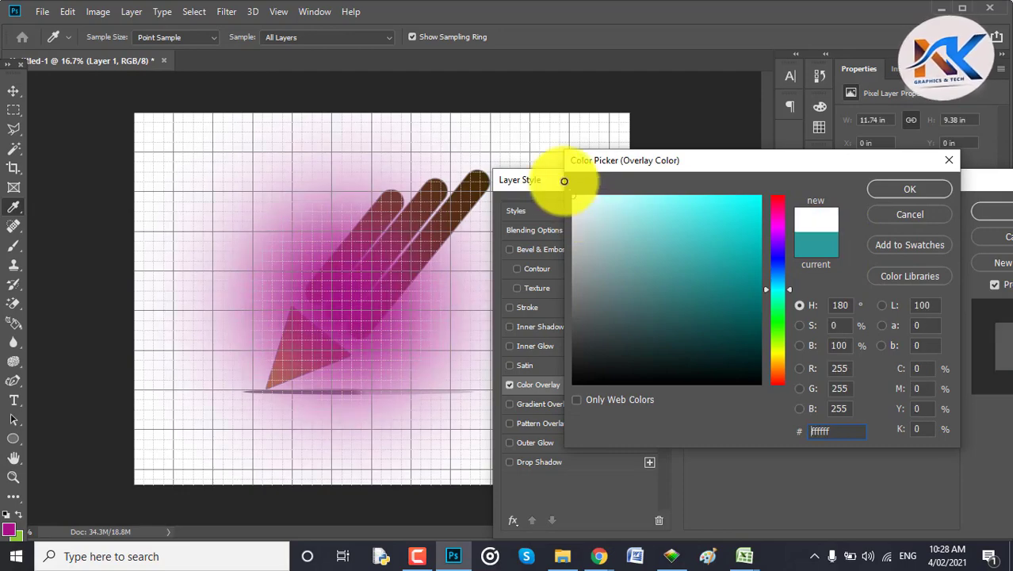
click(912, 215)
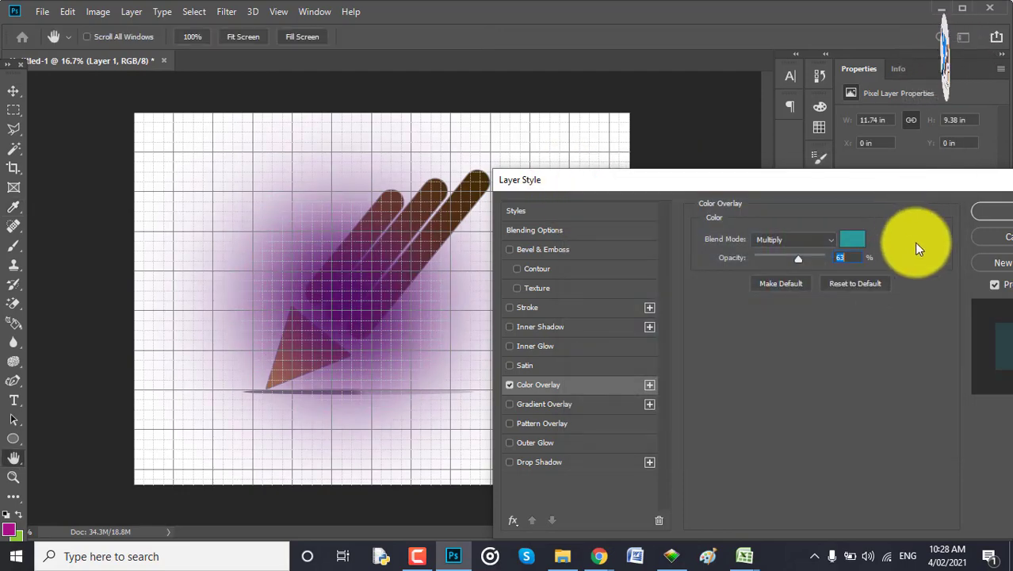
click(1005, 241)
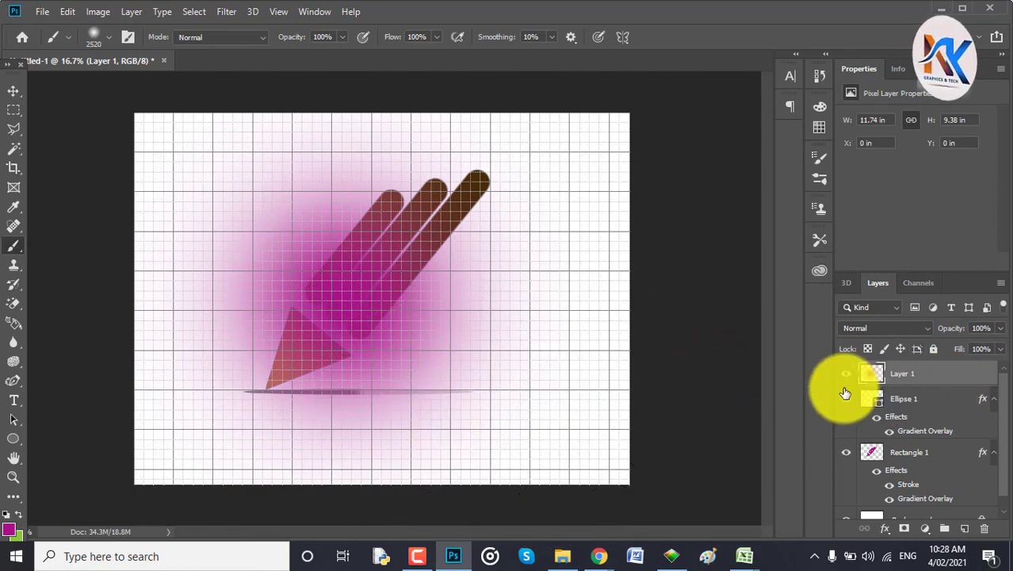
Hide and delete the layer with the magenta spot.
click(847, 375)
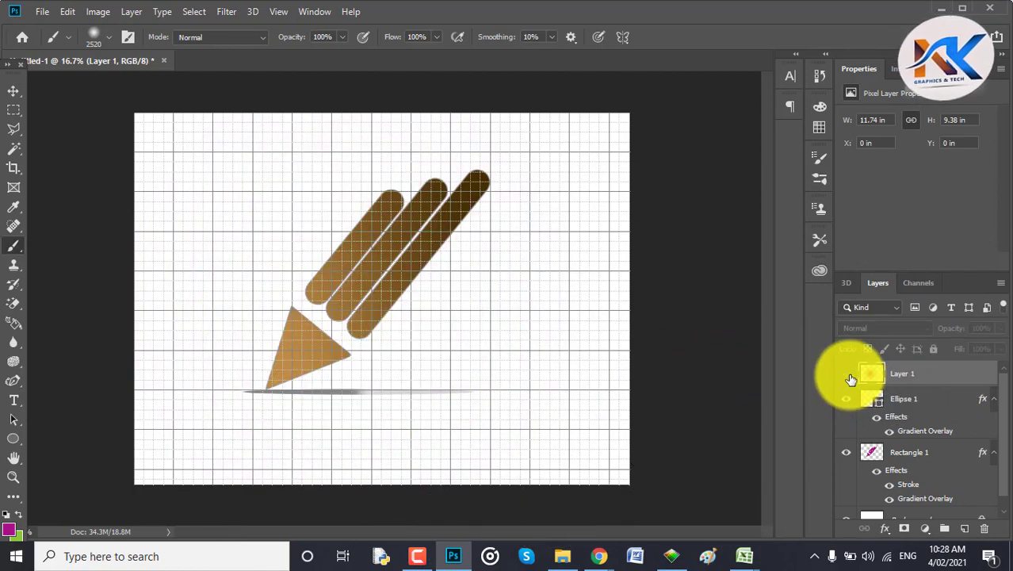
drag(851, 379, 983, 533)
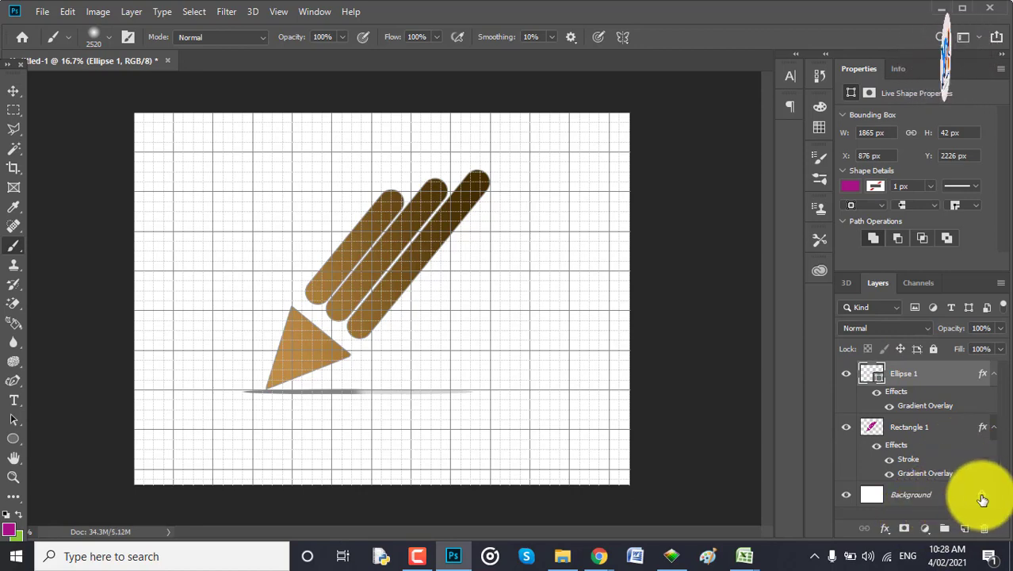
Unlock the Background layer and give it a gradient overlay using the Black, White preset.
click(983, 497)
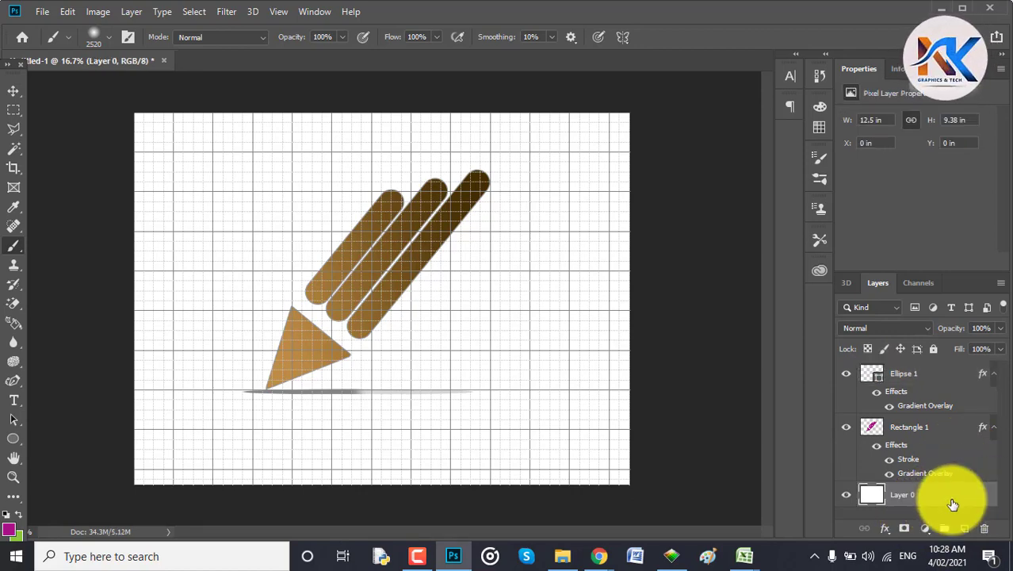
double_click(952, 504)
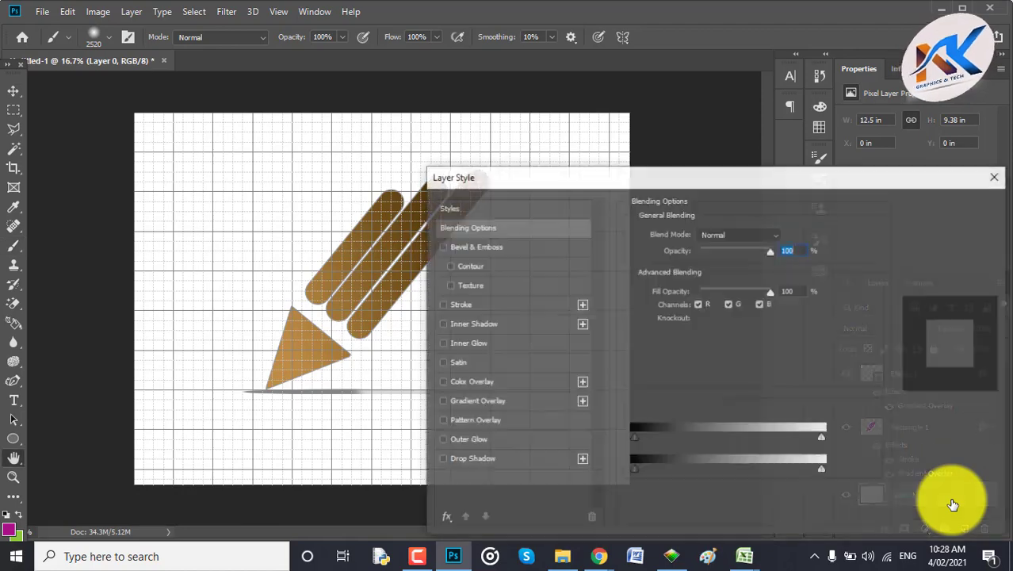
click(514, 398)
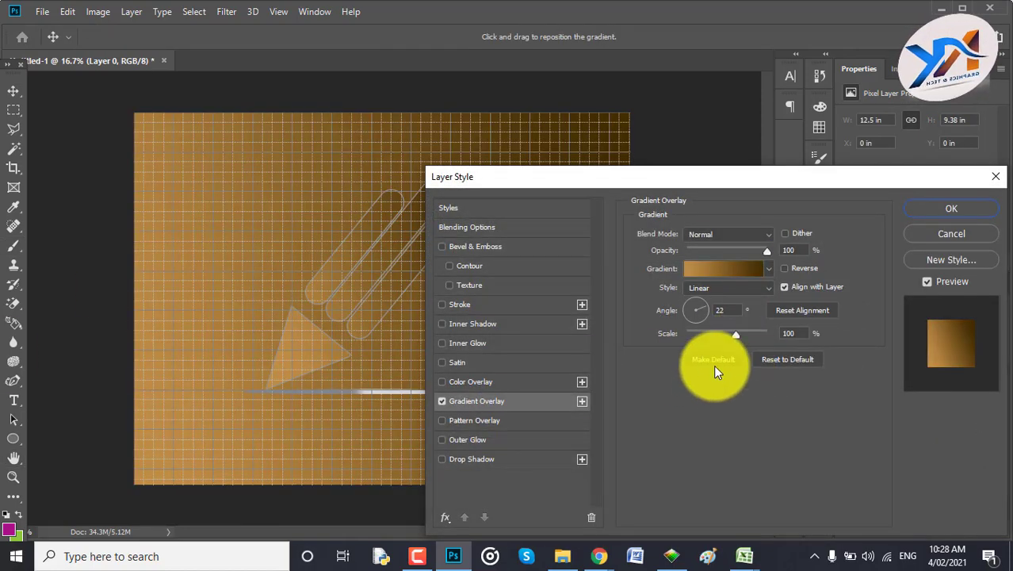
click(731, 269)
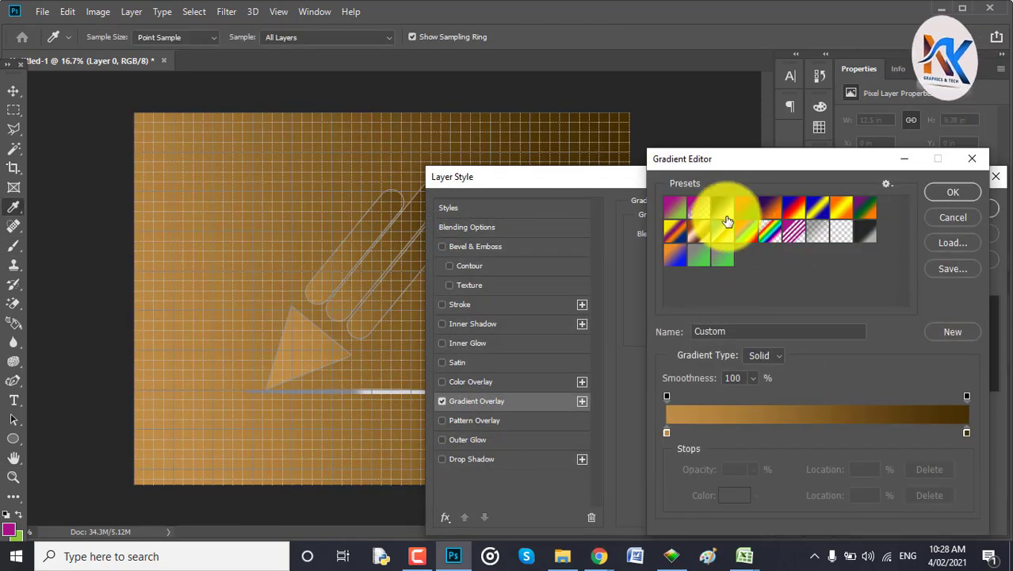
click(718, 210)
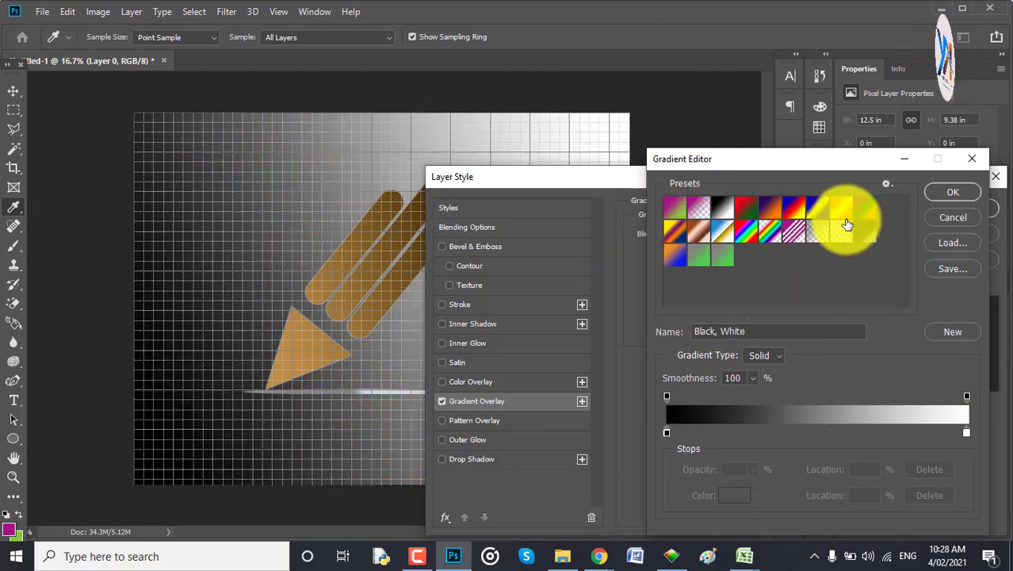
click(960, 194)
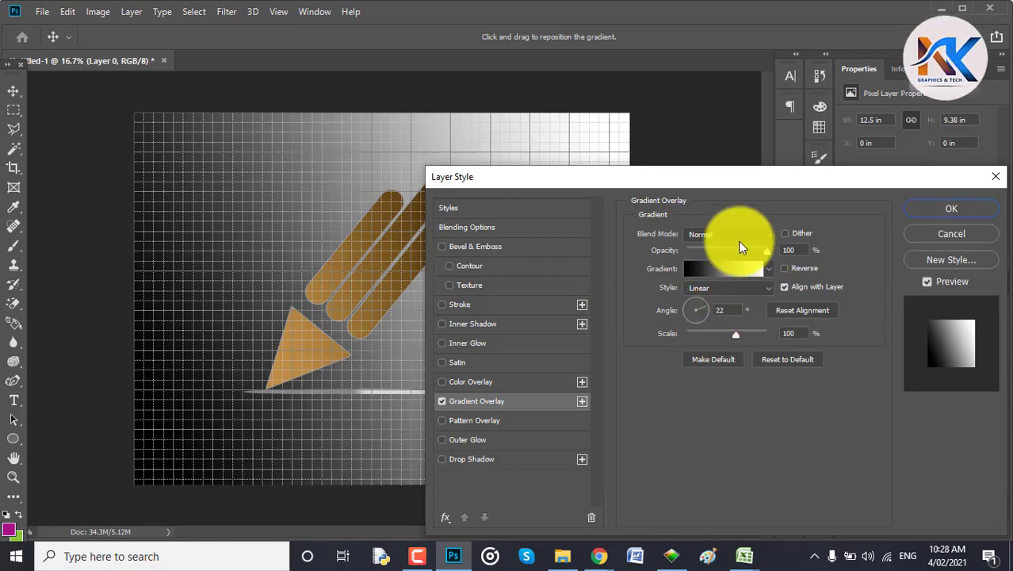
Try the Angle, Reflected and Diamond styles on the background's gradient overlay.
drag(752, 174, 848, 176)
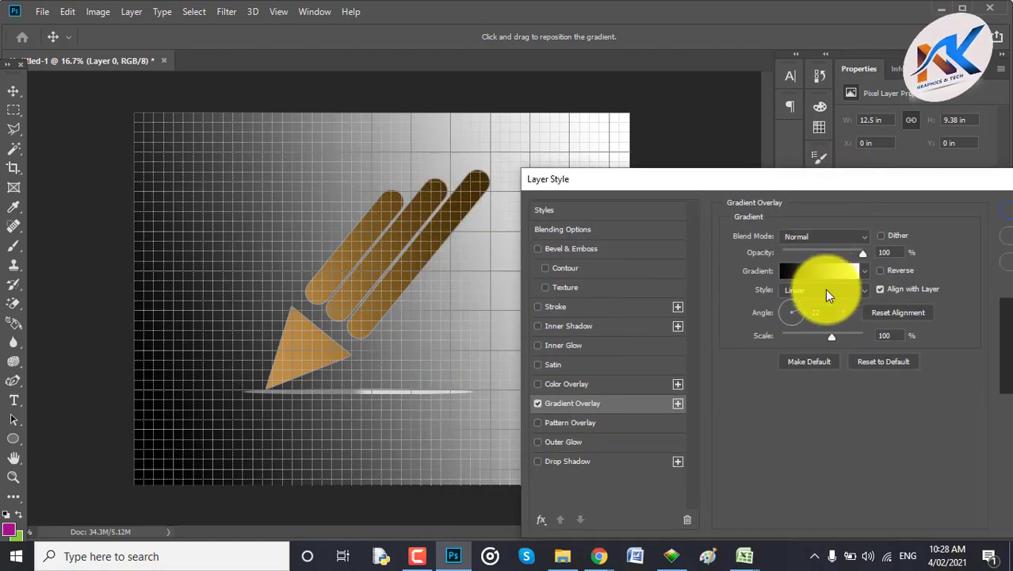
click(826, 291)
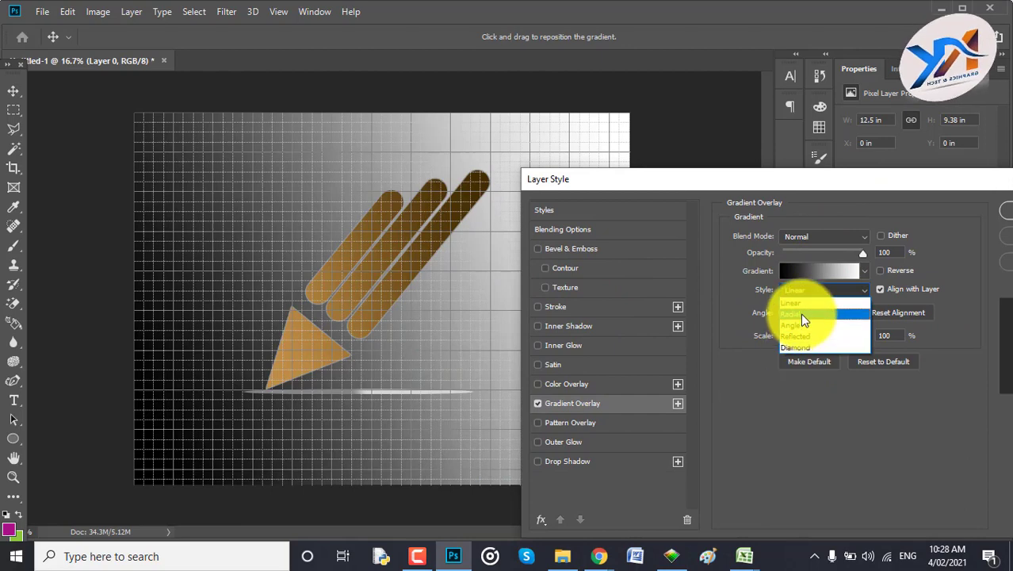
click(796, 325)
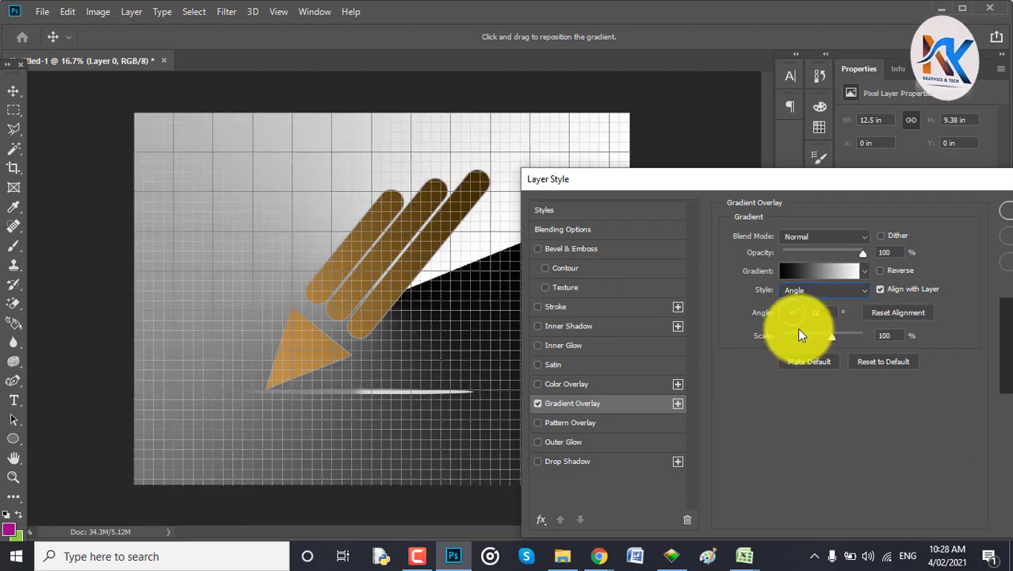
click(802, 290)
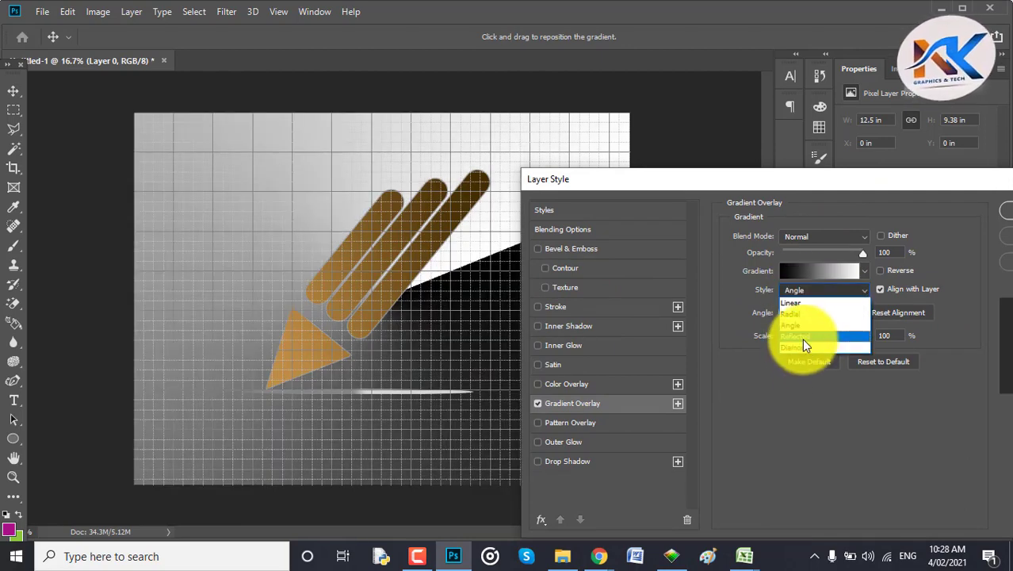
click(802, 339)
click(803, 290)
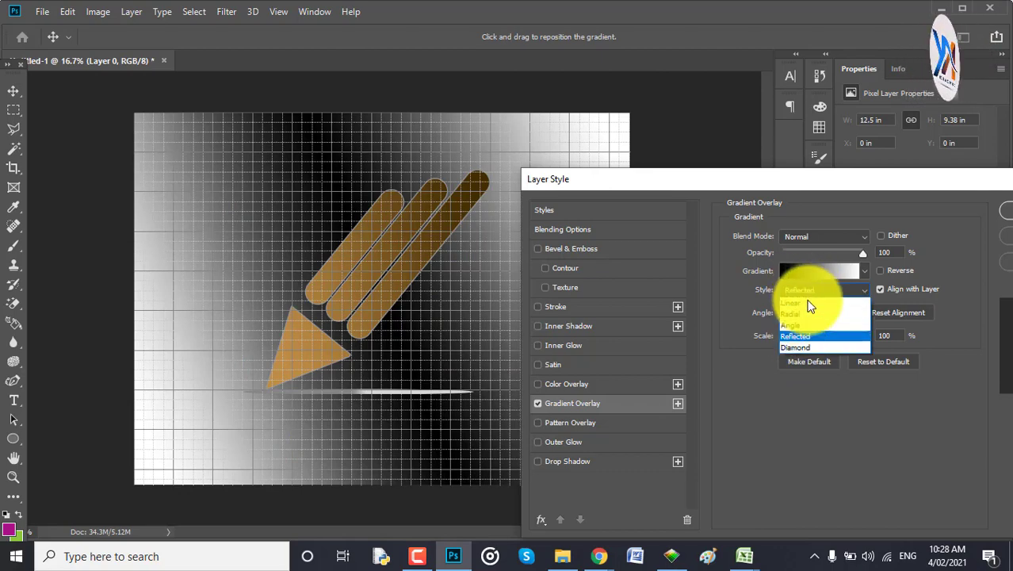
click(807, 349)
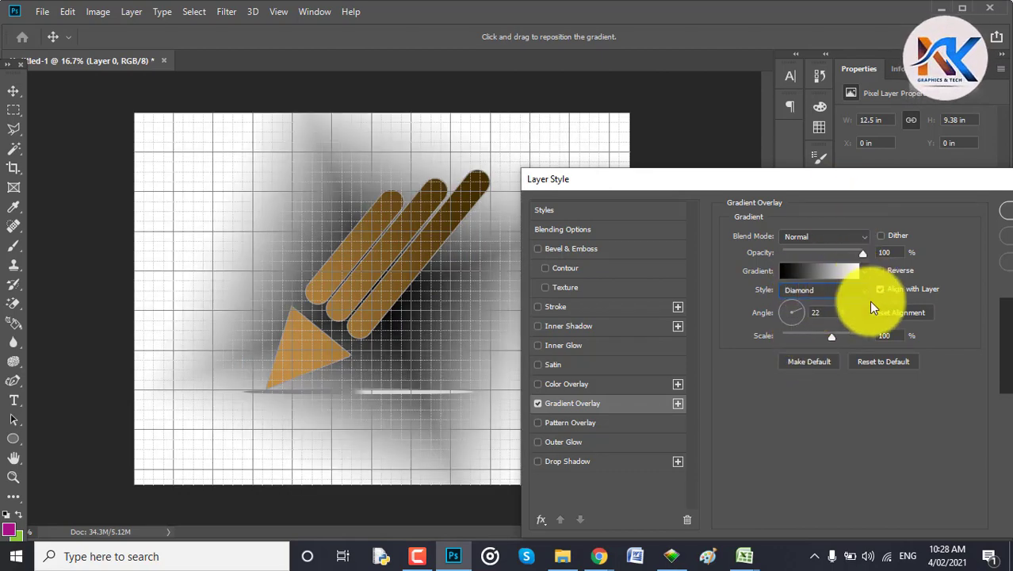
Reverse the background's gradient overlay and set its style to Radial.
click(880, 271)
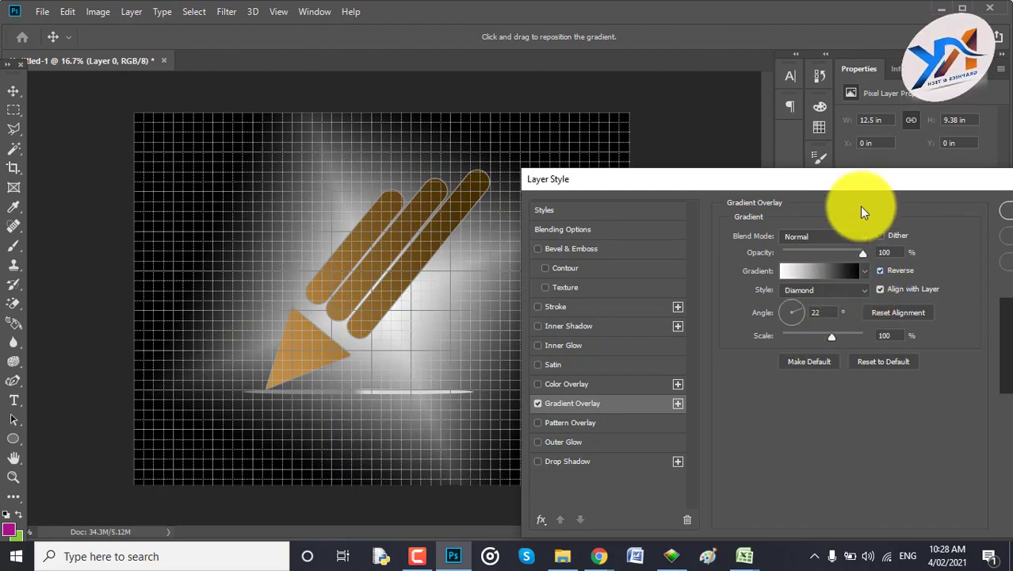
drag(862, 189, 812, 189)
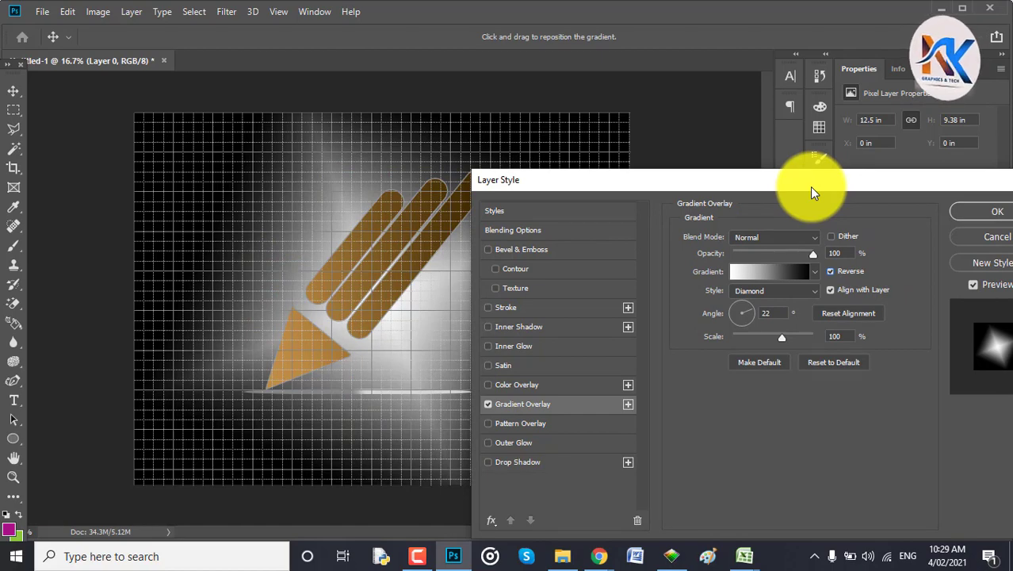
click(755, 289)
click(750, 292)
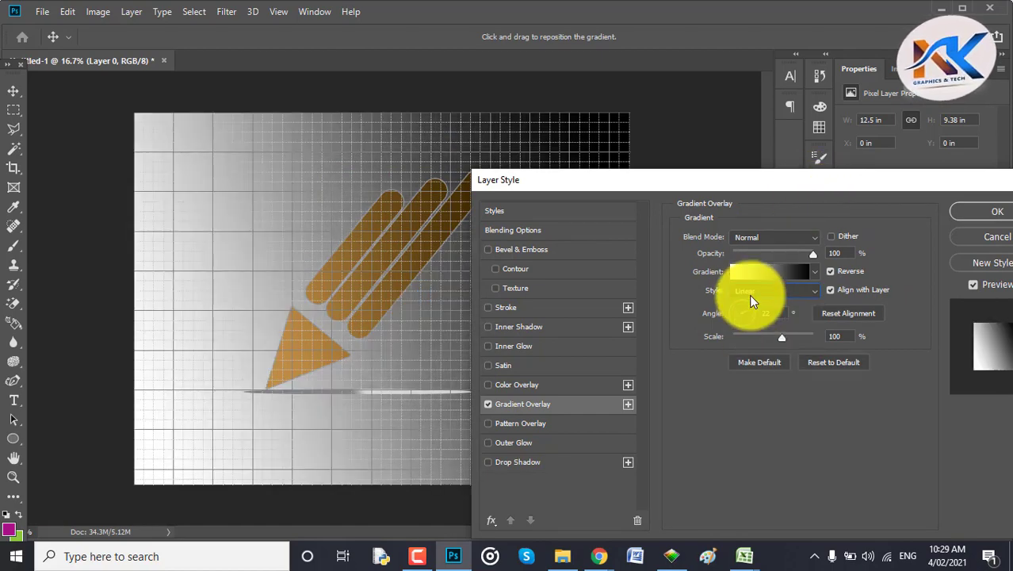
click(755, 292)
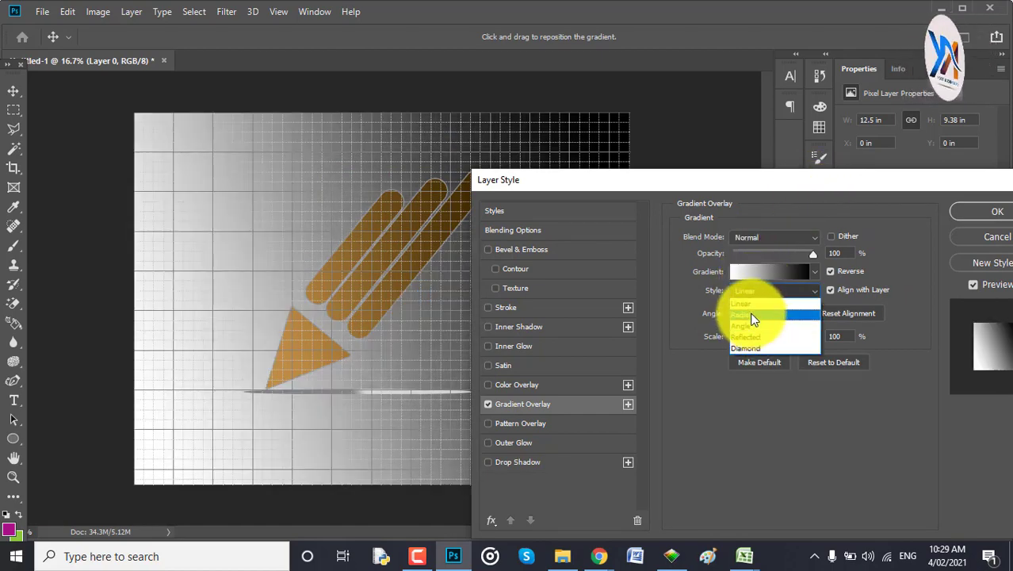
click(752, 308)
drag(796, 185, 857, 235)
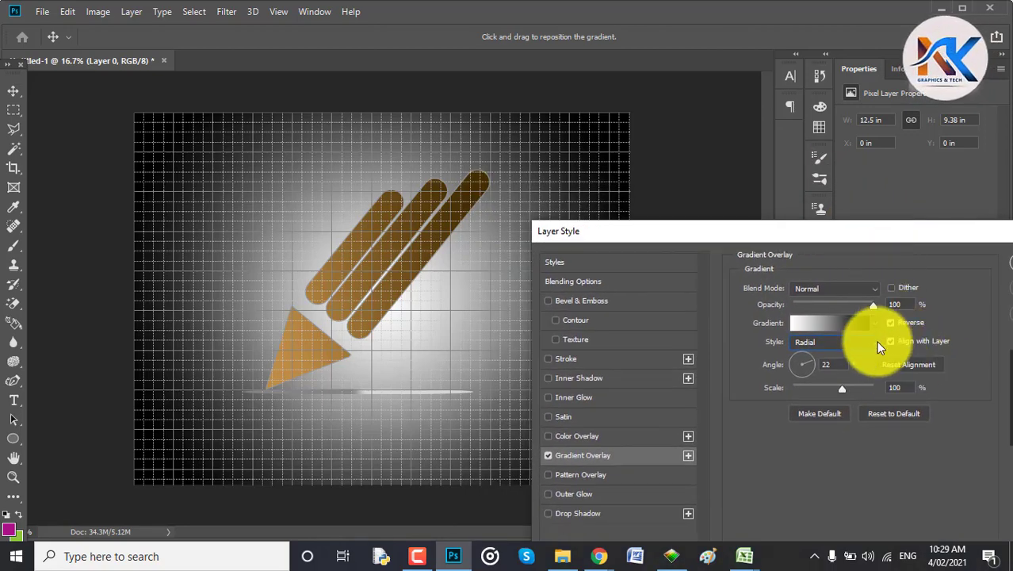
Recolor the gradient's black stop to light gray b9b9ba, keep the other stop ffffff, and apply the background's layer style.
click(801, 322)
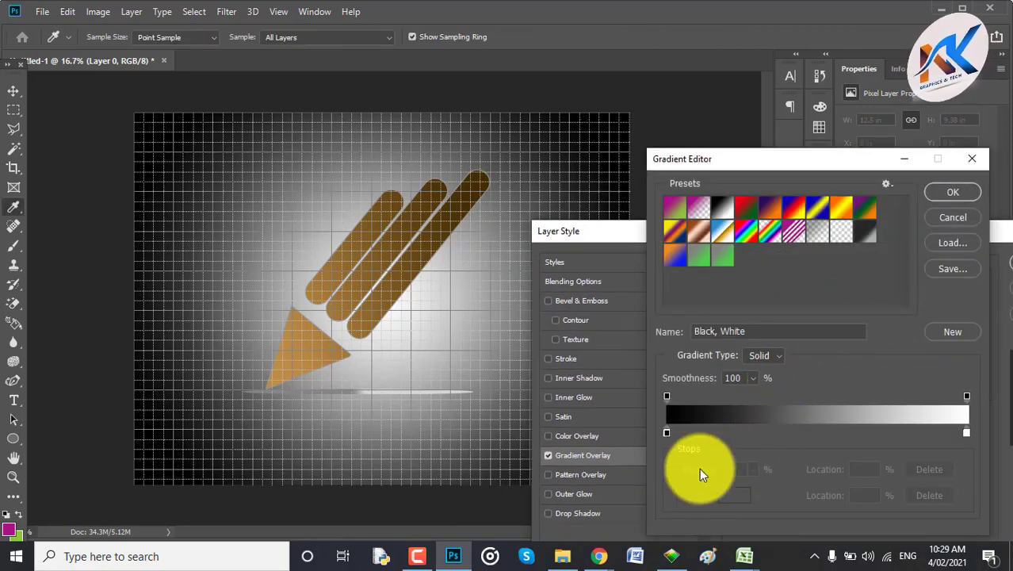
click(966, 432)
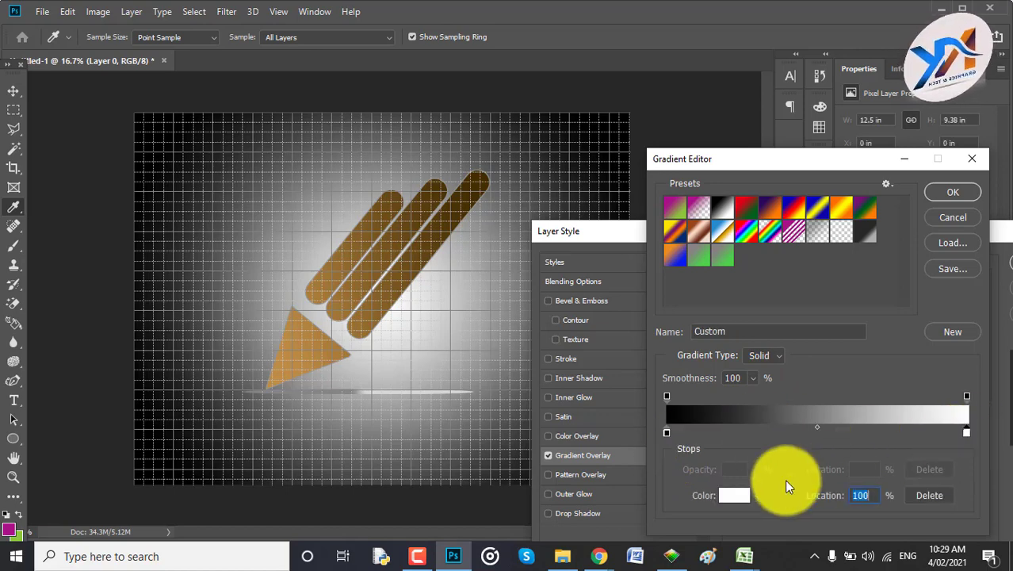
click(742, 498)
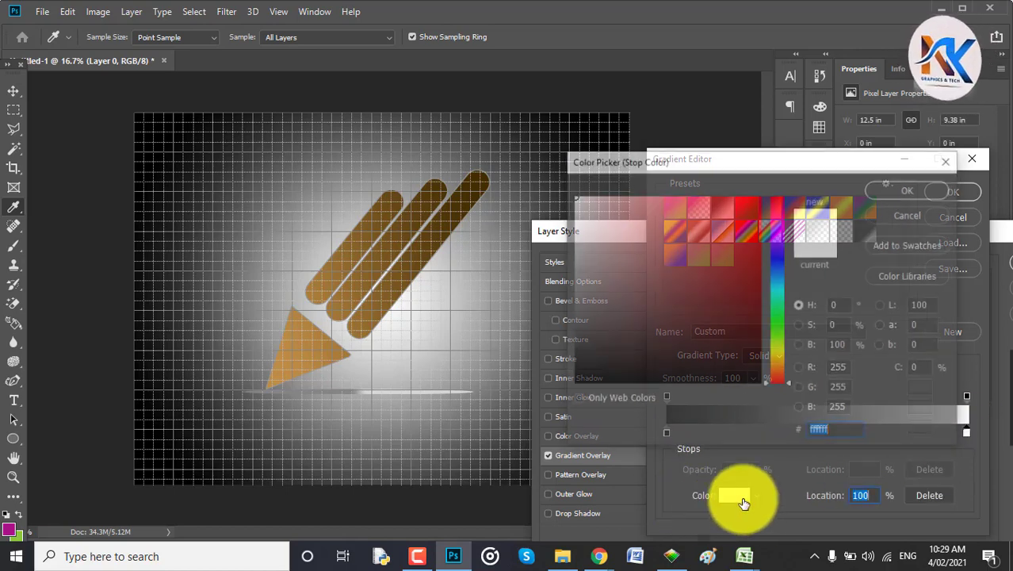
click(922, 194)
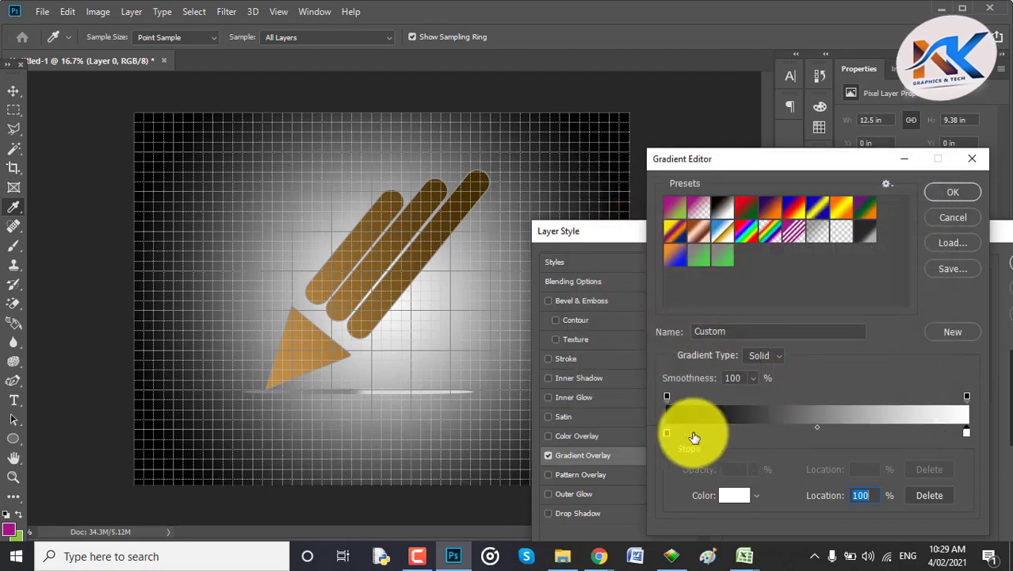
click(666, 433)
click(730, 495)
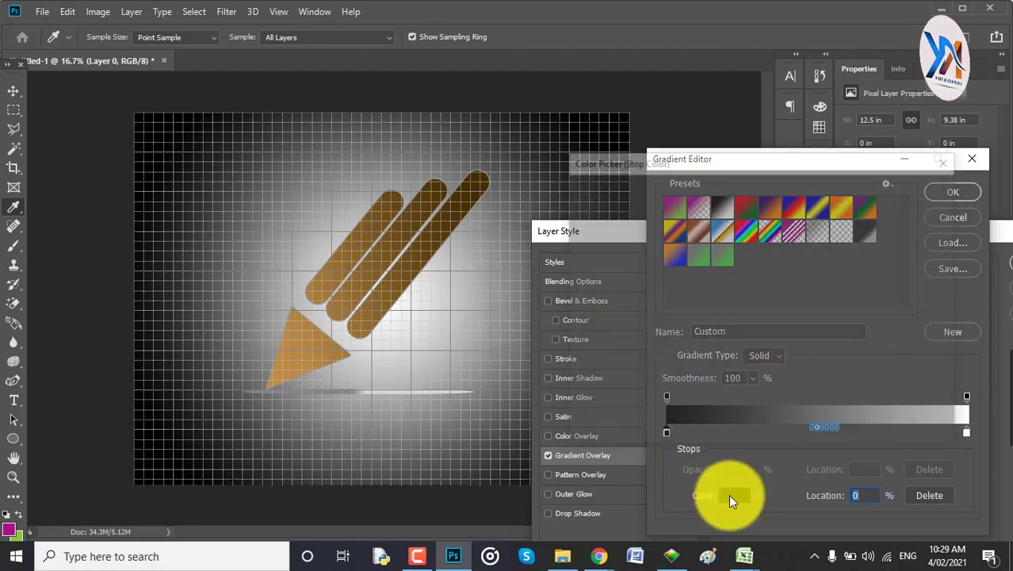
click(574, 237)
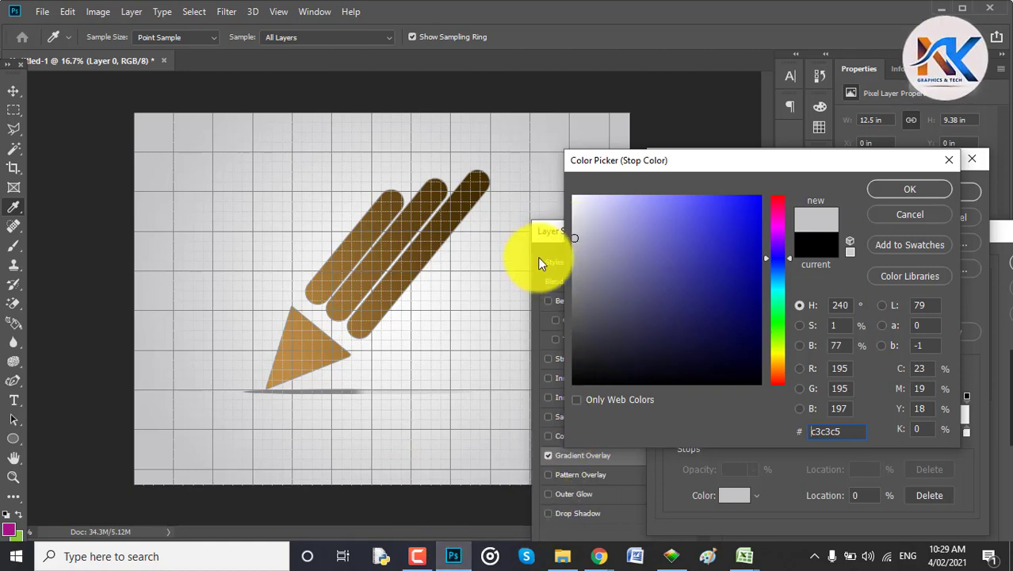
click(910, 194)
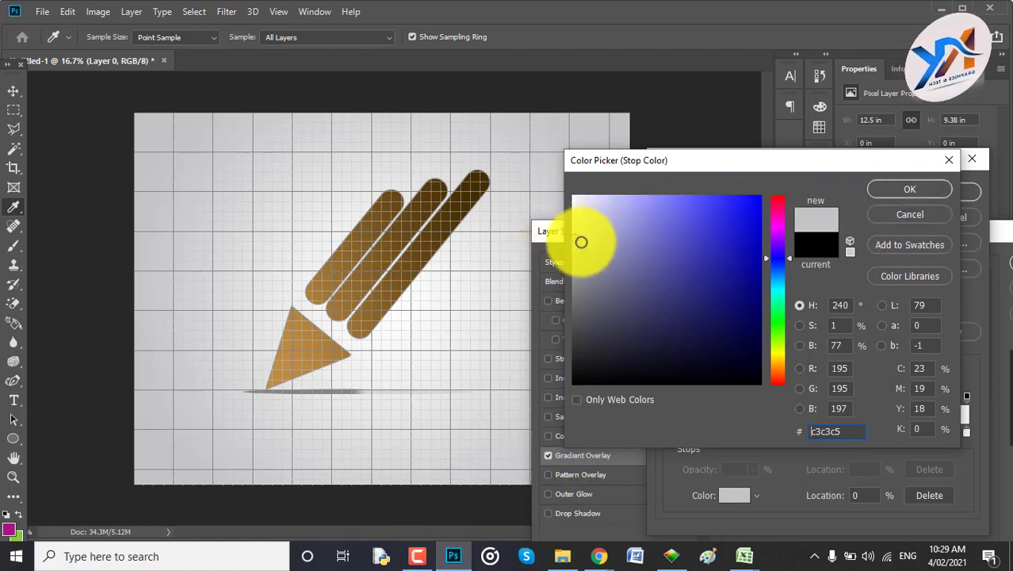
click(573, 246)
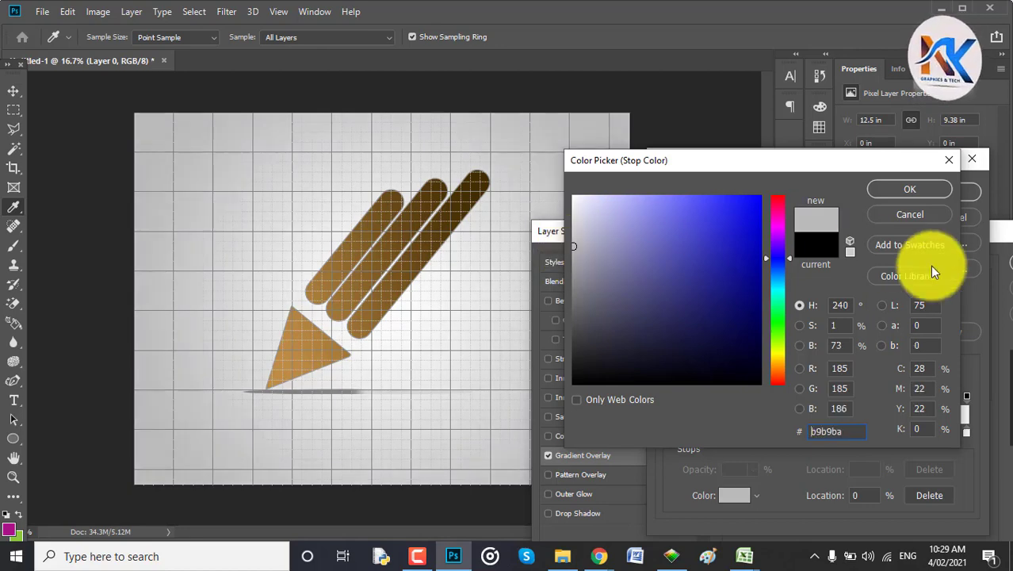
click(922, 188)
click(945, 187)
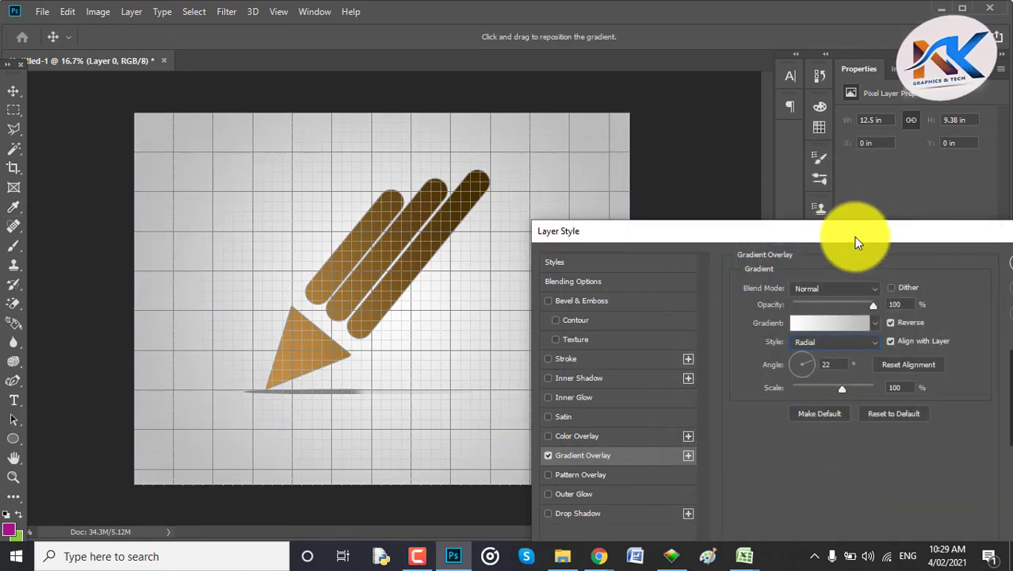
drag(884, 235, 886, 183)
drag(964, 186, 712, 187)
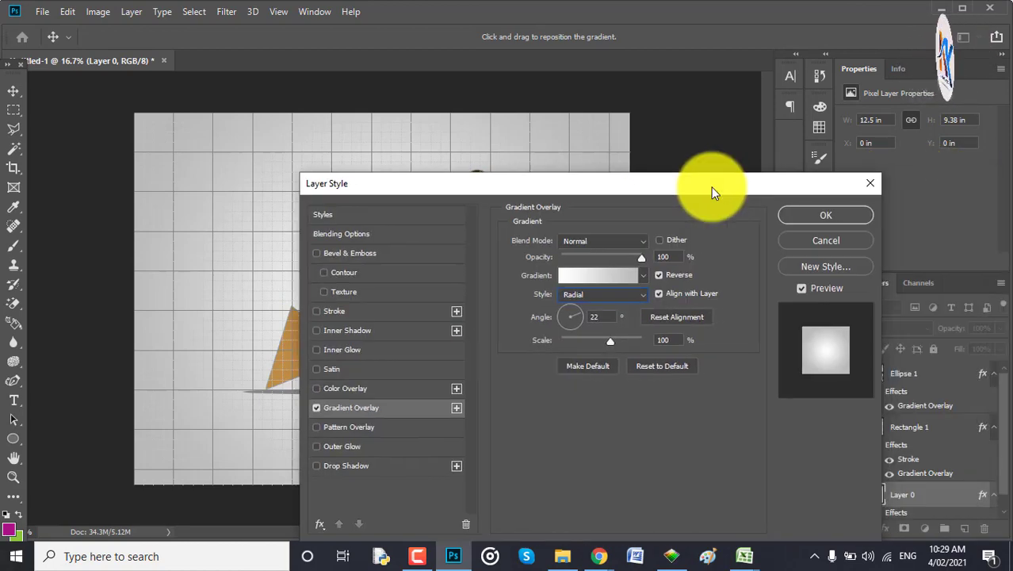
click(843, 213)
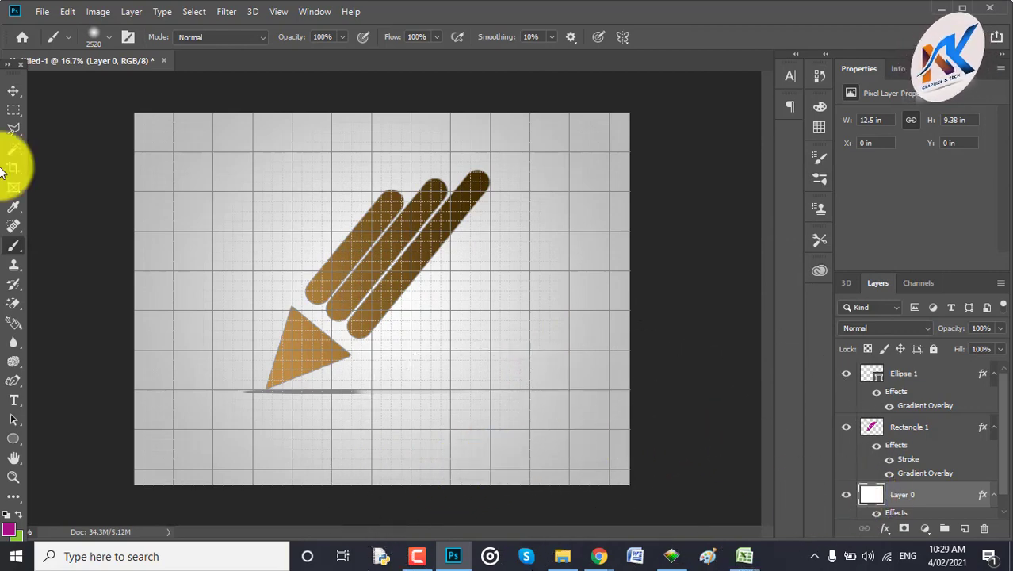
Switch to the Move tool and turn off the display of Extras to hide the grid over the artwork.
click(15, 91)
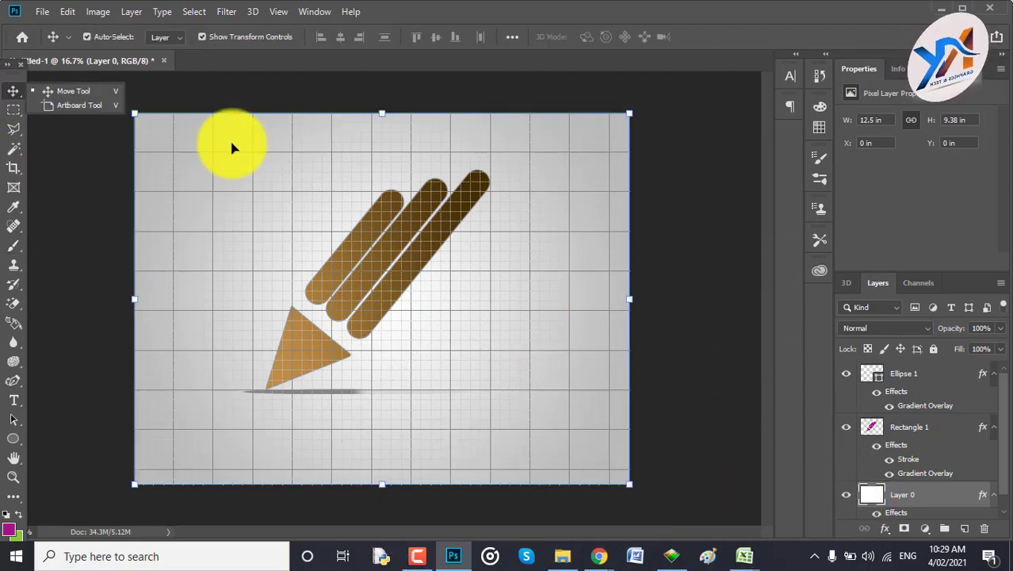
click(278, 11)
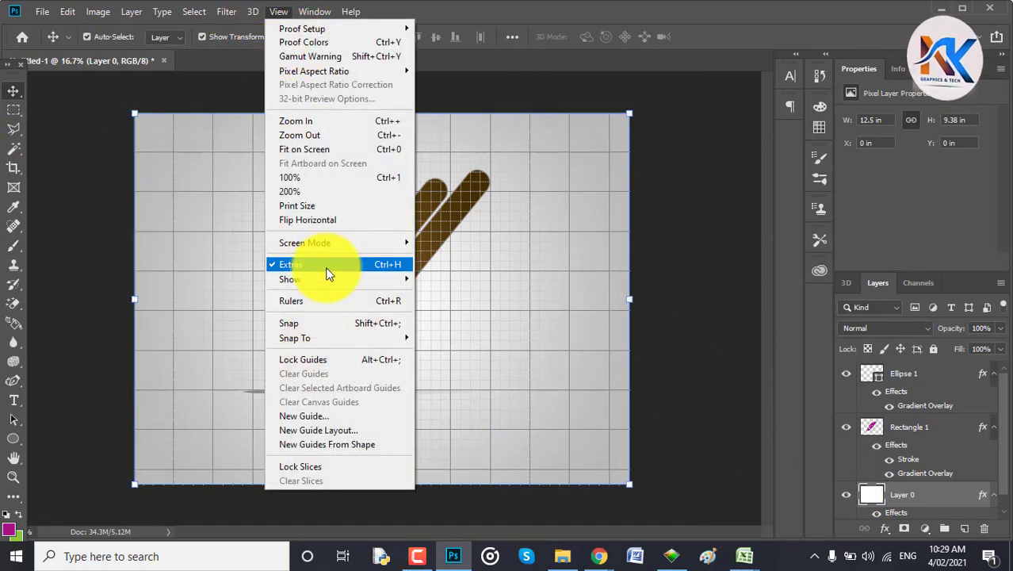
click(325, 267)
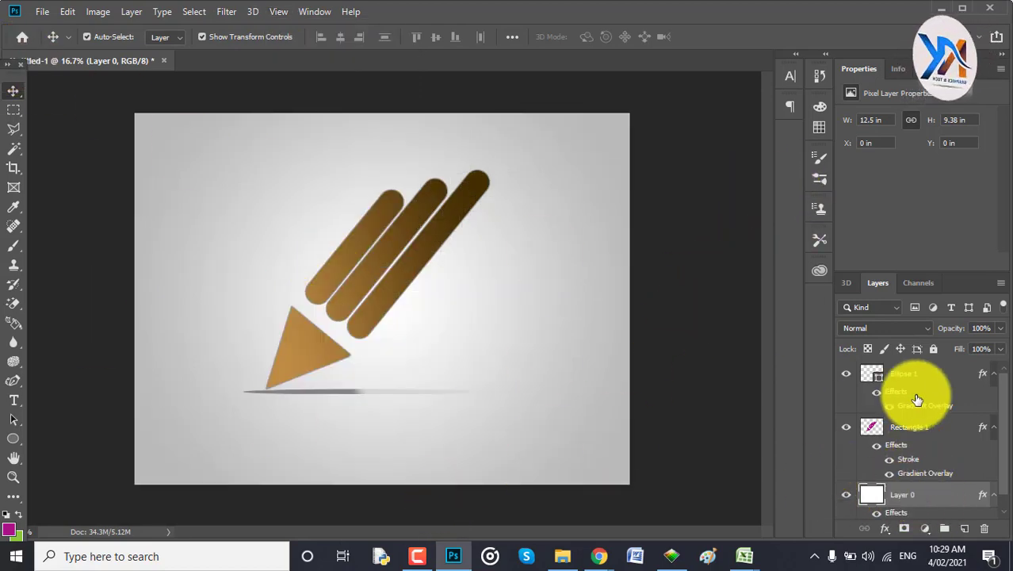
Hide the gradient background layer and merge the visible pencil and ellipse layers into one.
scroll(904, 428, down, 1)
click(846, 478)
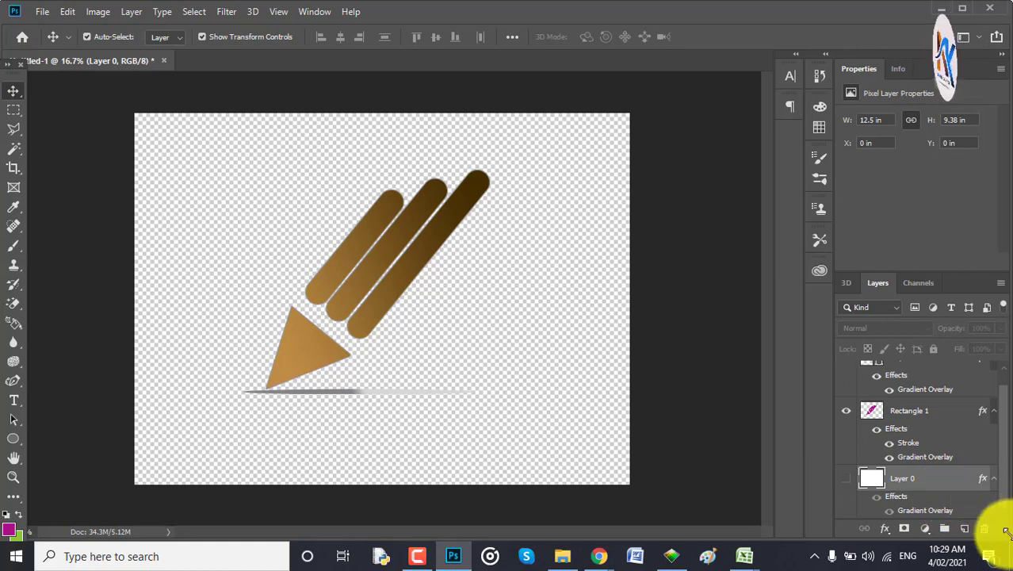
key(ctrl+shift+e)
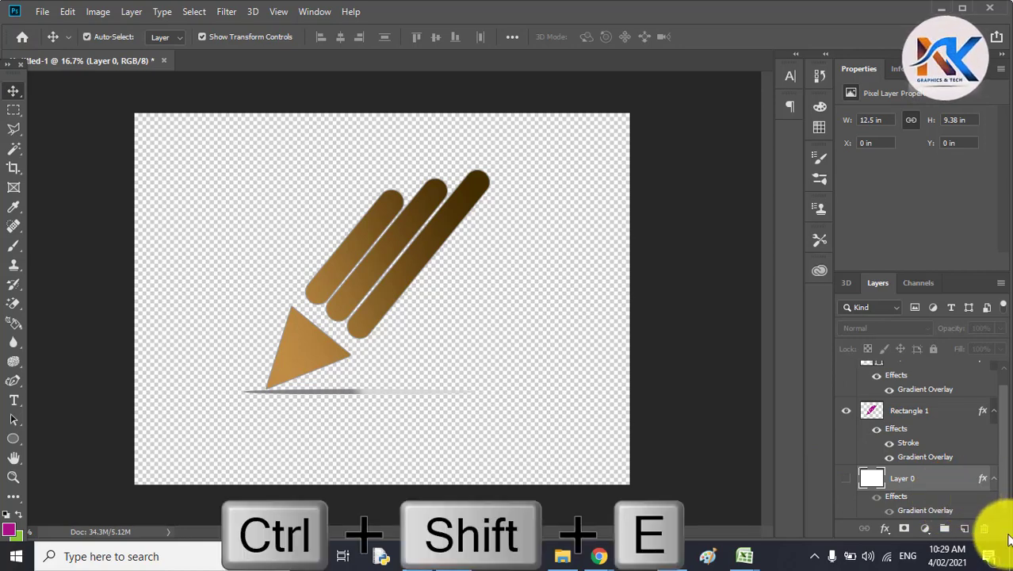
click(931, 426)
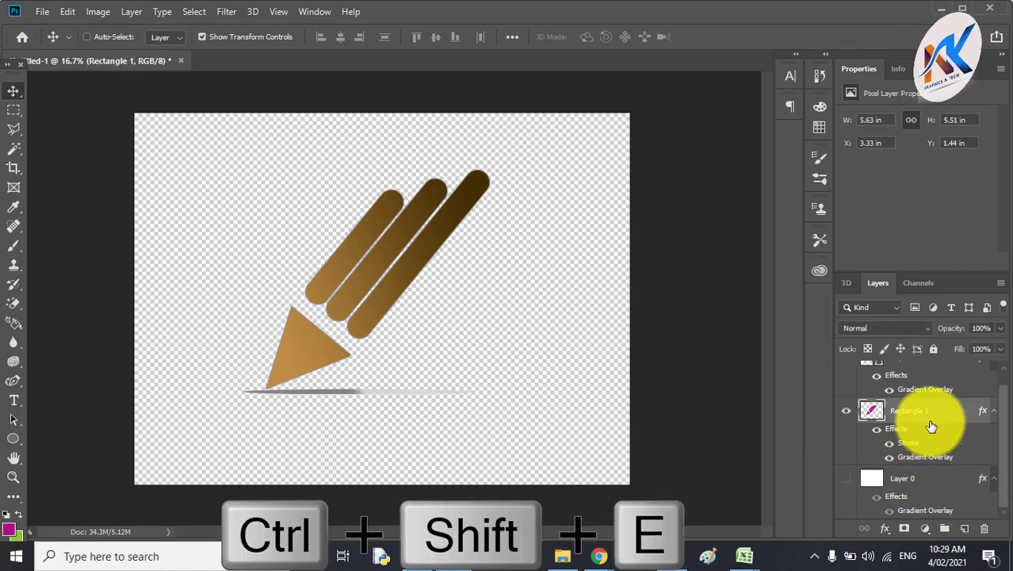
key(ctrl+shift+e)
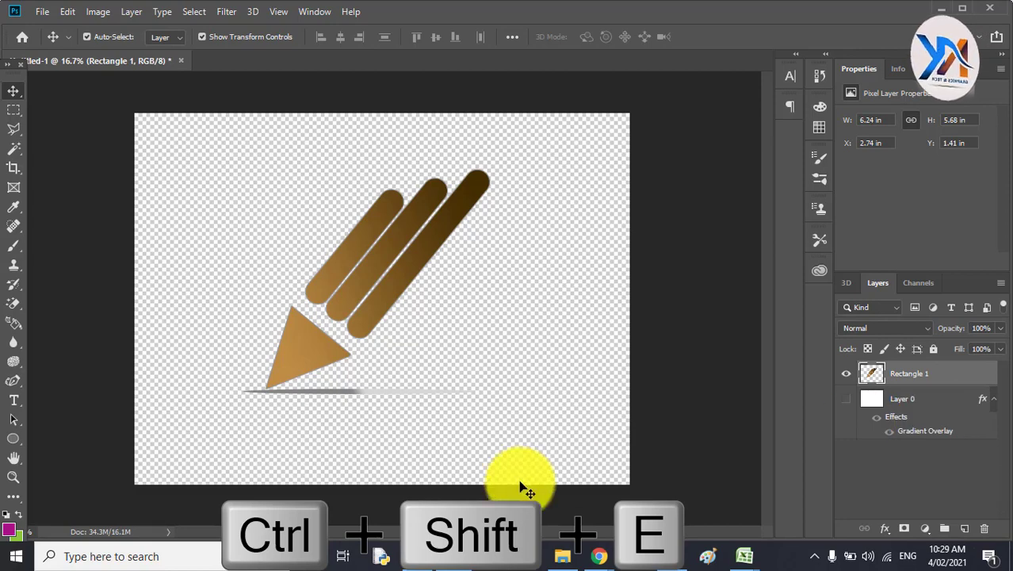
Show the gradient background layer and move the merged pencil logo near the canvas centre with Free Transform, at about X 3.22 in, Y 1.49 in.
click(845, 399)
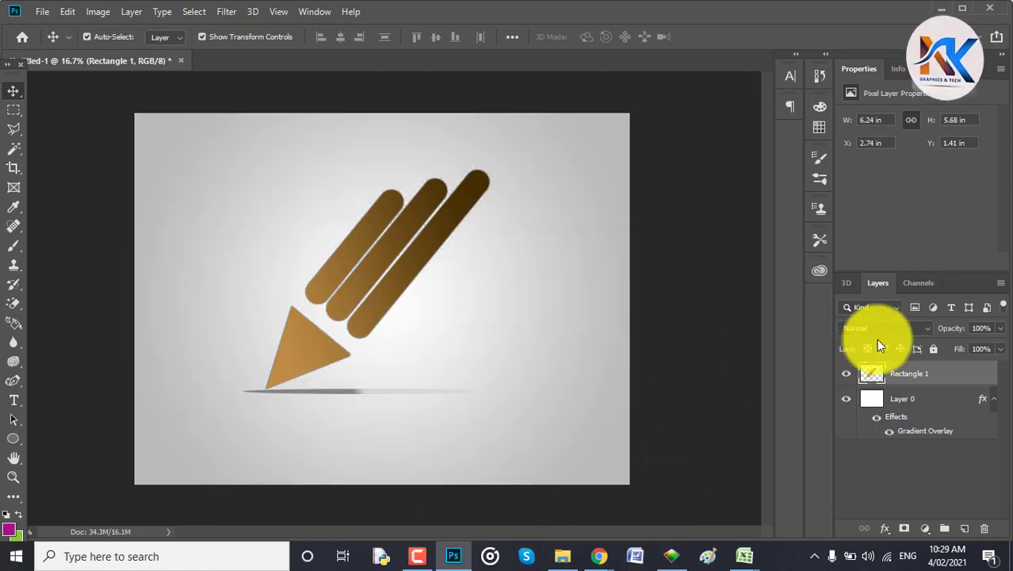
key(ctrl+t)
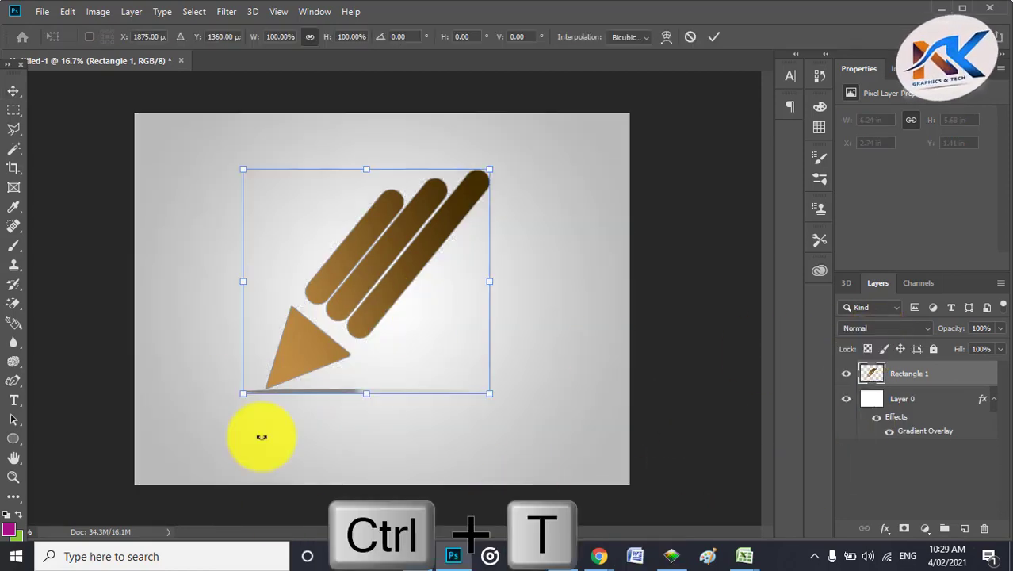
drag(367, 296, 406, 283)
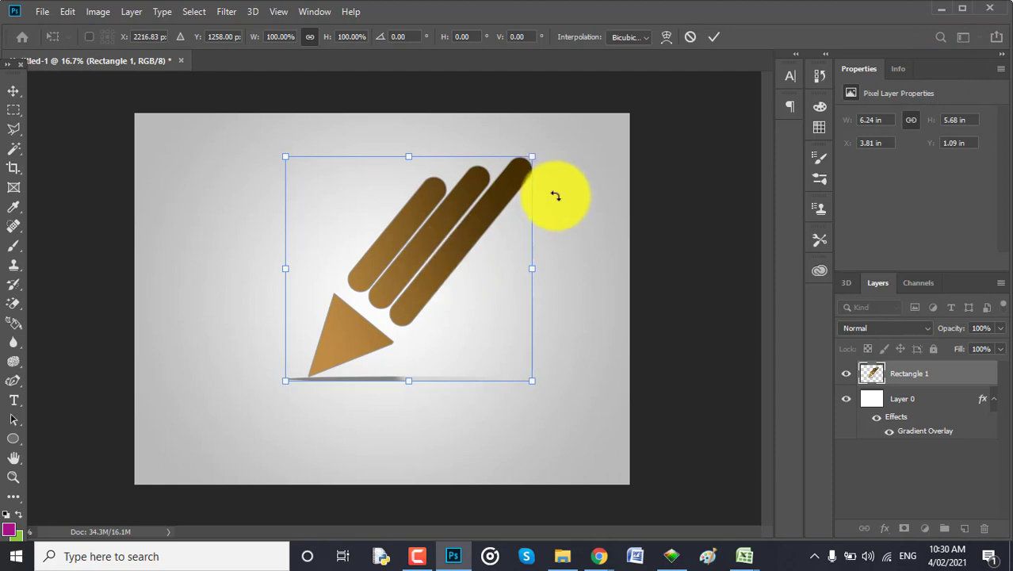
drag(447, 235, 421, 255)
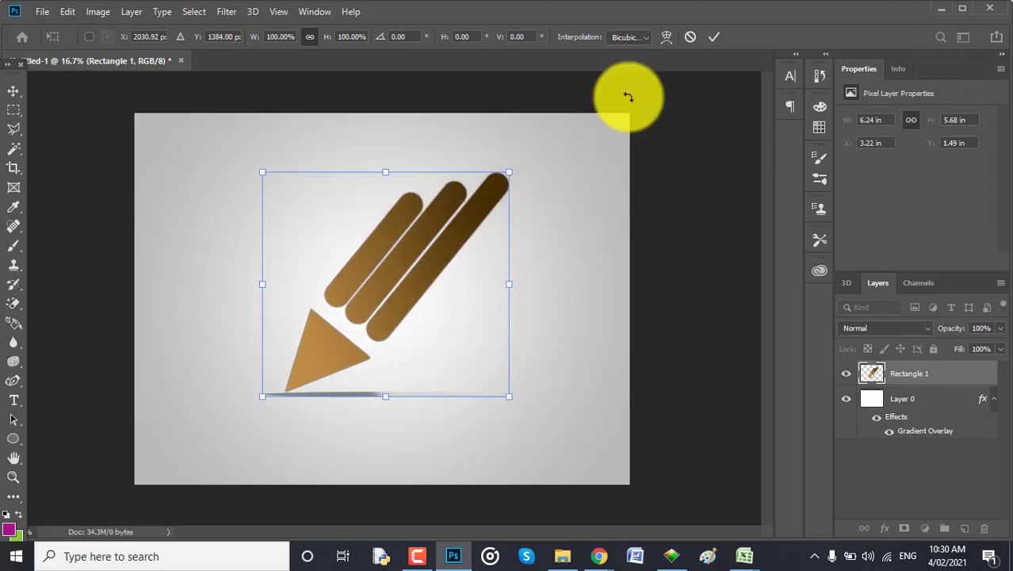
click(712, 37)
click(615, 215)
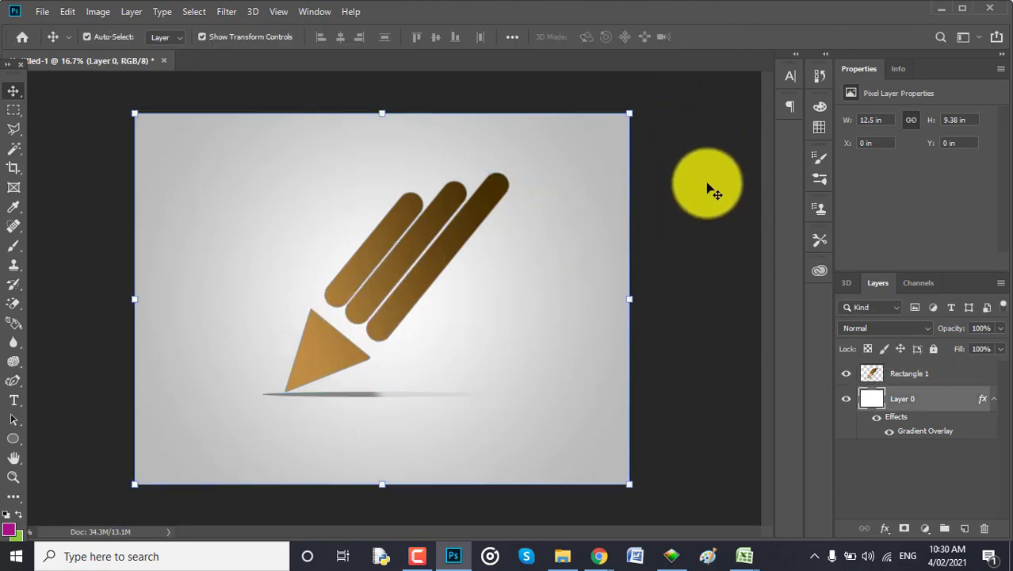
click(746, 156)
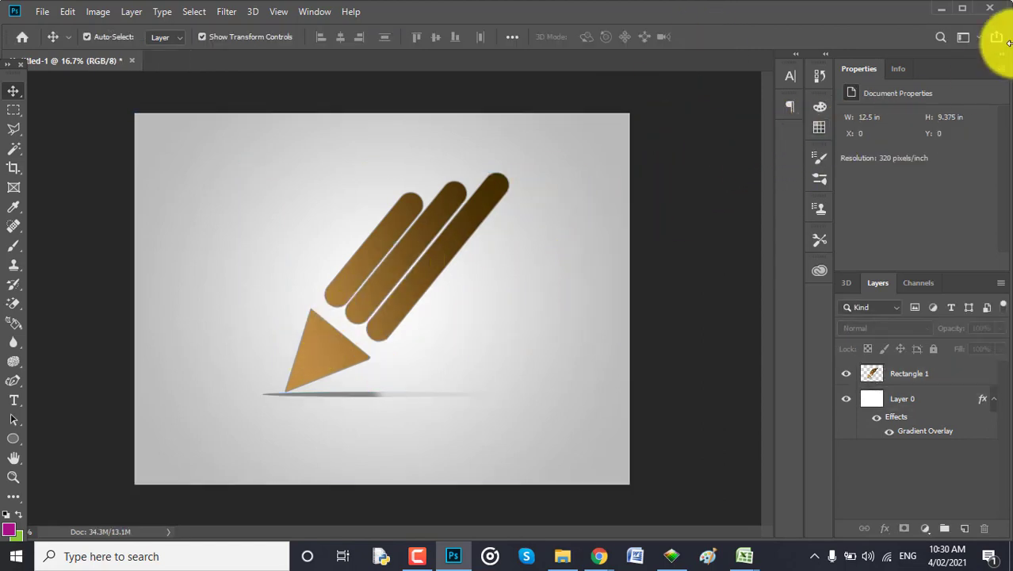